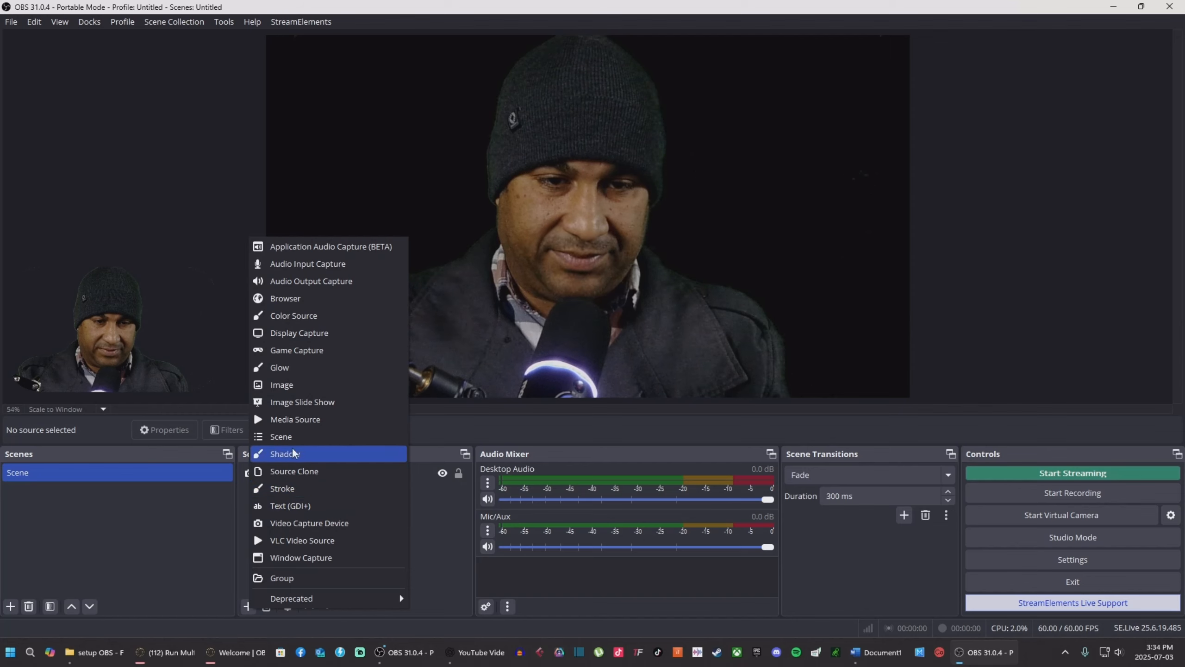
Step: Create an Image source and choose the knight picture from the Downloads folder
{"action": "left_click", "coordinate": [289, 384]}
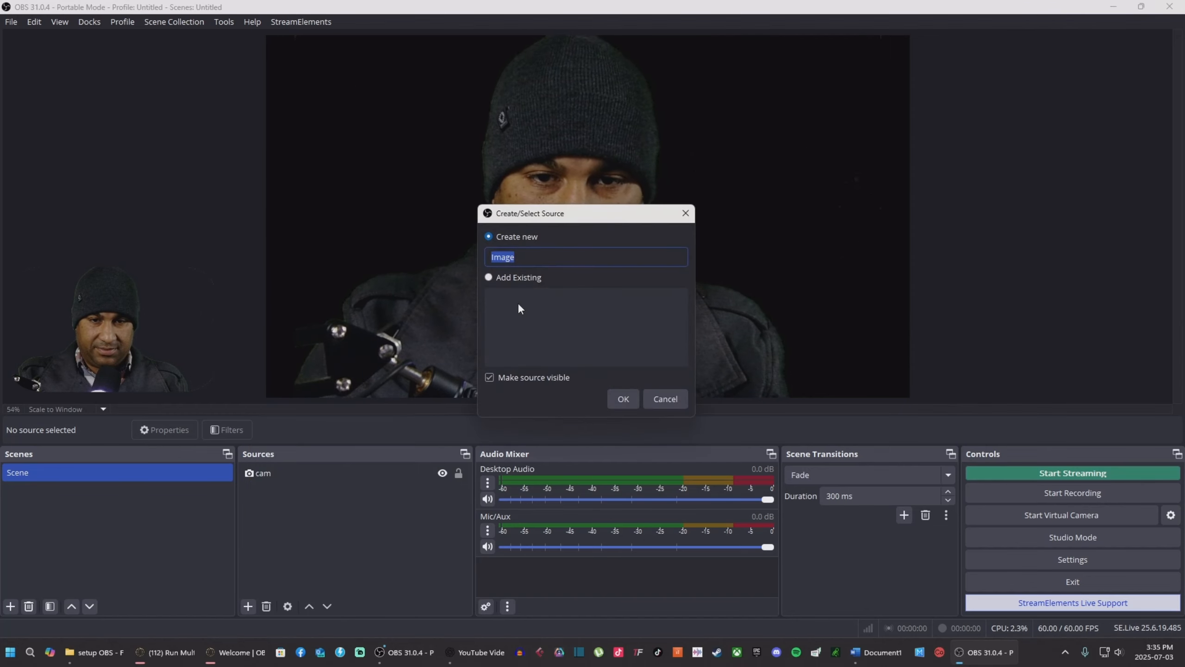
{"action": "left_click", "coordinate": [623, 400]}
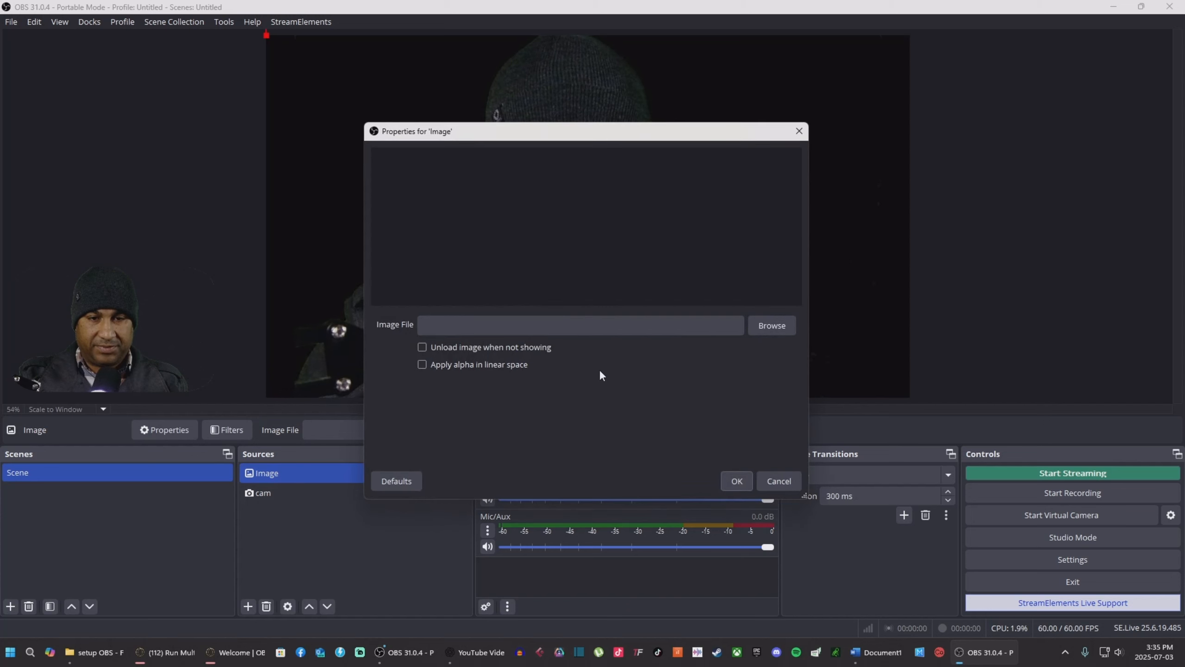
{"action": "left_click", "coordinate": [778, 327]}
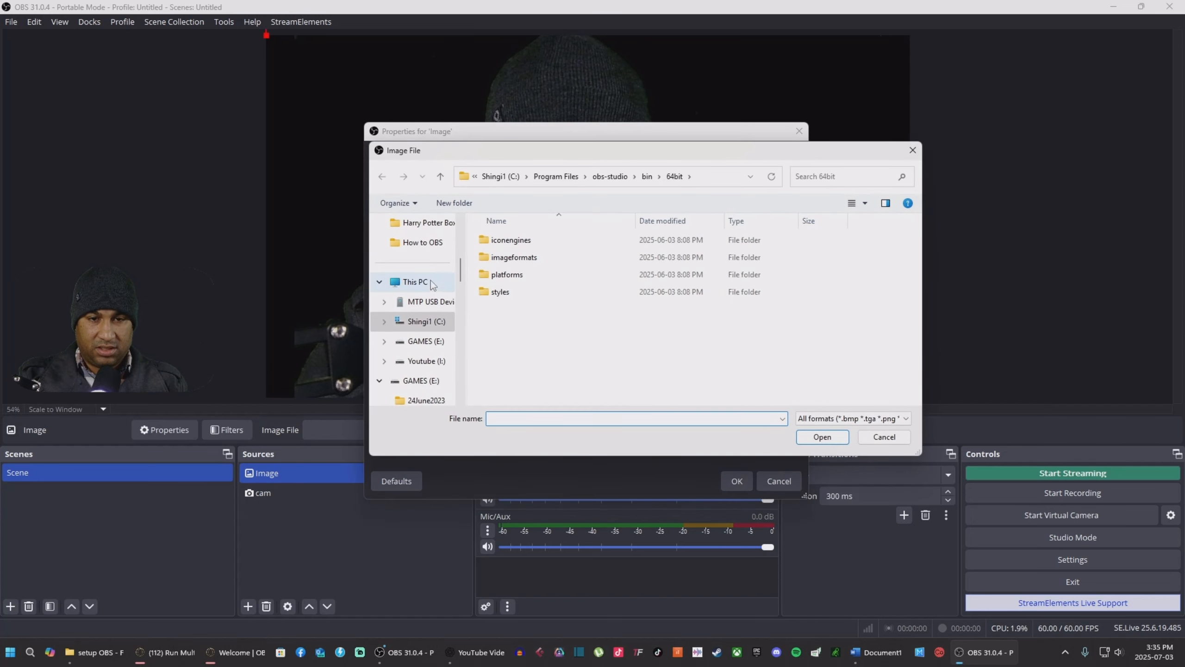
{"action": "scroll", "coordinate": [428, 261], "scroll_direction": "up", "scroll_amount": 5}
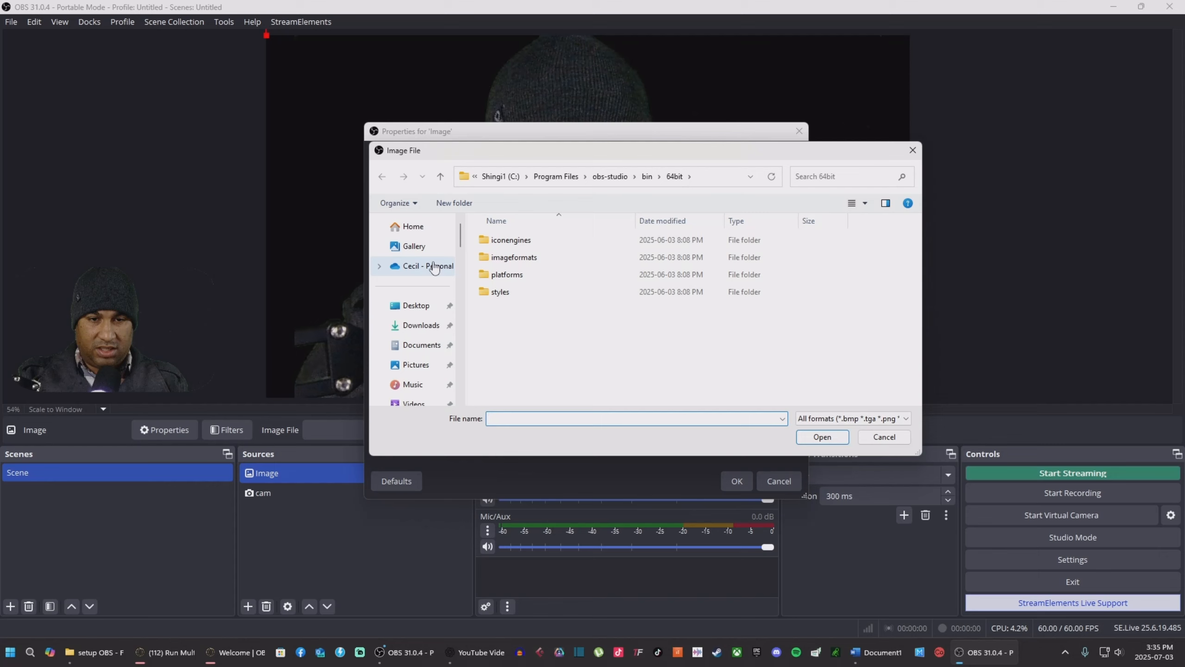
{"action": "left_click", "coordinate": [421, 325]}
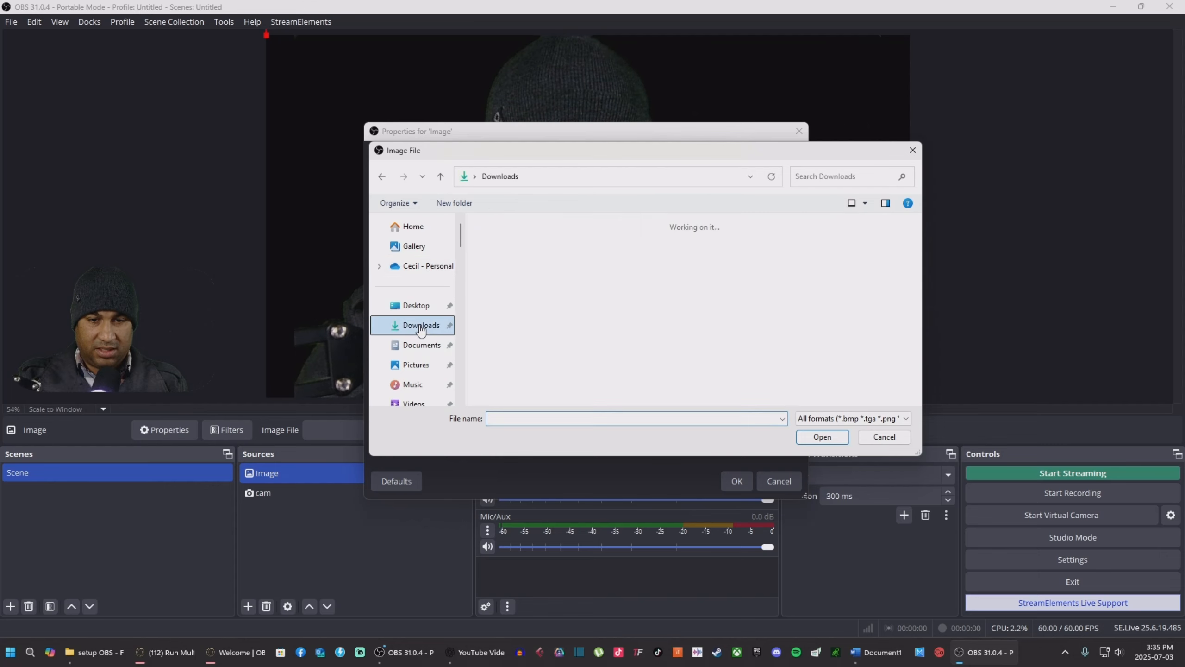
{"action": "left_click", "coordinate": [508, 388]}
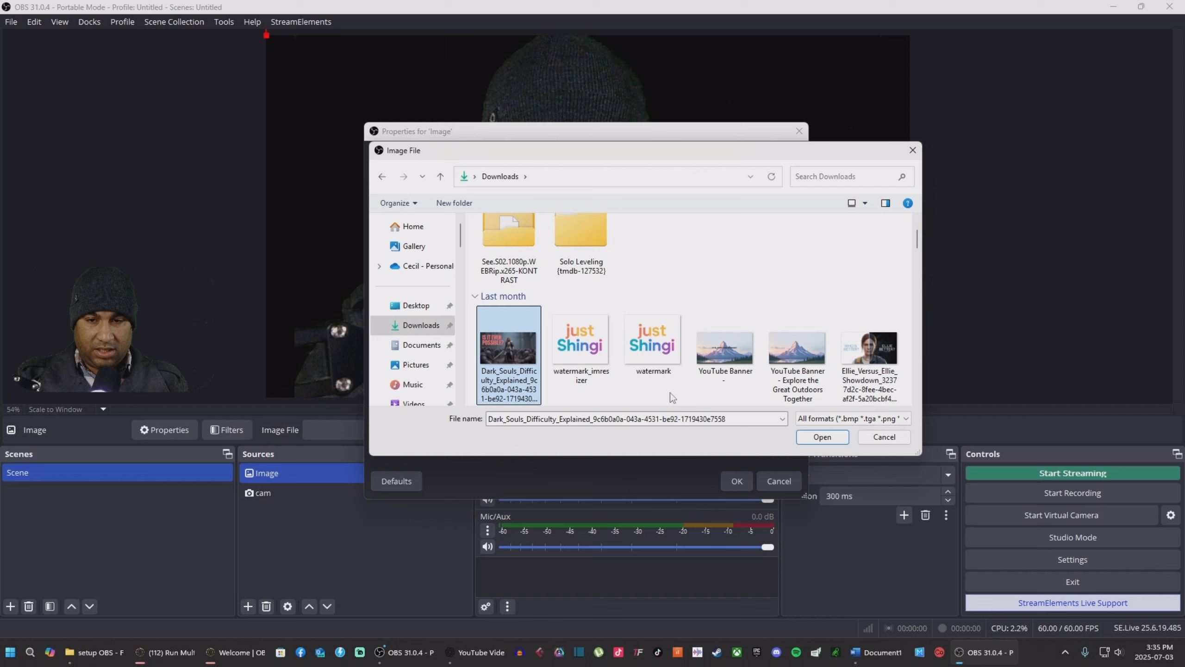
{"action": "left_click", "coordinate": [826, 438]}
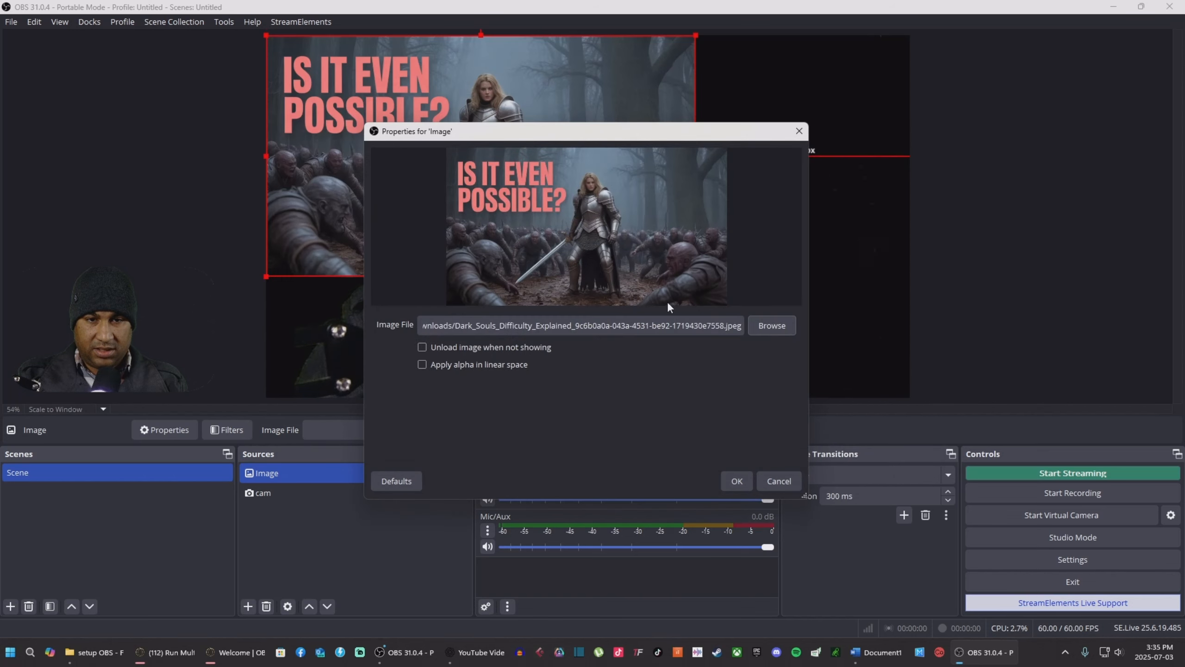
Step: Confirm the image, stretch it over the full canvas and layer it beneath cam
{"action": "left_click", "coordinate": [736, 481]}
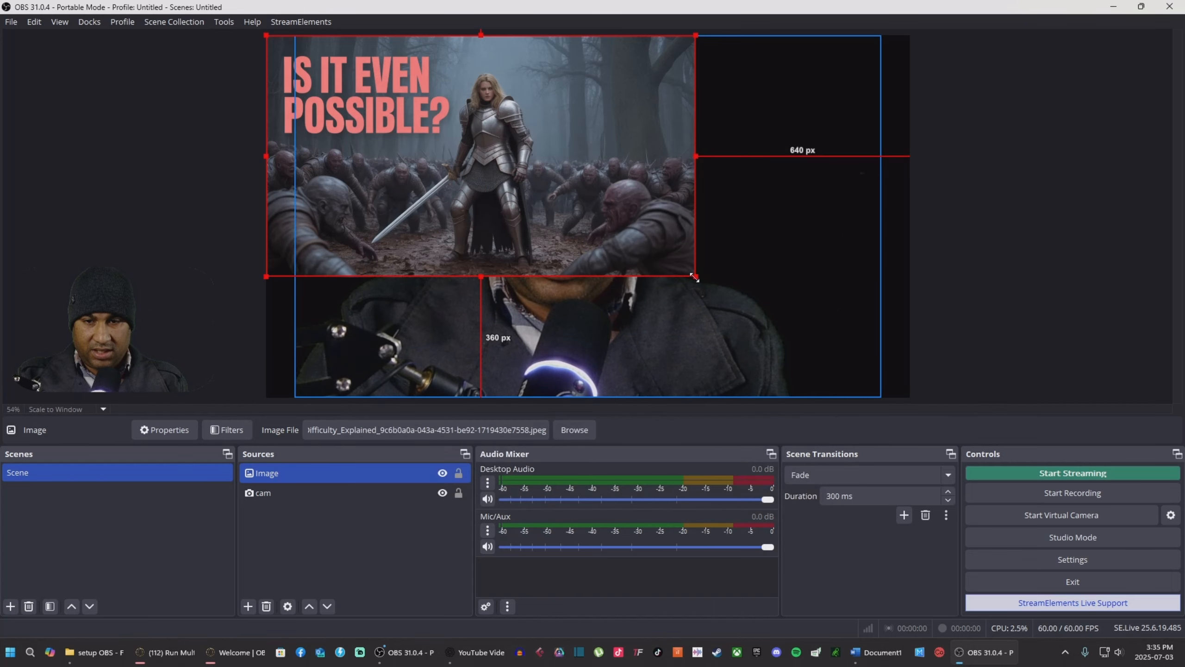
{"action": "left_click_drag", "start_coordinate": [695, 278], "coordinate": [872, 391]}
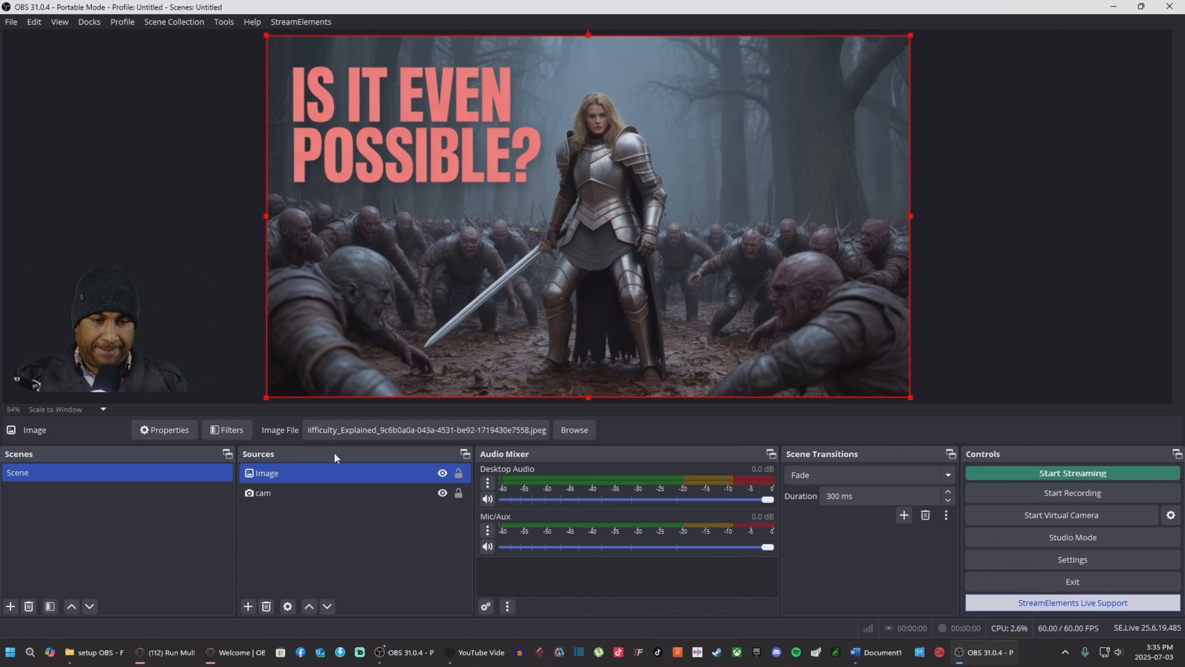
{"action": "left_click_drag", "start_coordinate": [299, 477], "coordinate": [302, 515]}
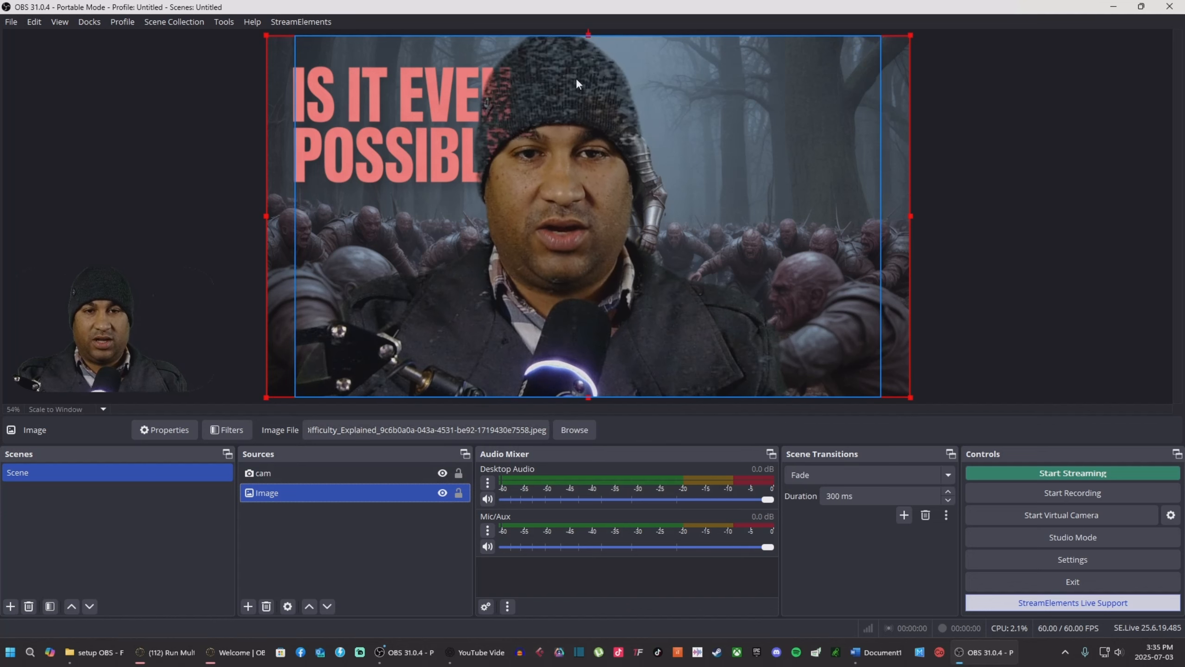
Step: Open the cam source's filters with the Chroma Key filter selected
{"action": "left_click", "coordinate": [282, 471]}
{"action": "right_click", "coordinate": [289, 471]}
{"action": "left_click", "coordinate": [321, 445]}
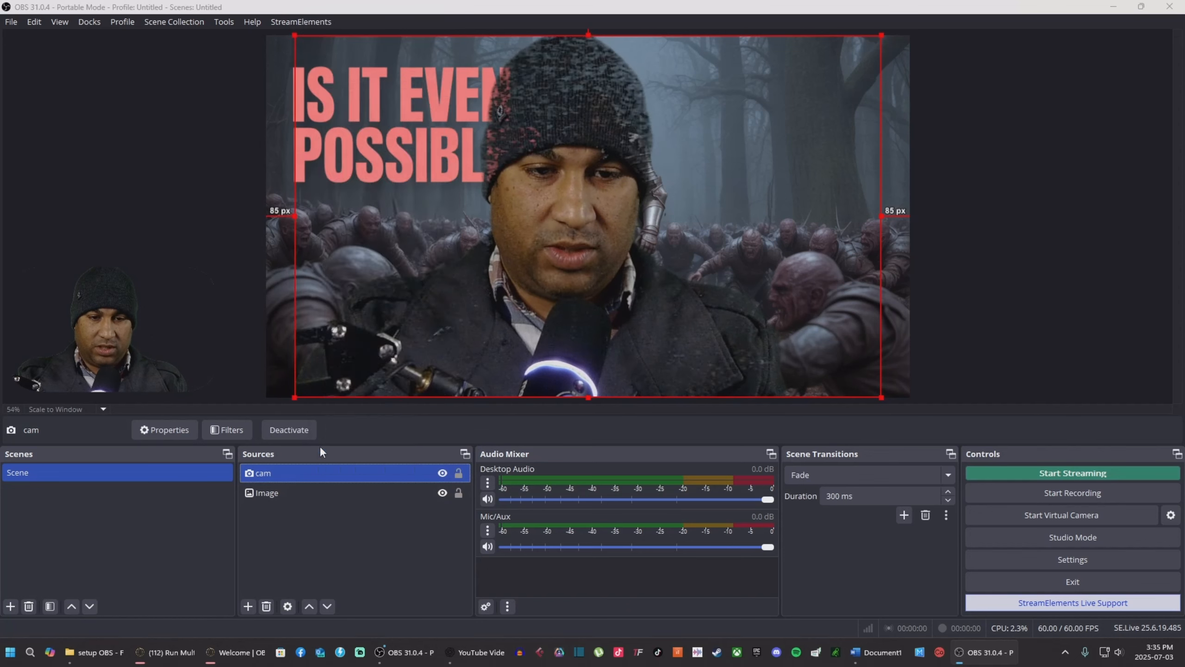
{"action": "left_click", "coordinate": [370, 351]}
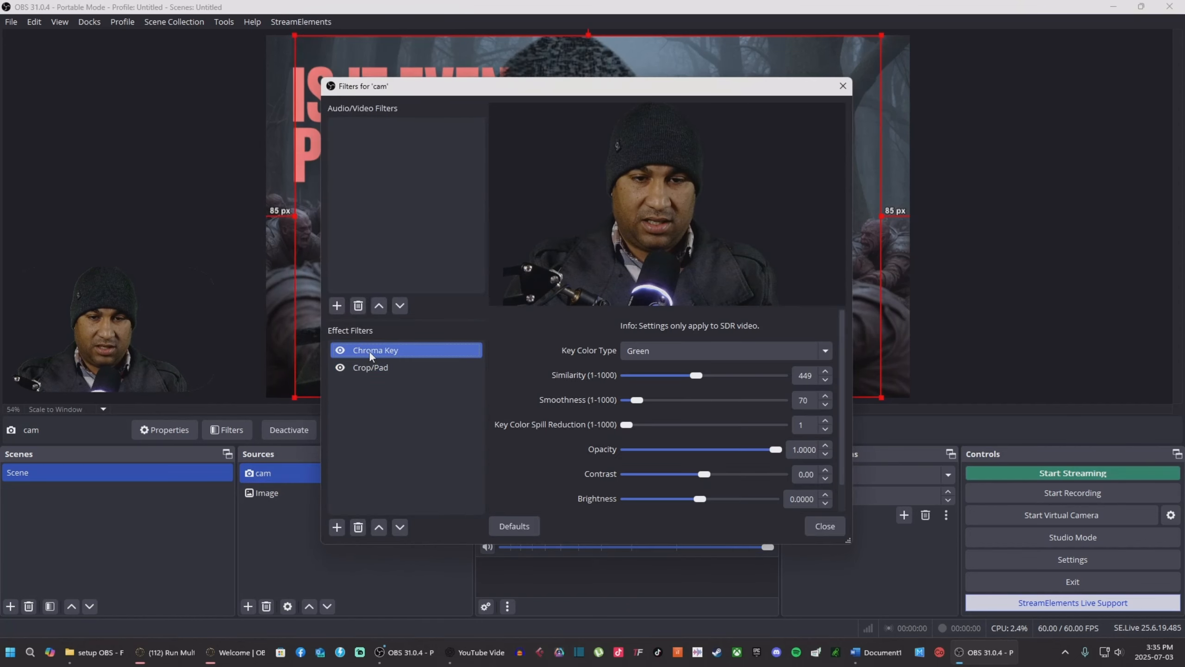
{"action": "left_click_drag", "start_coordinate": [624, 96], "coordinate": [273, 247]}
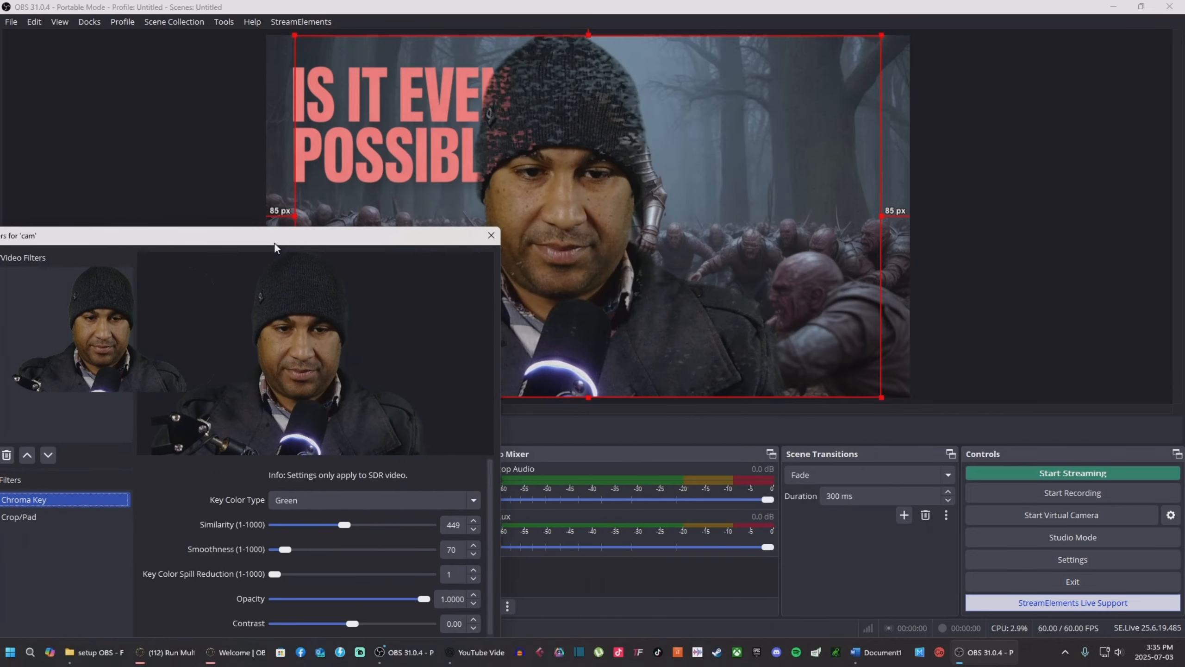
Step: Step the Chroma Key smoothness down from 70 to 43 and close the filters window
{"action": "left_click", "coordinate": [474, 554]}
{"action": "left_click", "coordinate": [474, 554]}
{"action": "left_click", "coordinate": [474, 556]}
{"action": "left_click", "coordinate": [474, 556]}
{"action": "left_click", "coordinate": [474, 555]}
{"action": "left_click", "coordinate": [474, 556]}
{"action": "left_click", "coordinate": [475, 556]}
{"action": "left_click", "coordinate": [474, 556]}
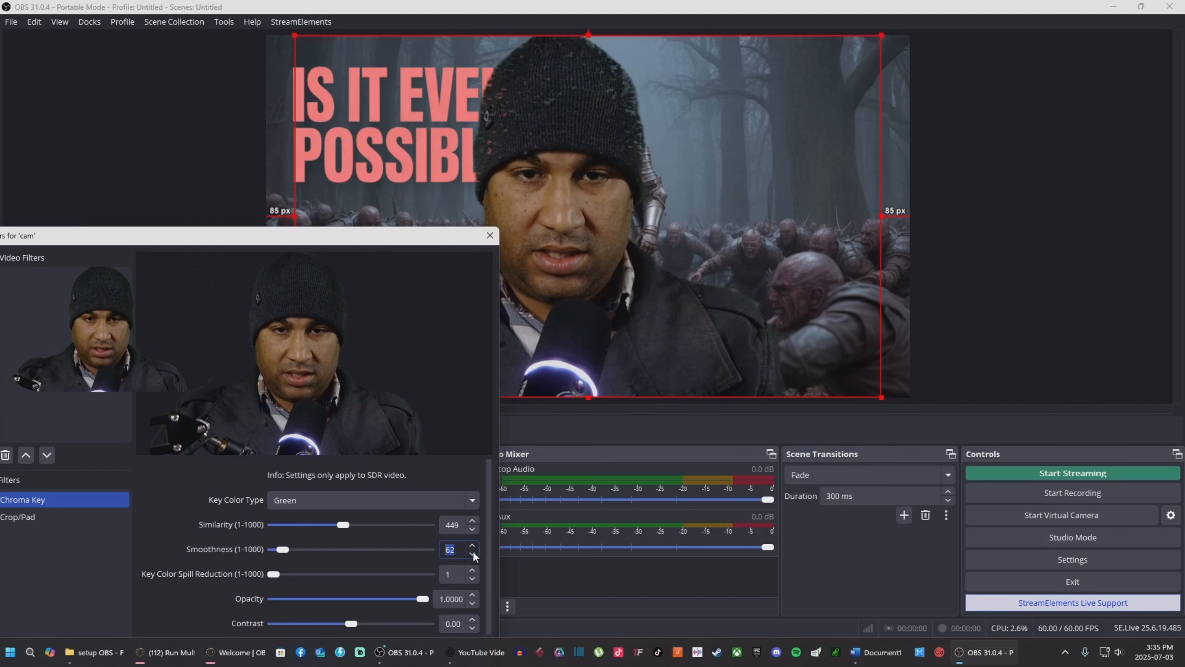
{"action": "left_click", "coordinate": [475, 556]}
{"action": "left_click", "coordinate": [475, 556]}
{"action": "left_click", "coordinate": [475, 555]}
{"action": "left_click", "coordinate": [474, 556]}
{"action": "left_click", "coordinate": [475, 556]}
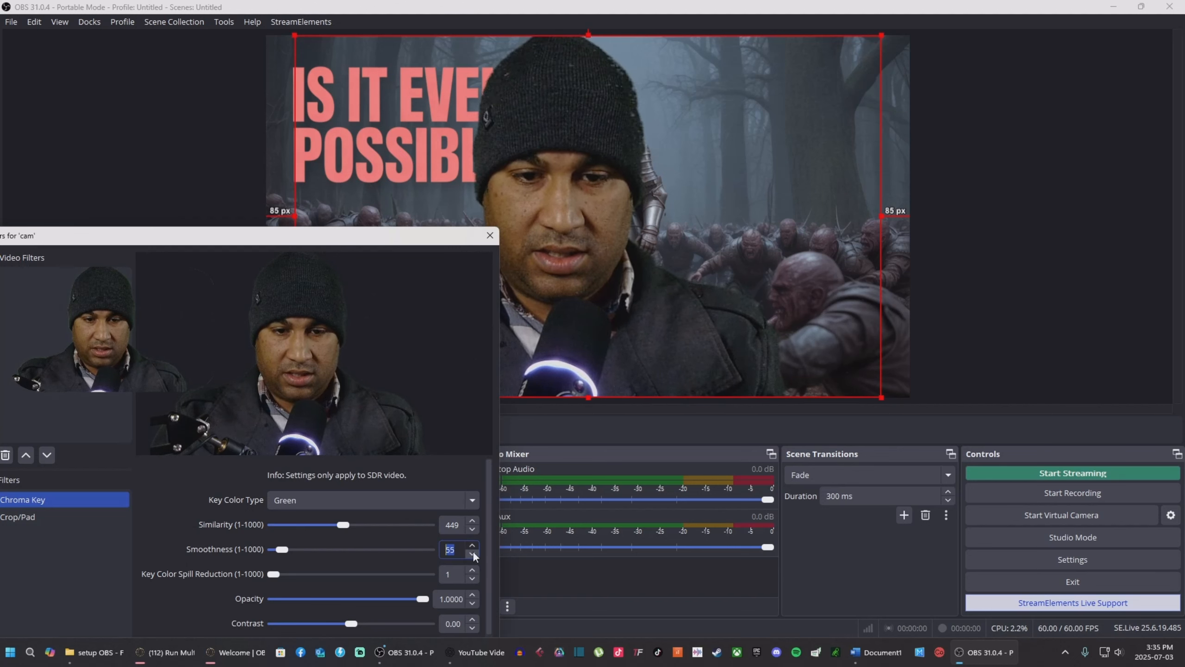
{"action": "left_click", "coordinate": [474, 556]}
{"action": "left_click", "coordinate": [474, 556]}
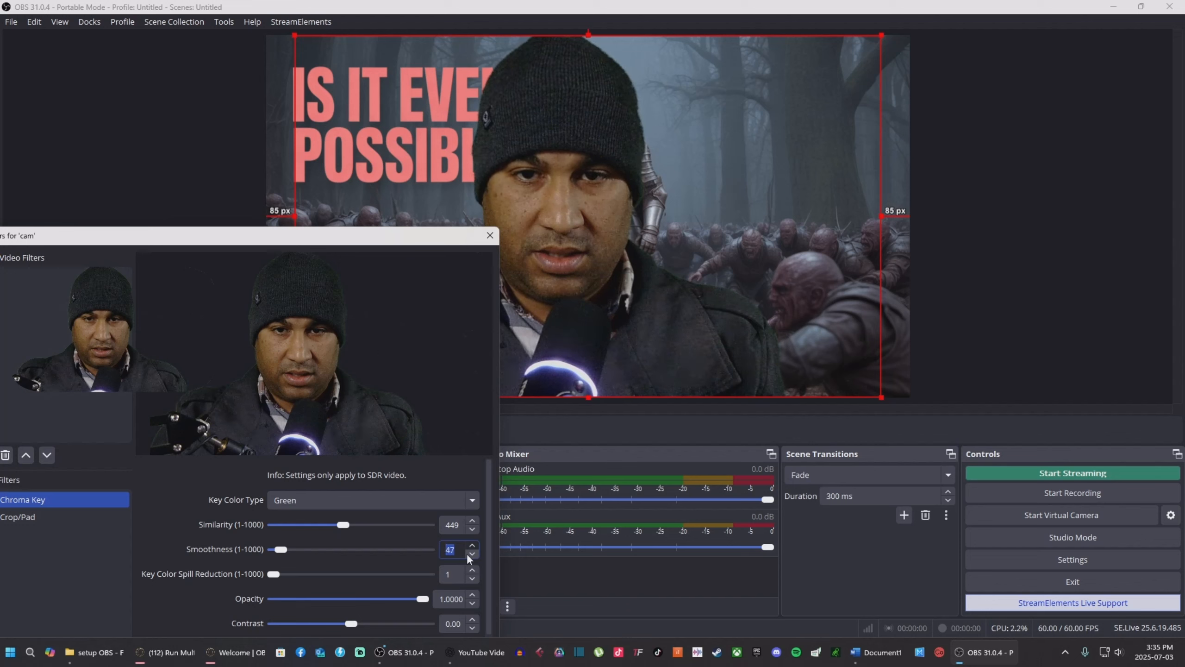
{"action": "left_click", "coordinate": [473, 556]}
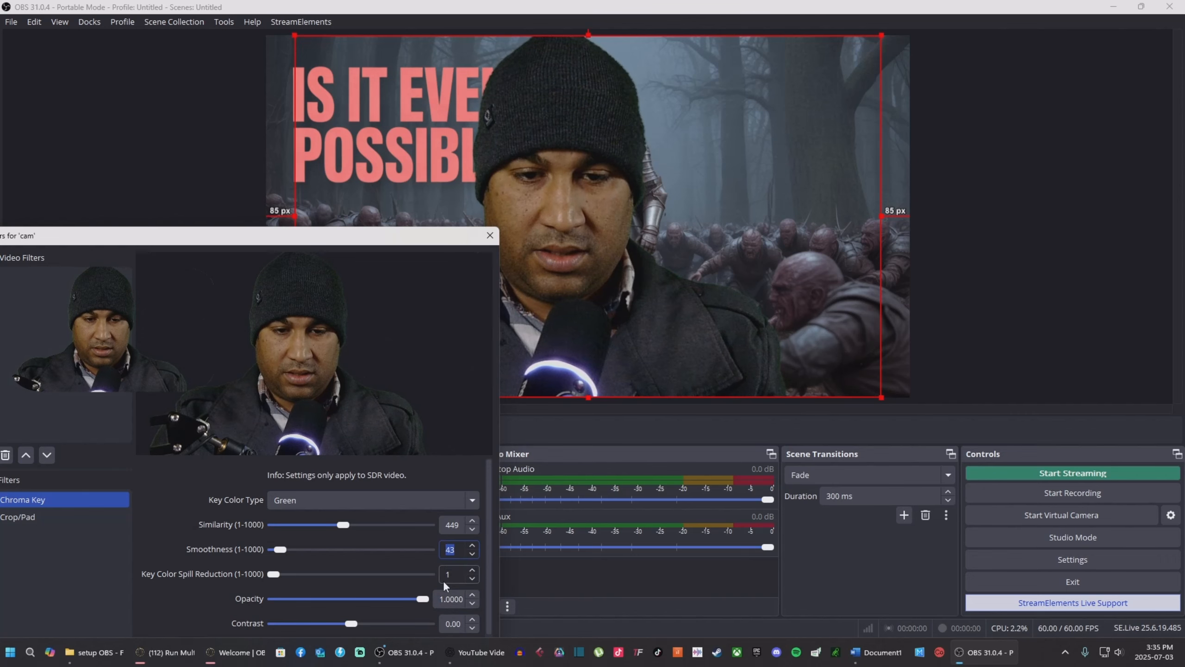
{"action": "left_click_drag", "start_coordinate": [390, 240], "coordinate": [396, 126]}
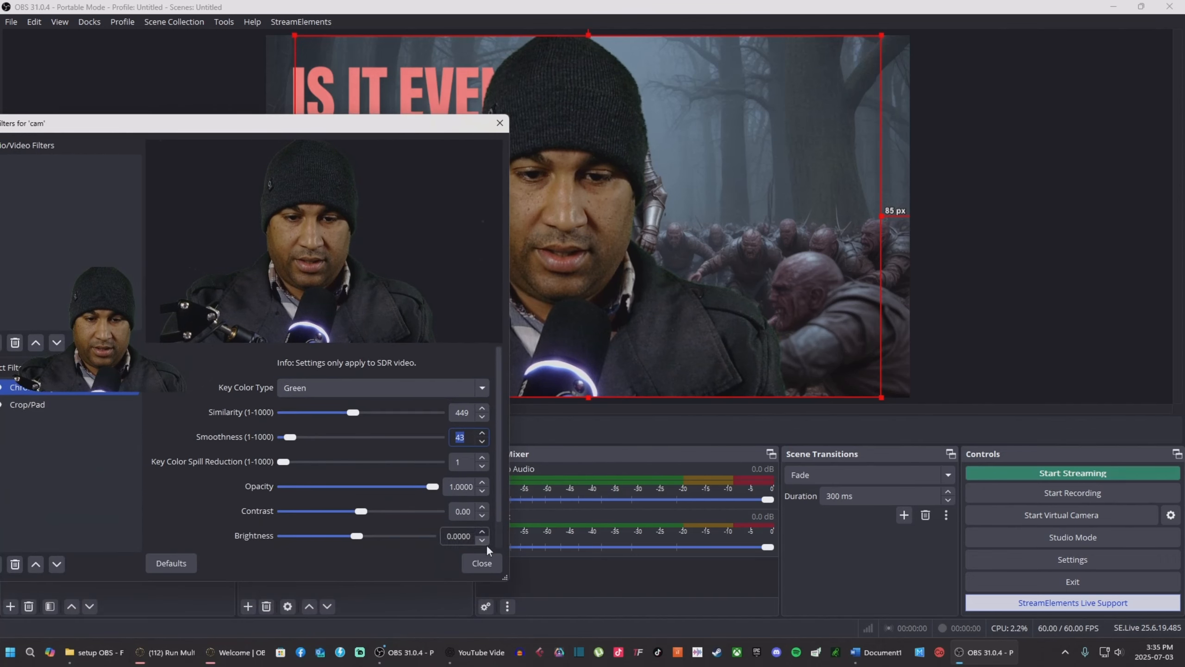
{"action": "left_click", "coordinate": [479, 562]}
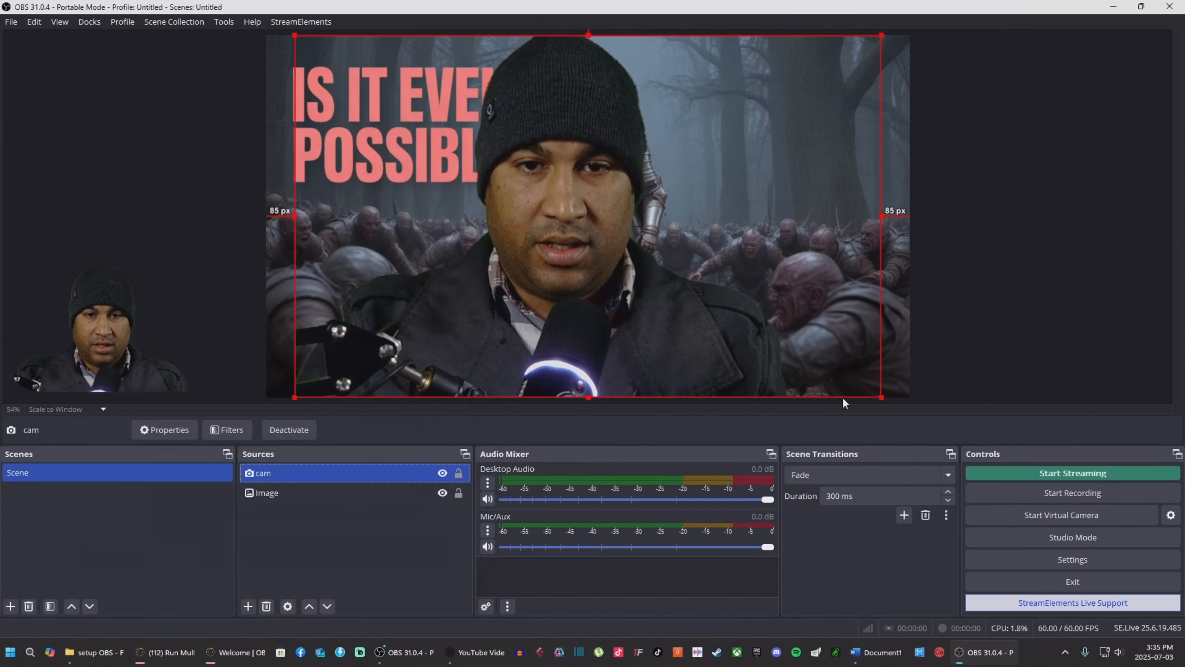
{"action": "left_click", "coordinate": [981, 232]}
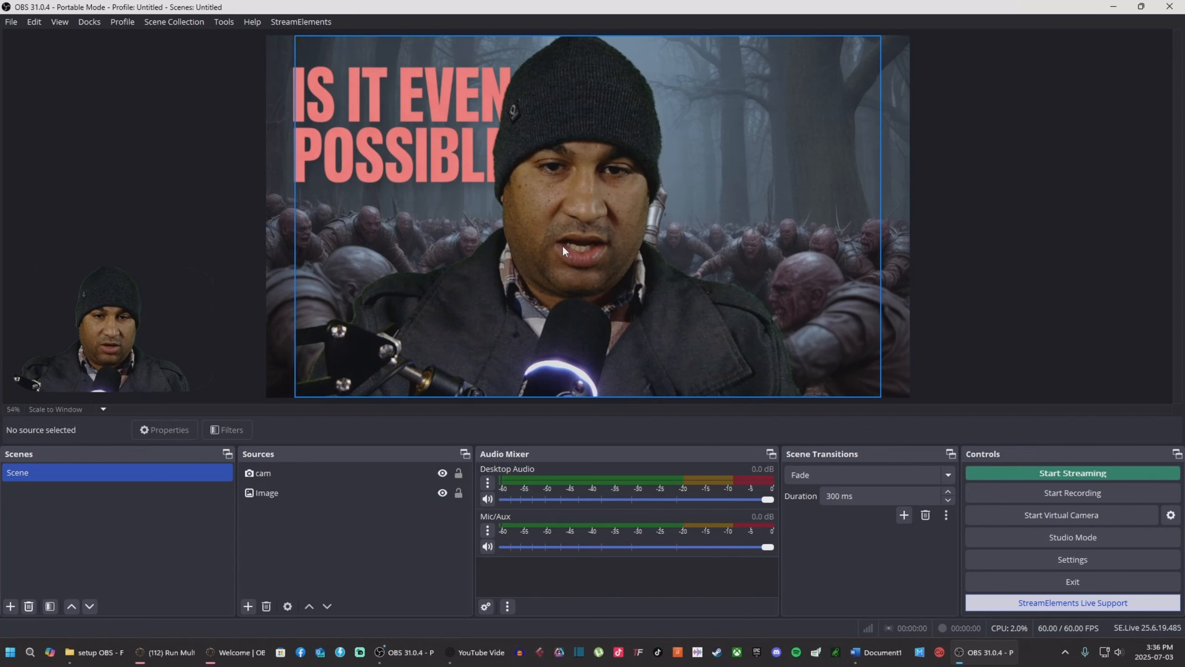
Step: Scale the webcam down to a small box in the canvas's bottom-left corner
{"action": "left_click", "coordinate": [581, 244]}
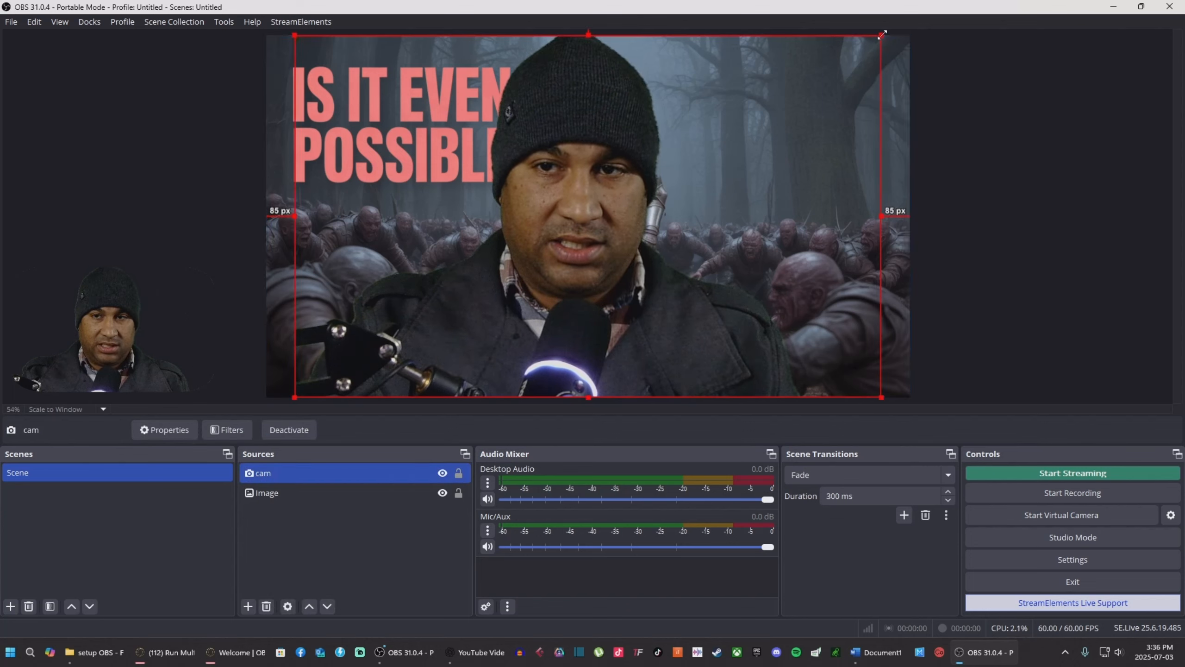
{"action": "left_click_drag", "start_coordinate": [881, 37], "coordinate": [447, 349]}
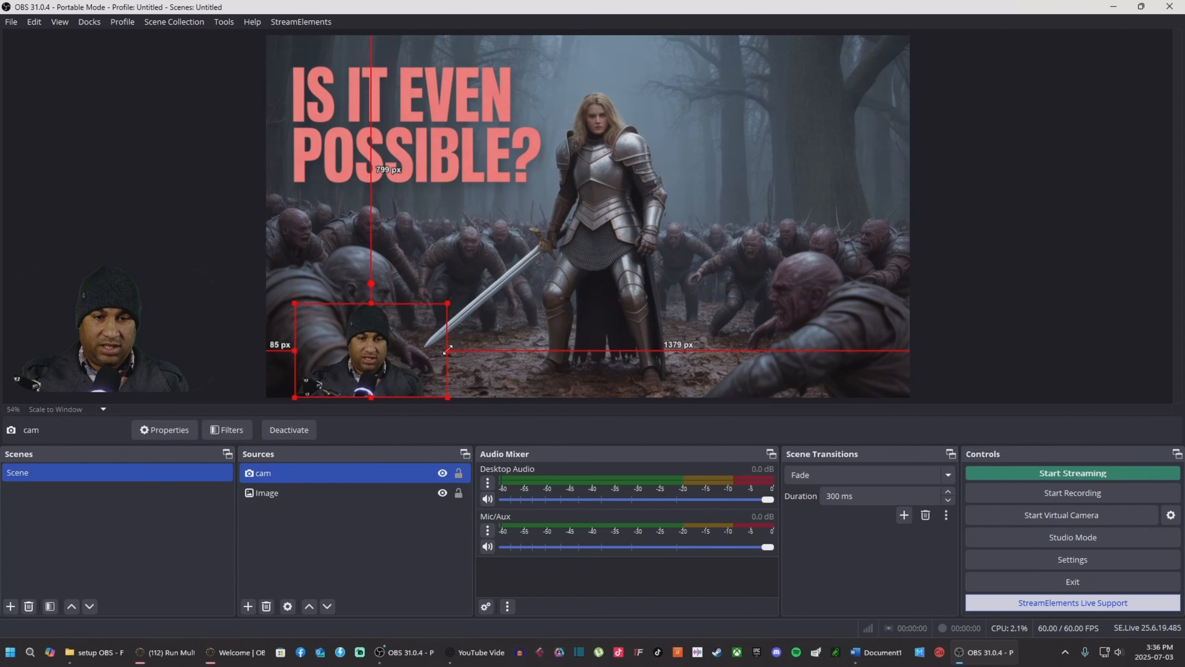
Step: Add a Display Capture of the primary 1920x1080 monitor and place it just below cam
{"action": "left_click", "coordinate": [249, 606]}
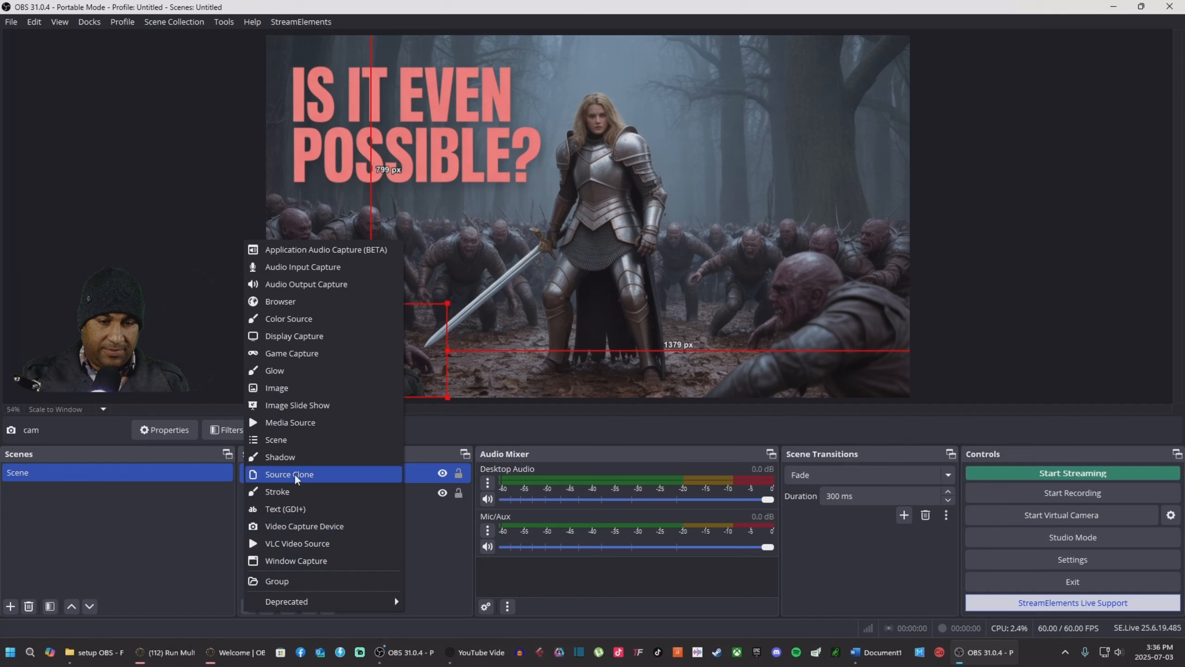
{"action": "left_click", "coordinate": [303, 336]}
{"action": "left_click", "coordinate": [627, 400]}
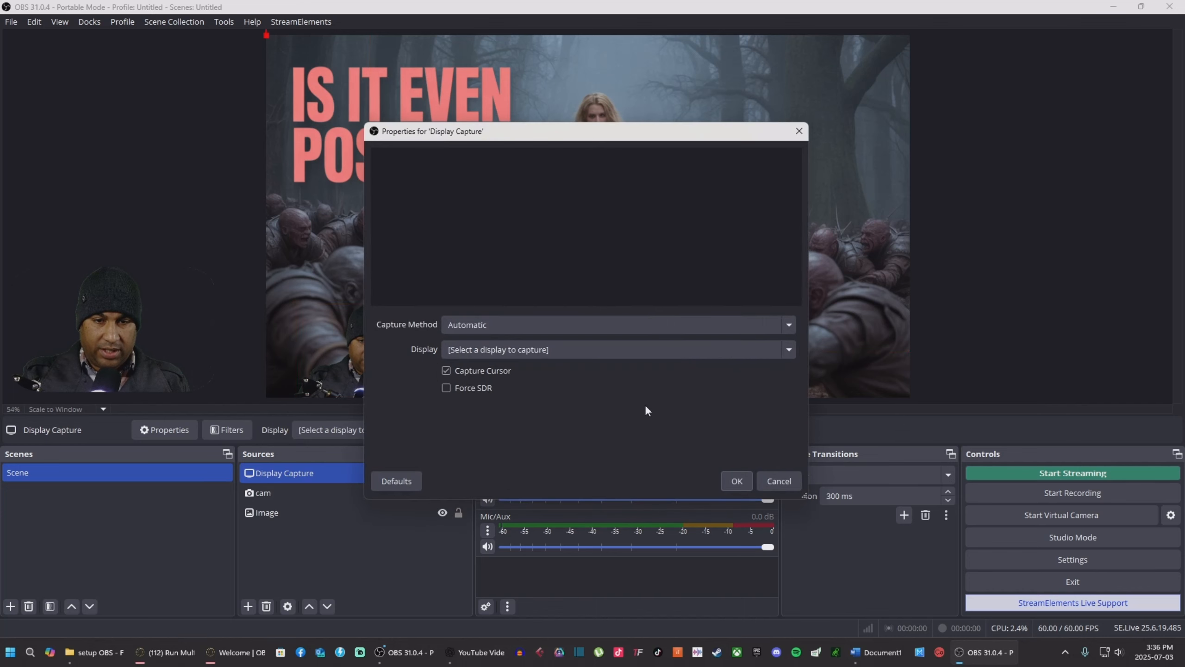
{"action": "left_click", "coordinate": [619, 350]}
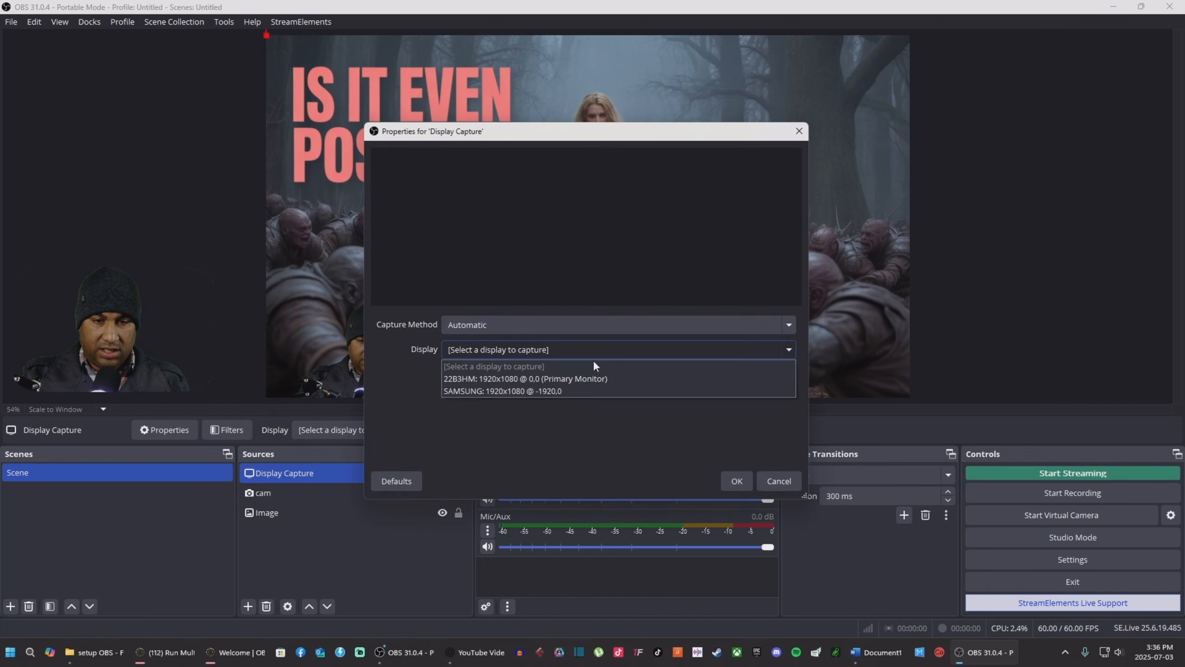
{"action": "left_click", "coordinate": [526, 378]}
{"action": "left_click", "coordinate": [737, 481]}
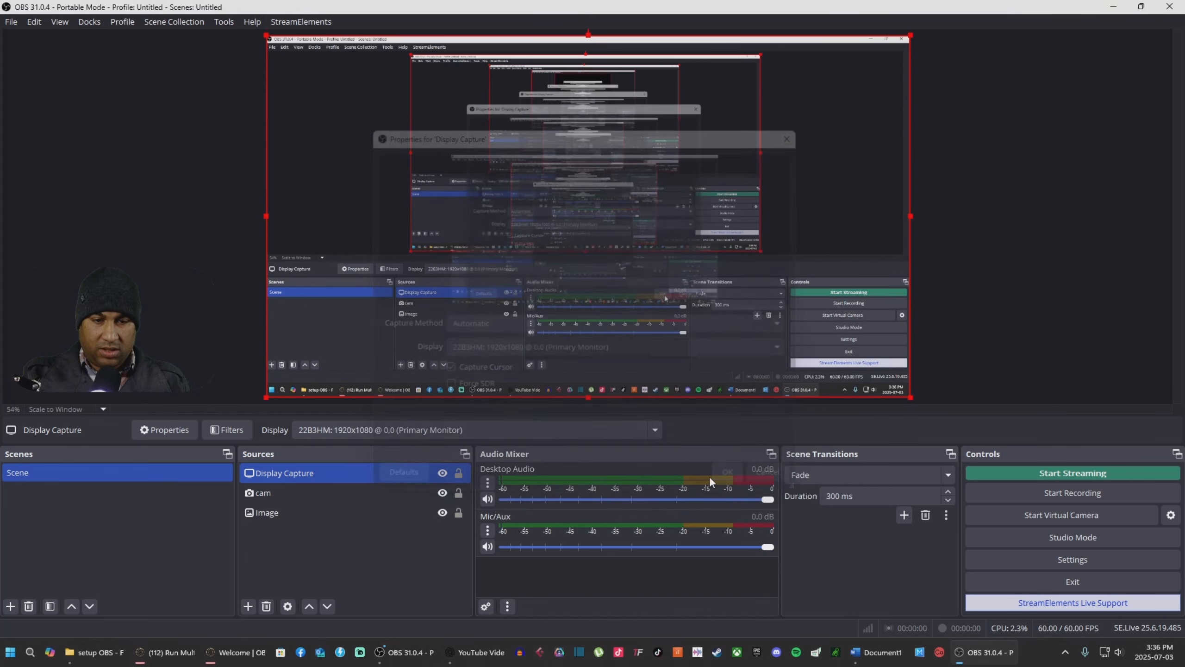
{"action": "left_click_drag", "start_coordinate": [296, 469], "coordinate": [299, 503]}
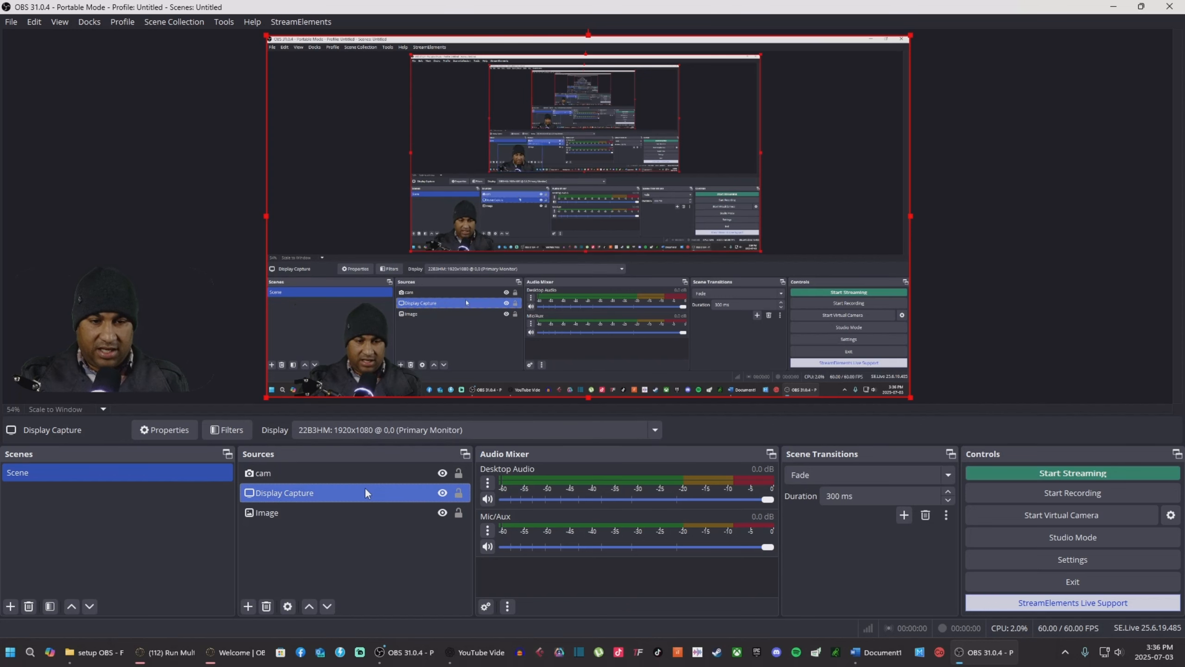
Step: Switch the Display Capture's display from the 22B3HM monitor to SAMSUNG
{"action": "right_click", "coordinate": [327, 490]}
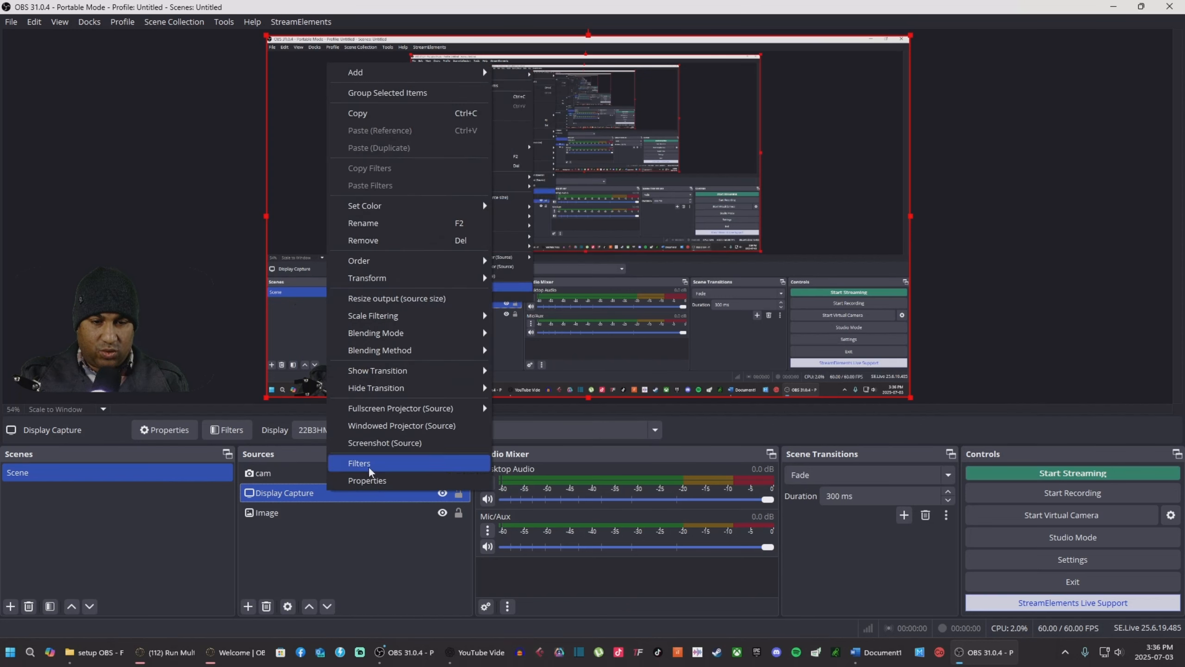
{"action": "left_click", "coordinate": [372, 480]}
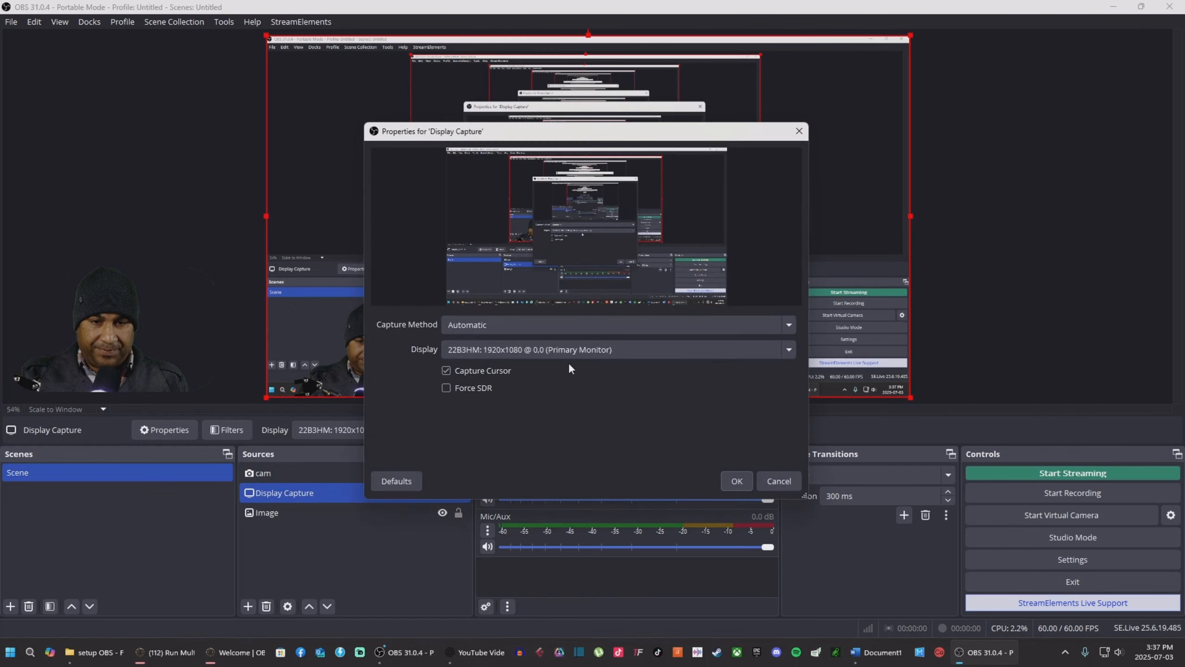
{"action": "left_click", "coordinate": [579, 349]}
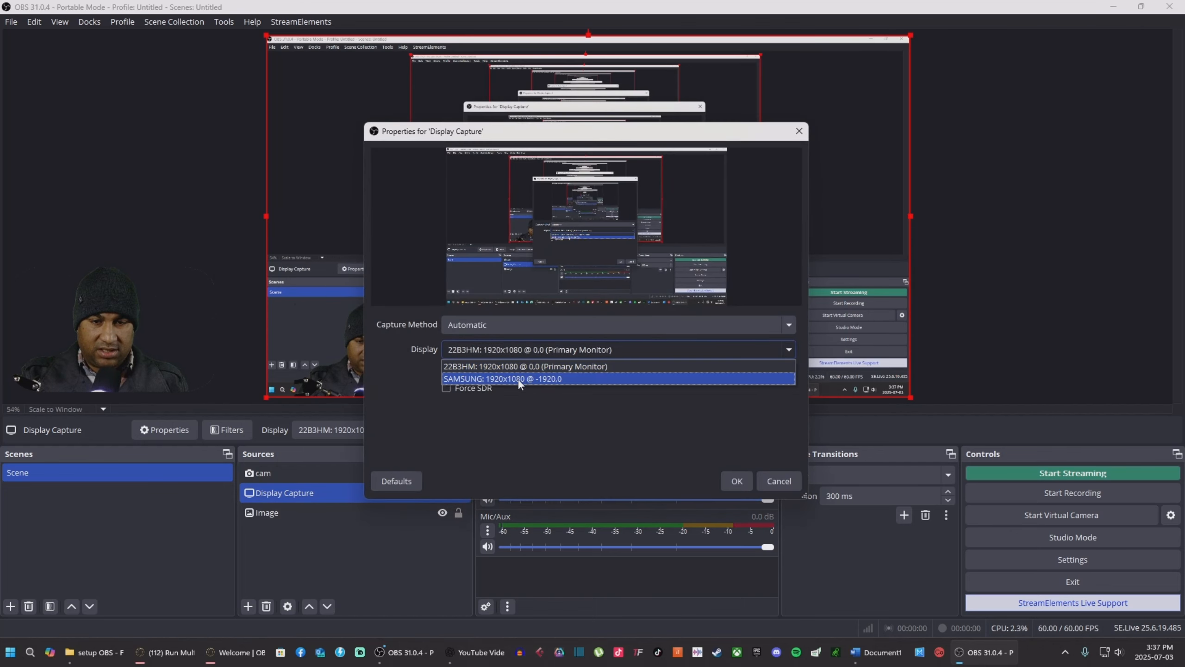
{"action": "left_click", "coordinate": [519, 379]}
{"action": "left_click", "coordinate": [735, 482]}
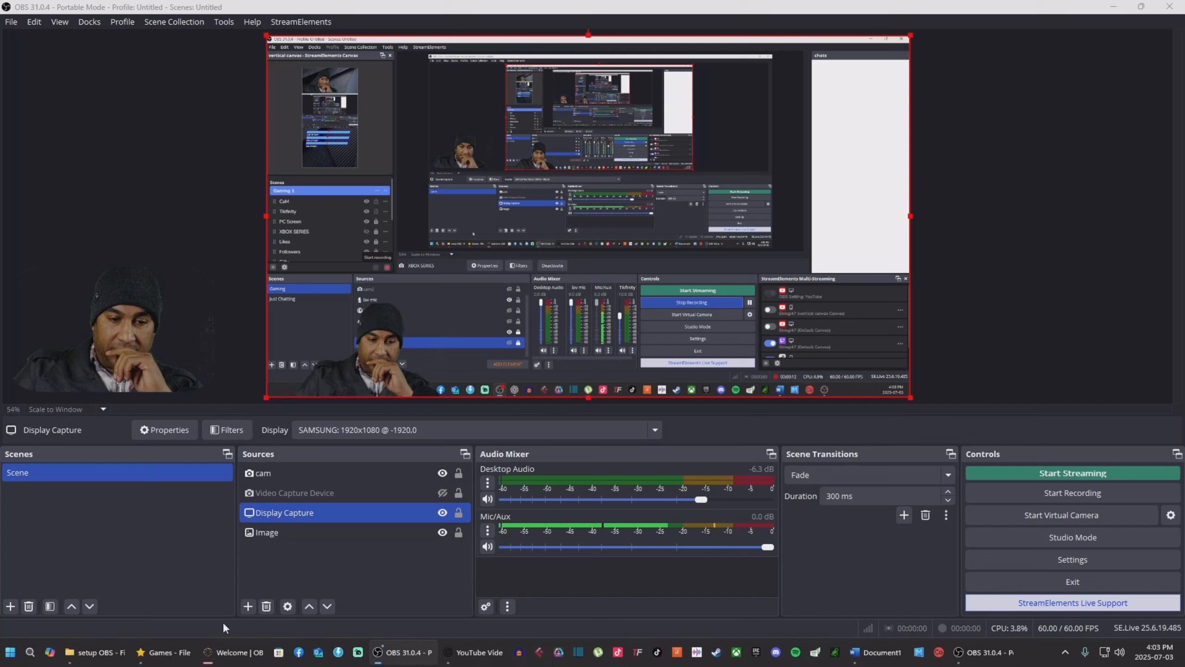
Step: Rename the Video Capture Device entry in Sources to 'xbox'
{"action": "left_click", "coordinate": [321, 493]}
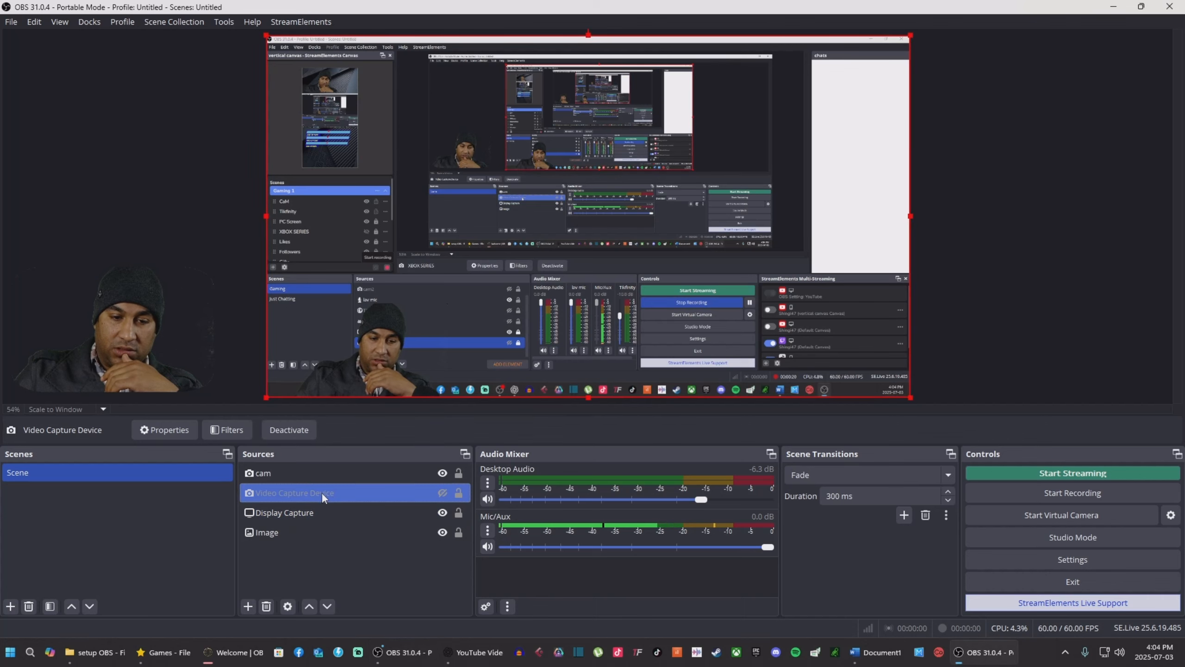
{"action": "right_click", "coordinate": [322, 493]}
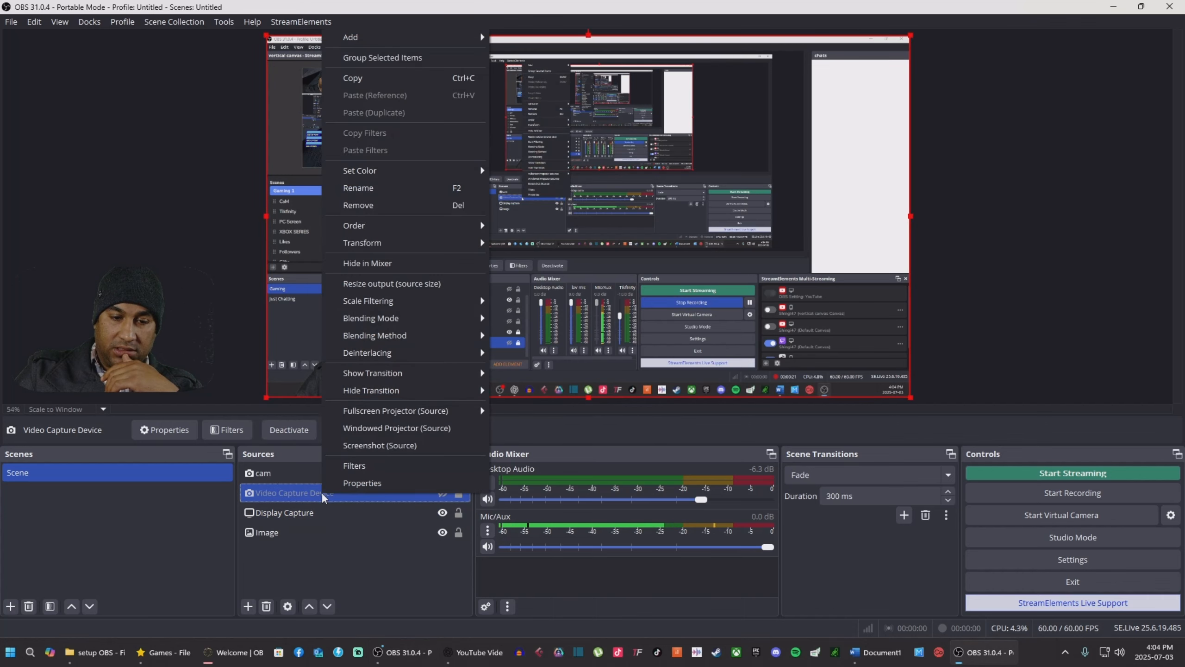
{"action": "left_click", "coordinate": [383, 190]}
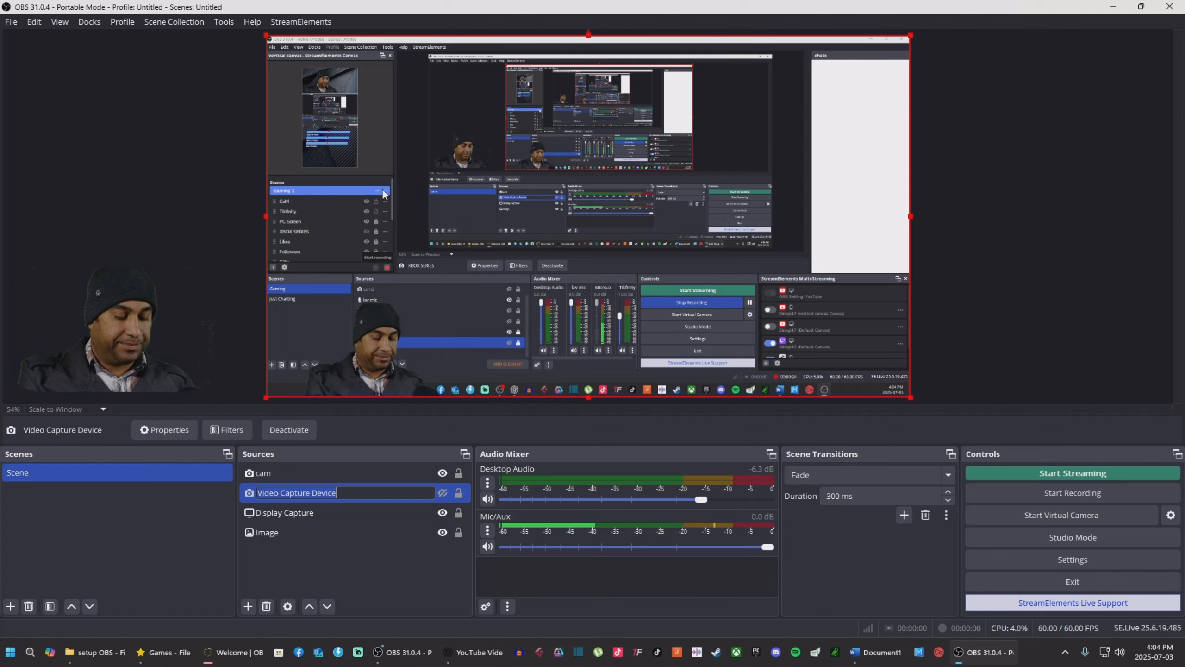
{"action": "type", "text": "xbox"}
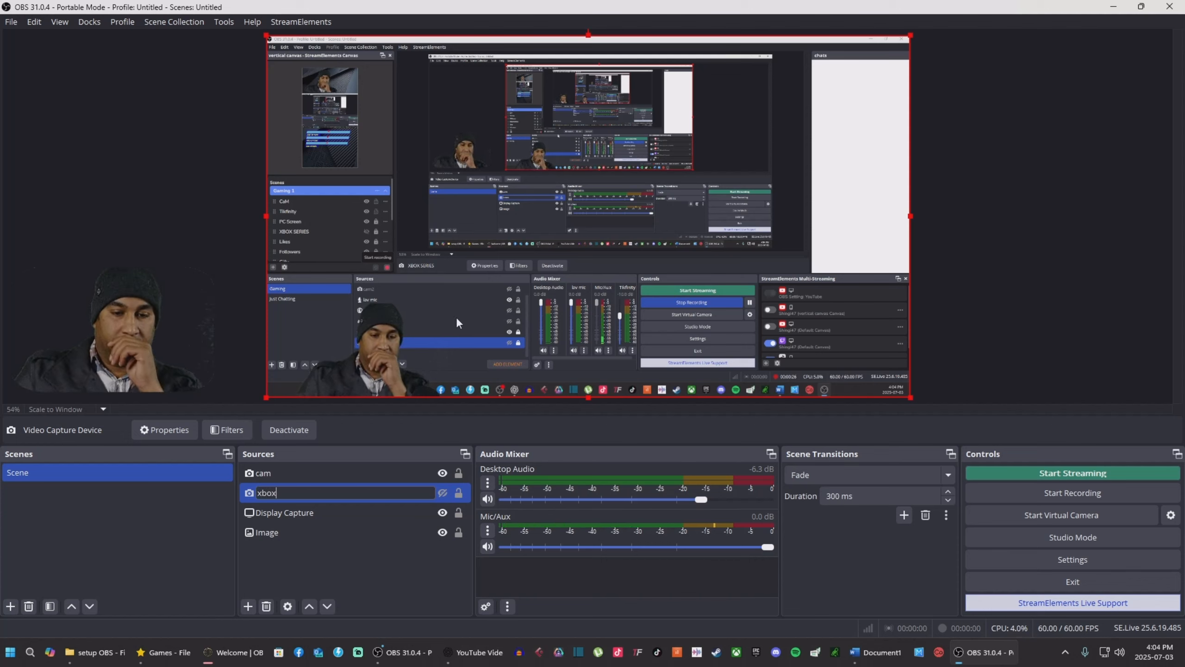
{"action": "left_click", "coordinate": [325, 563]}
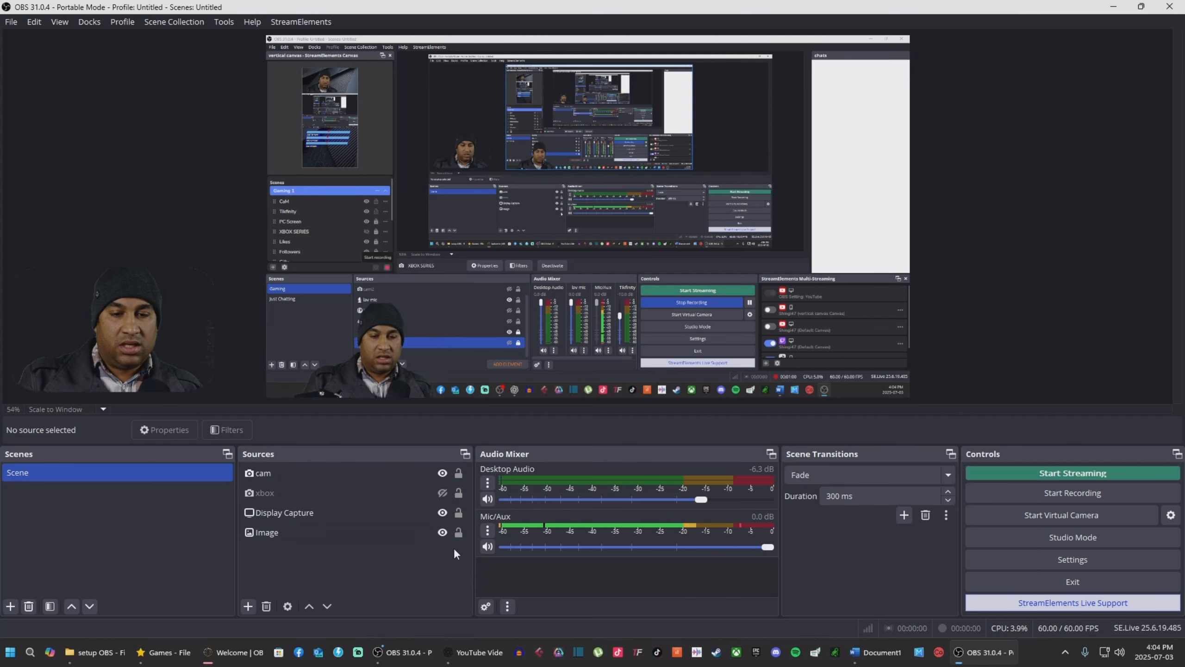
{"action": "left_click", "coordinate": [378, 529]}
{"action": "left_click", "coordinate": [404, 581]}
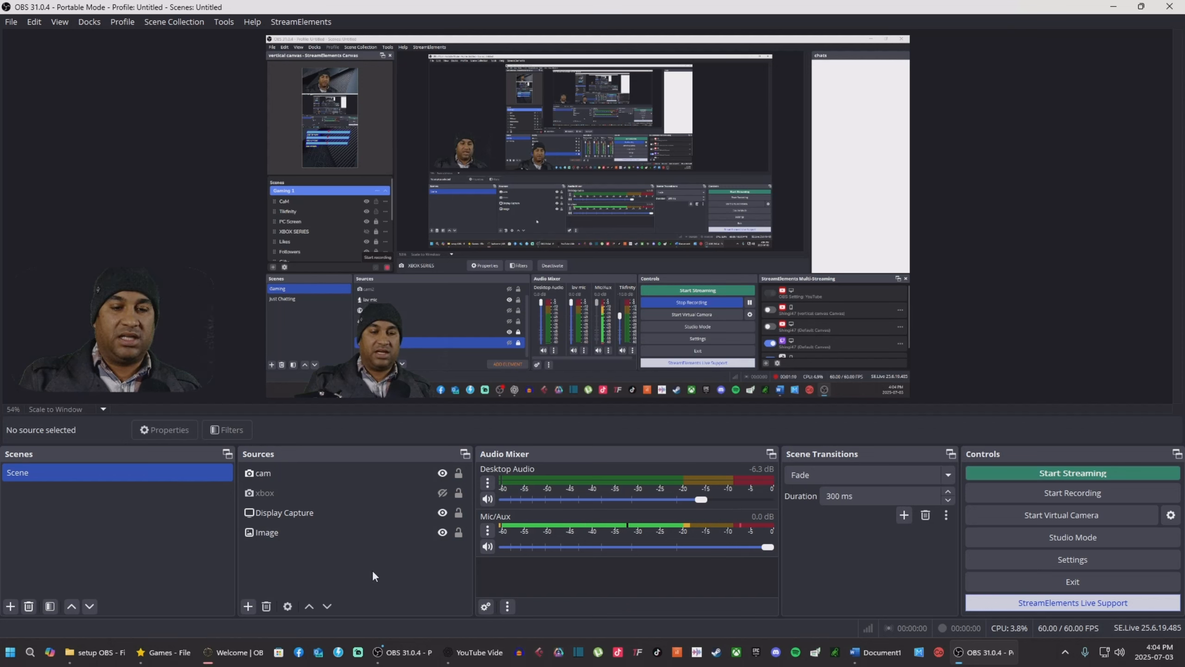
{"action": "left_click", "coordinate": [248, 607]}
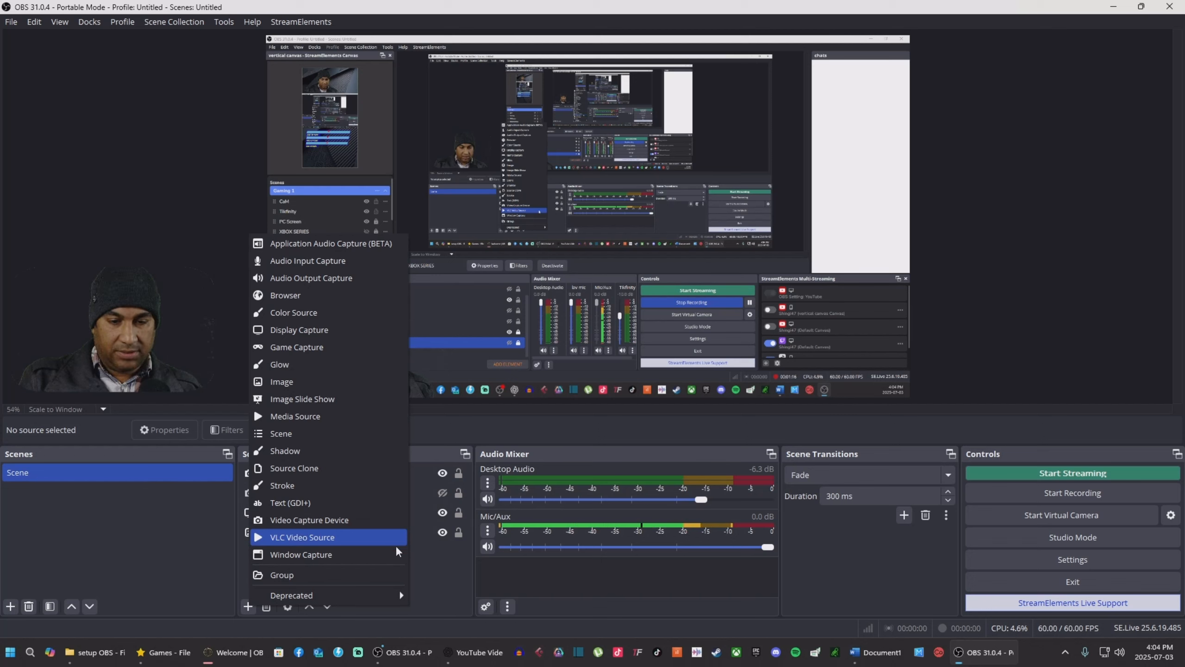
{"action": "left_click", "coordinate": [435, 570]}
{"action": "left_click", "coordinate": [278, 493]}
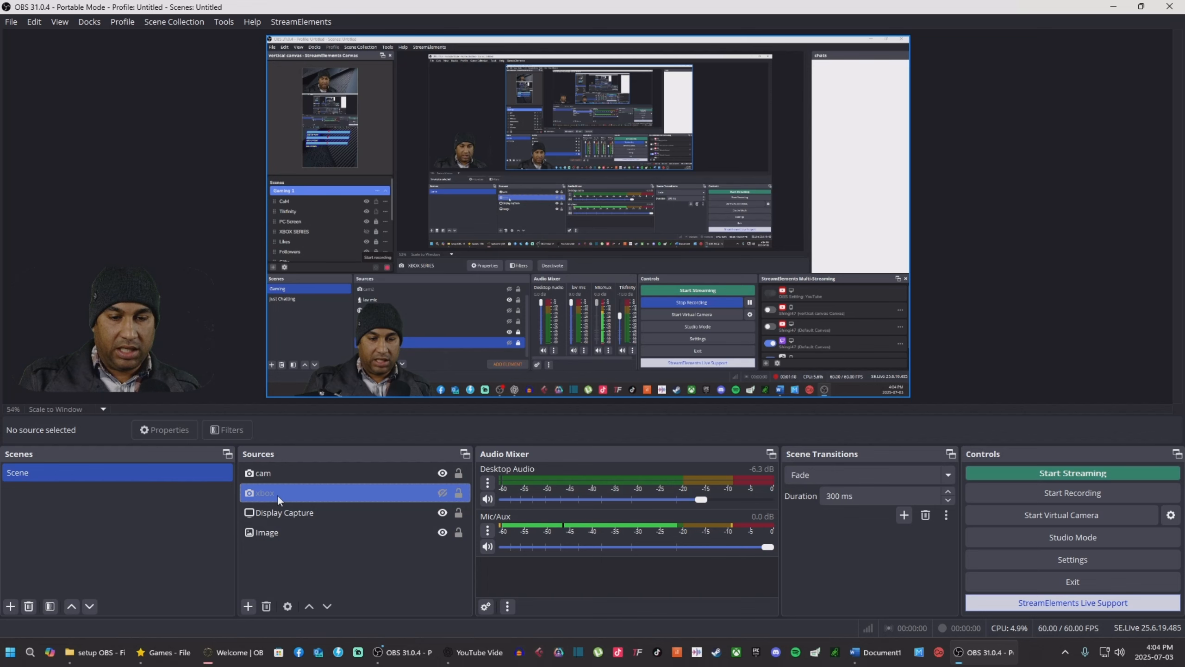
{"action": "left_click", "coordinate": [413, 514]}
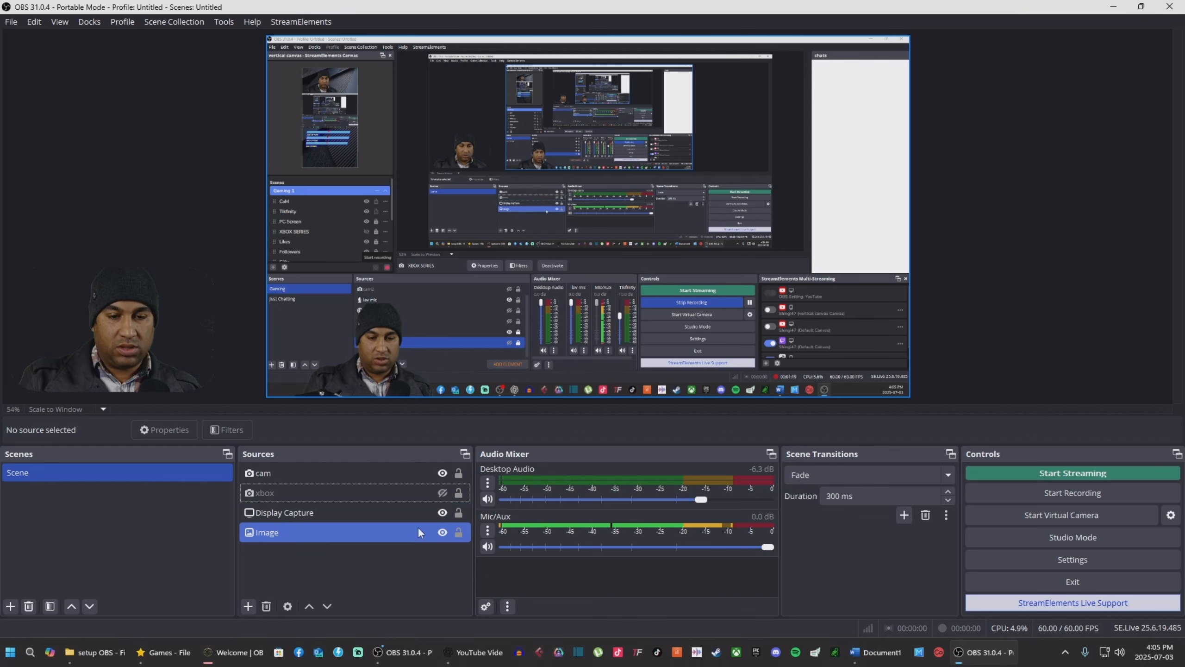
Step: Hide Display Capture and show xbox so the preview displays the console dashboard
{"action": "left_click", "coordinate": [442, 513]}
{"action": "left_click", "coordinate": [441, 494]}
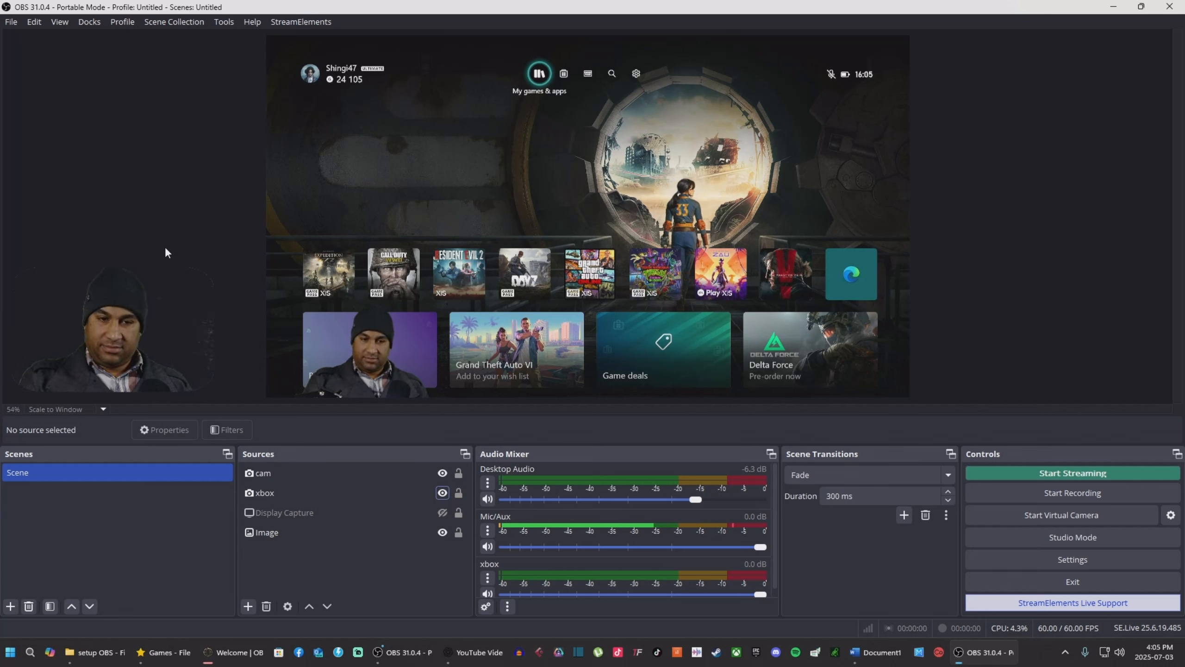
{"action": "right_click", "coordinate": [528, 218]}
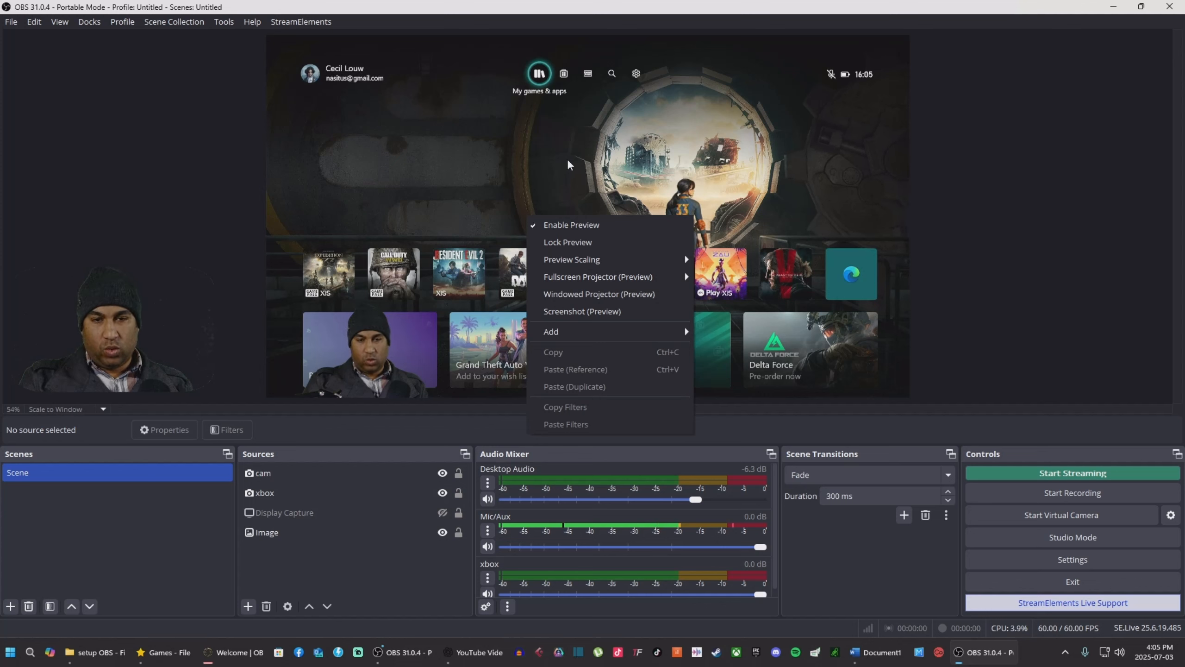
{"action": "left_click", "coordinate": [508, 198]}
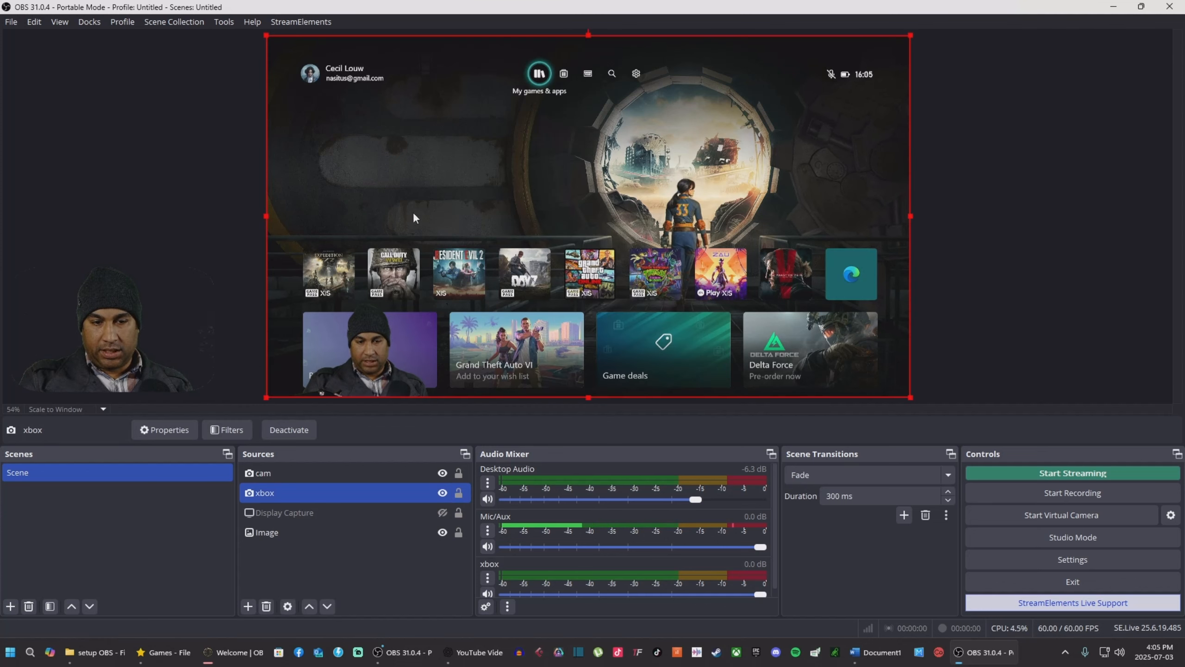
Step: Open a fullscreen source projector of xbox on the 22B3HM monitor
{"action": "right_click", "coordinate": [314, 502]}
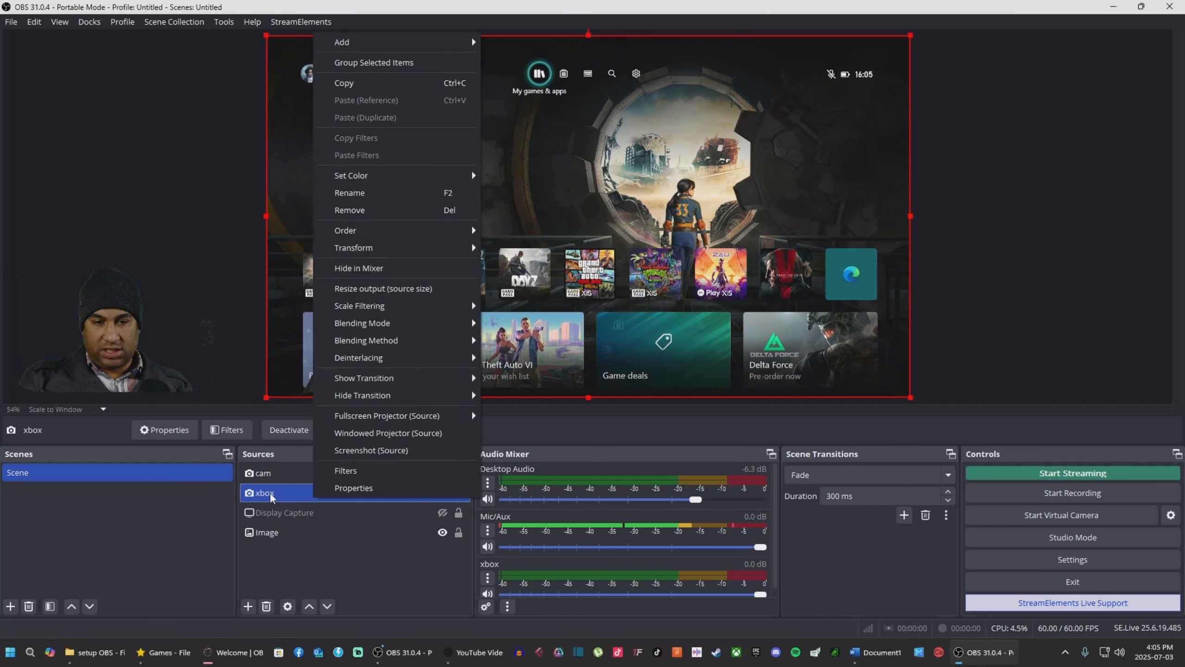
{"action": "mouse_move", "coordinate": [386, 422]}
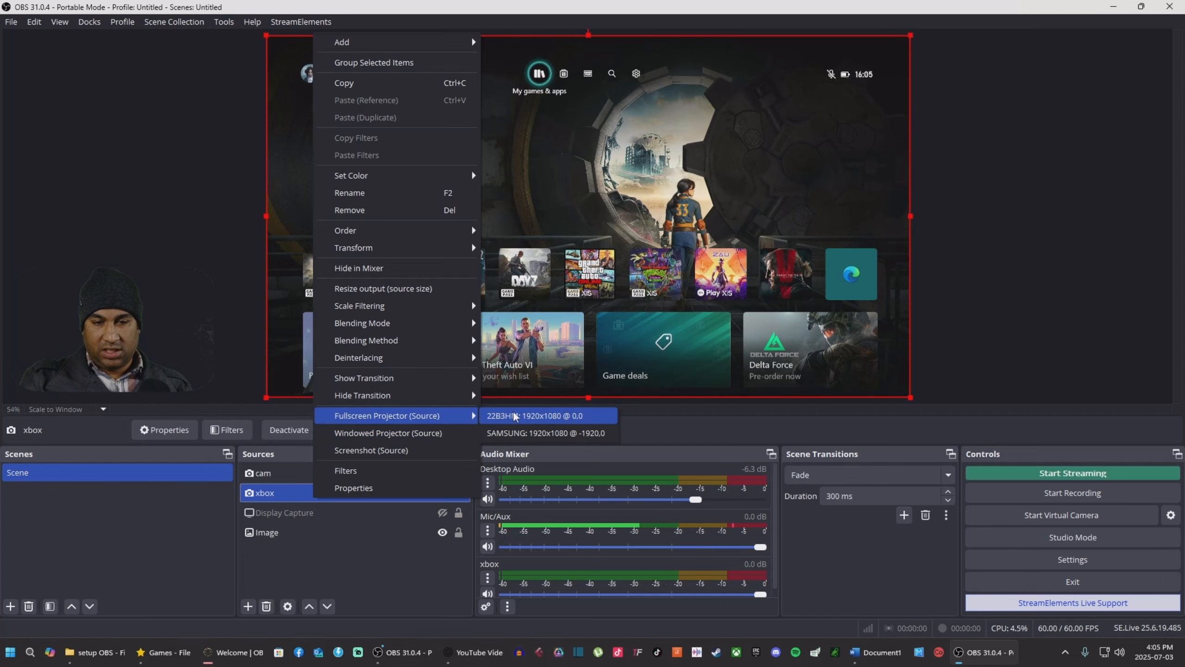
{"action": "left_click", "coordinate": [537, 420]}
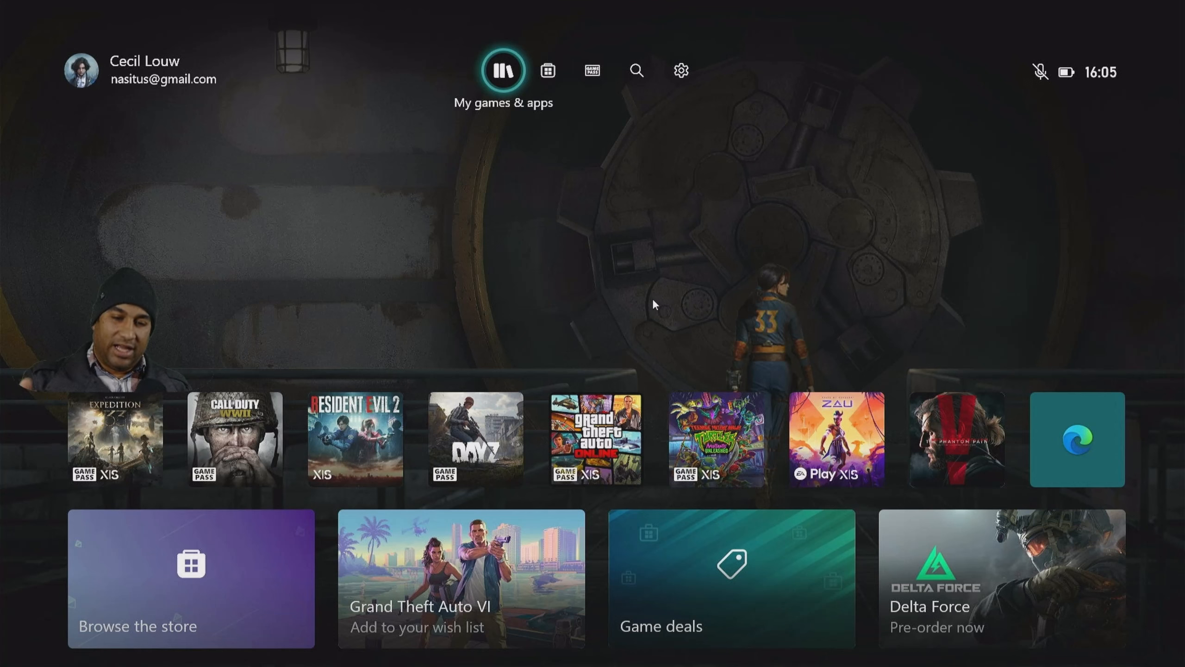
Step: Move the dashboard focus to Call of Duty WWII, then hide xbox and show Display Capture
{"action": "key", "text": "Right"}
{"action": "key", "text": "Right"}
{"action": "key", "text": "Right"}
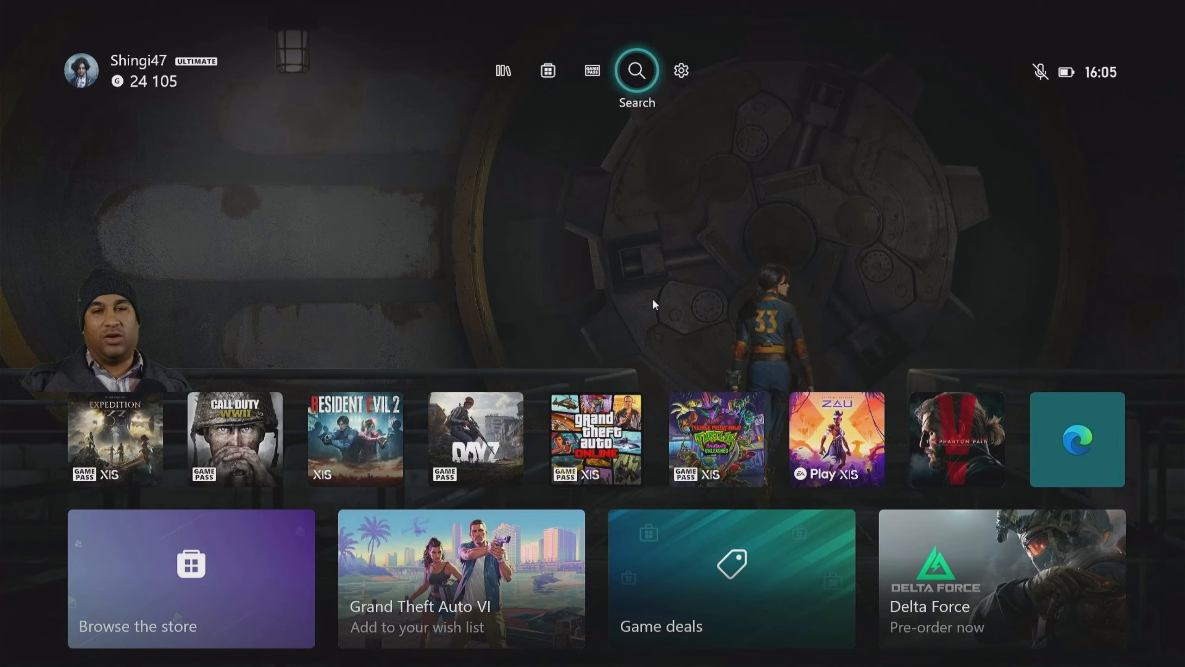
{"action": "key", "text": "Down"}
{"action": "key", "text": "Right"}
{"action": "key", "text": "Right"}
{"action": "key", "text": "Right"}
{"action": "key", "text": "Right"}
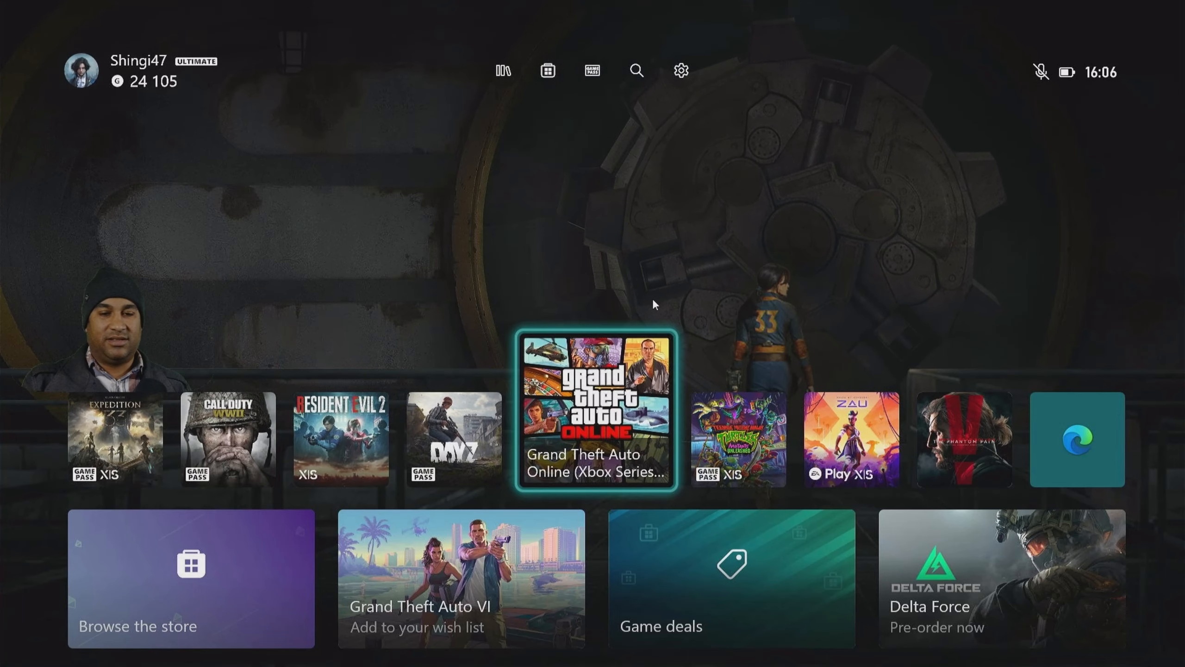
{"action": "key", "text": "Left"}
{"action": "key", "text": "Left"}
{"action": "key", "text": "Left"}
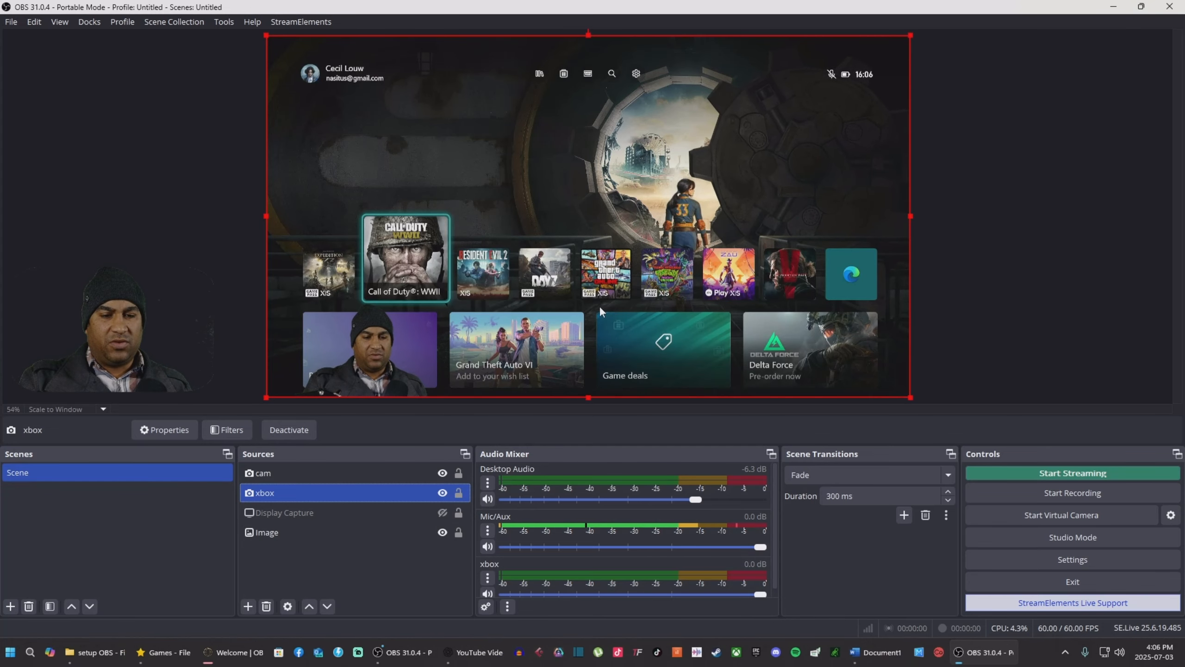
{"action": "left_click", "coordinate": [442, 493]}
{"action": "left_click", "coordinate": [442, 513]}
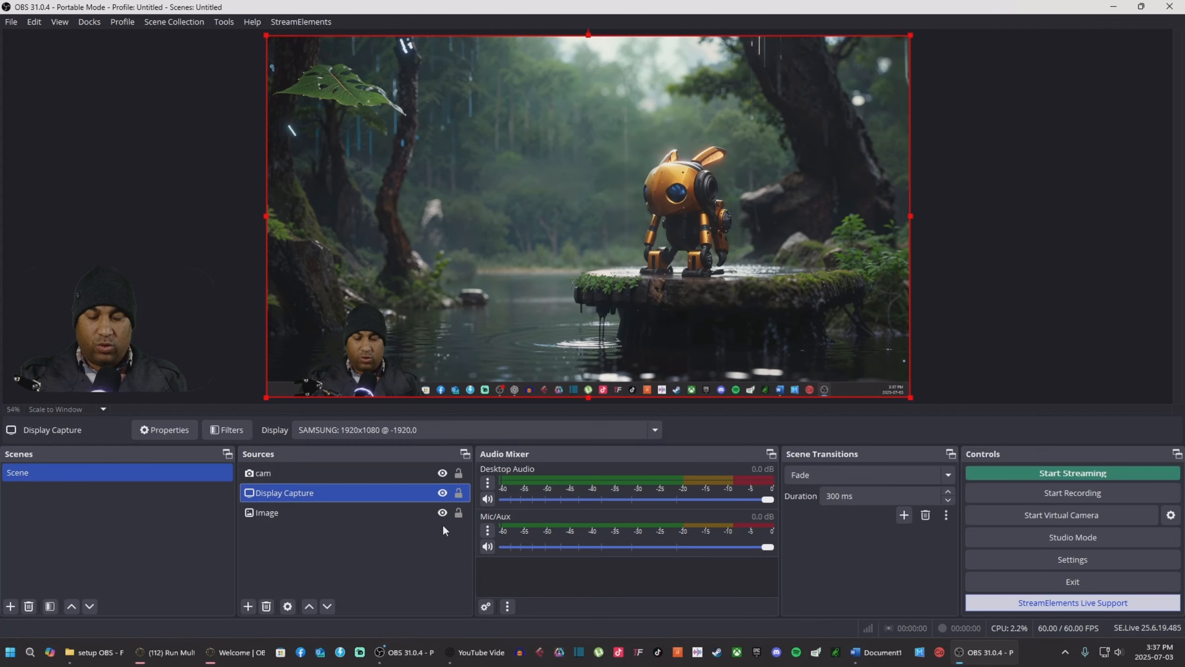
Step: Open the Windows Sound settings through Control Panel's Hardware and Sound
{"action": "left_click", "coordinate": [488, 484]}
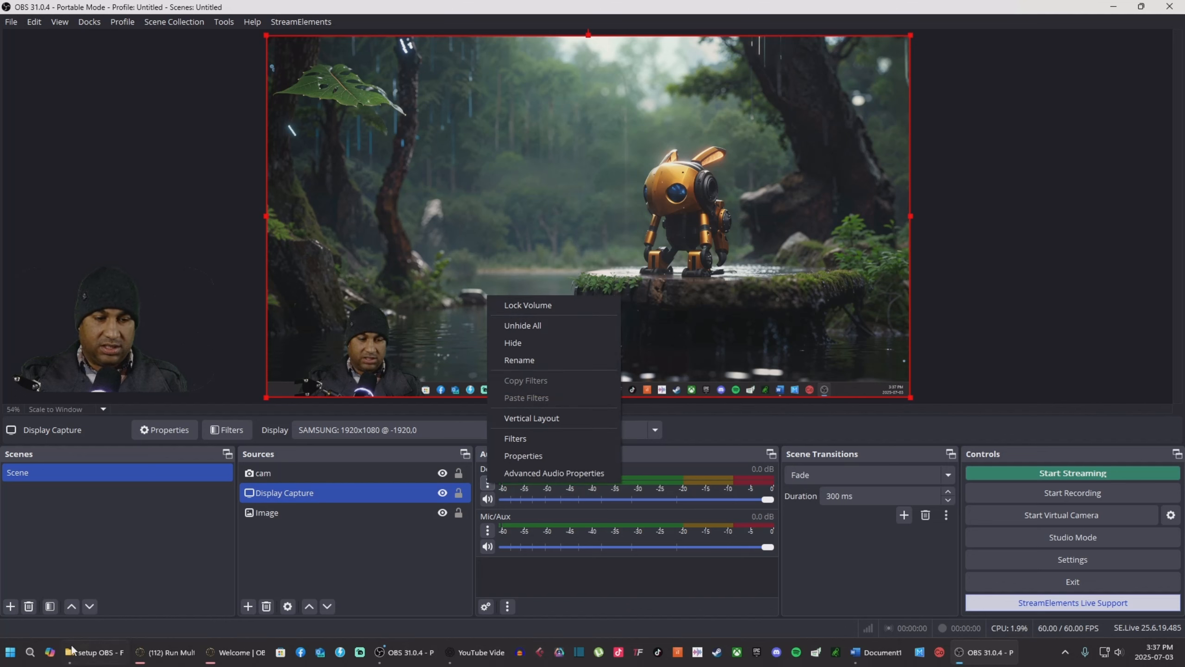
{"action": "left_click", "coordinate": [34, 656]}
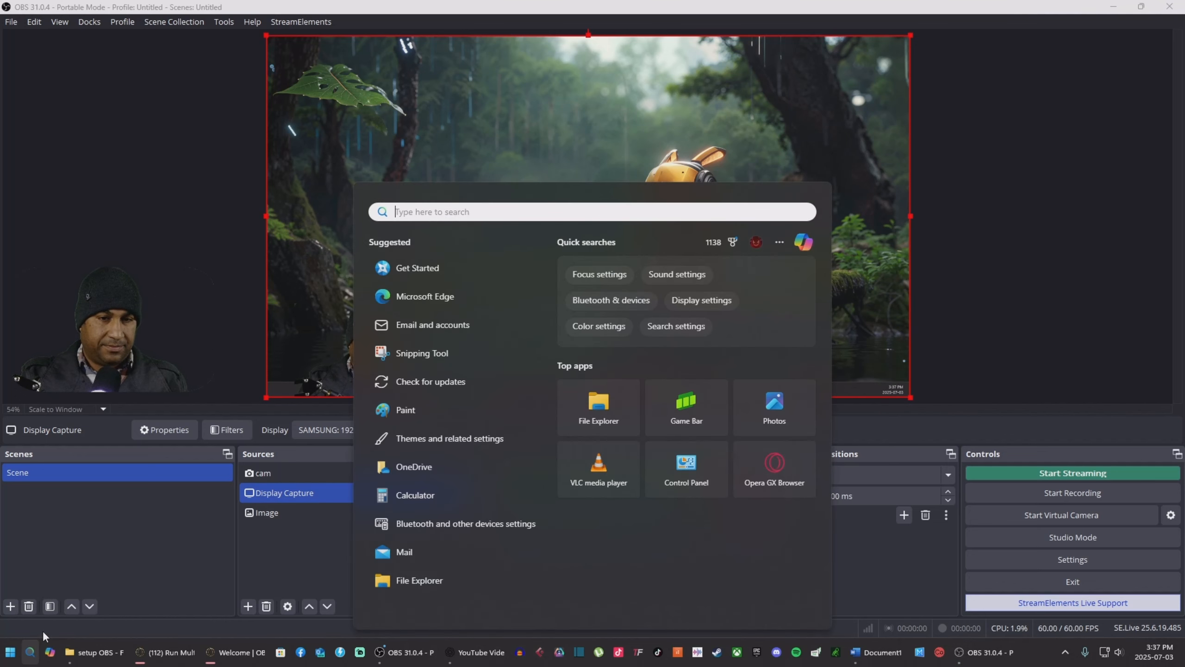
{"action": "type", "text": "c"}
{"action": "left_click", "coordinate": [435, 303]}
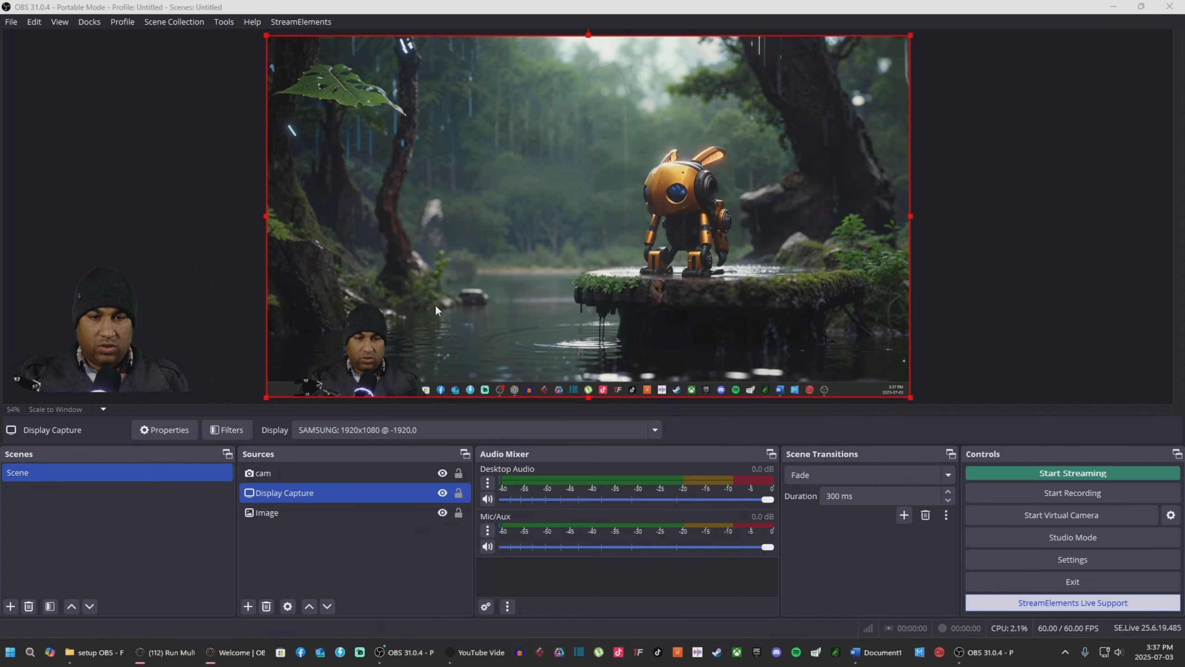
{"action": "left_click", "coordinate": [383, 294]}
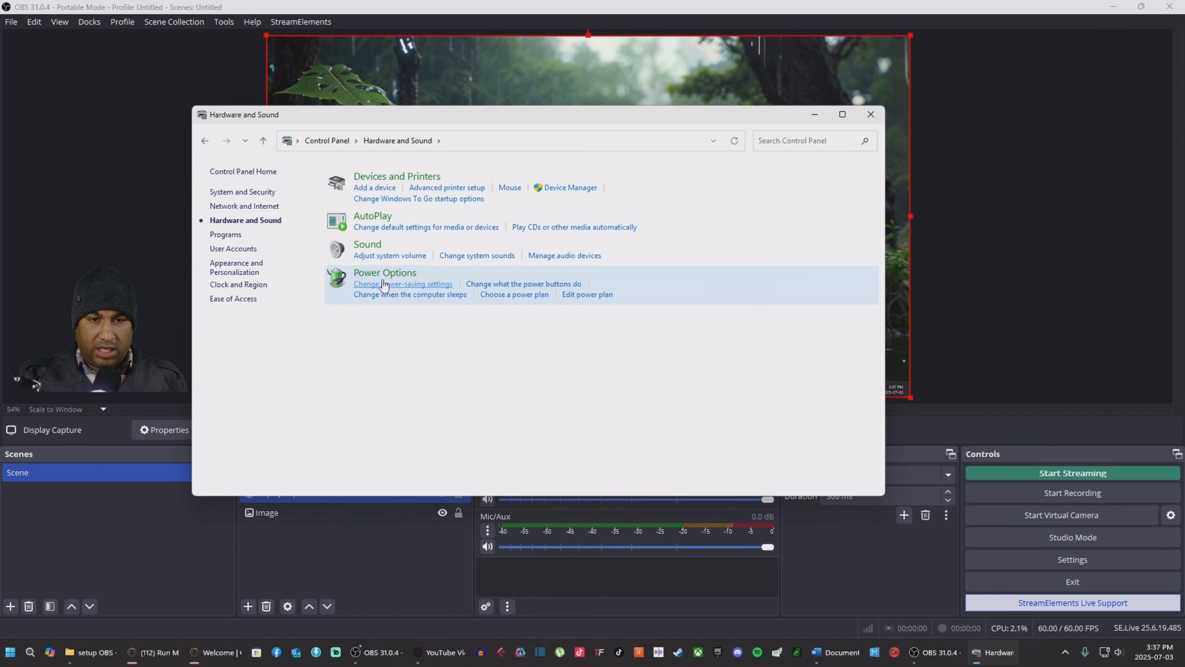
{"action": "left_click", "coordinate": [368, 245]}
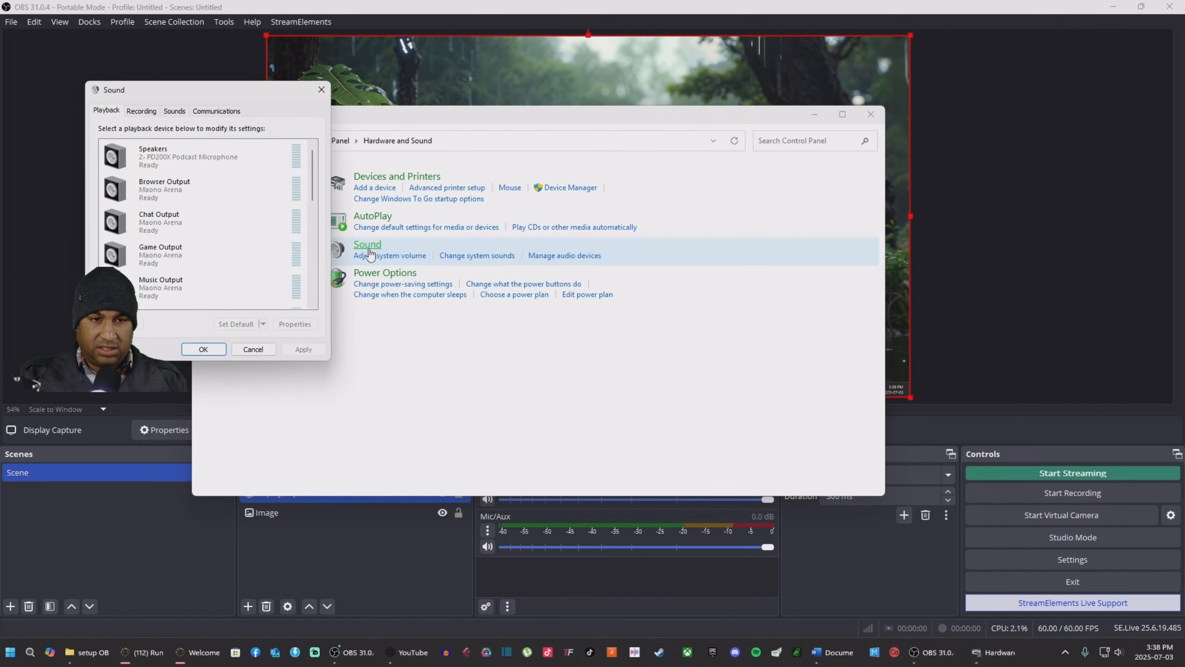
Step: Make Realtek HD Audio 2nd output the default playback device and close Hardware and Sound
{"action": "scroll", "coordinate": [186, 193], "scroll_direction": "down", "scroll_amount": 2}
{"action": "scroll", "coordinate": [186, 193], "scroll_direction": "down", "scroll_amount": 3}
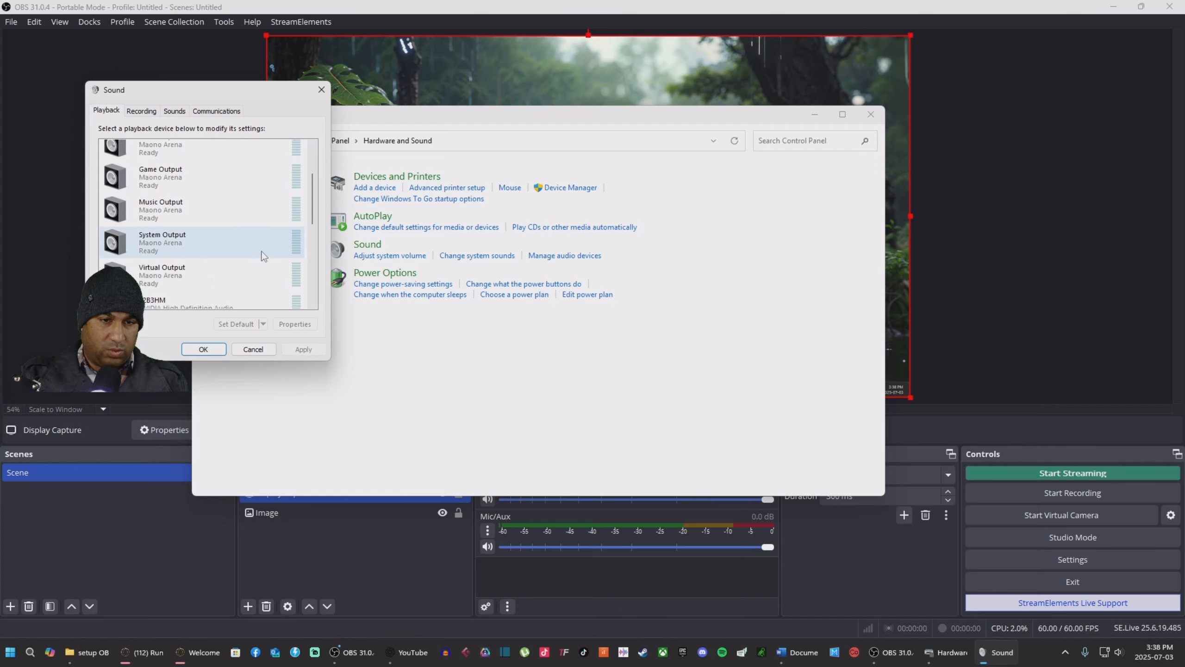
{"action": "scroll", "coordinate": [256, 239], "scroll_direction": "down", "scroll_amount": 2}
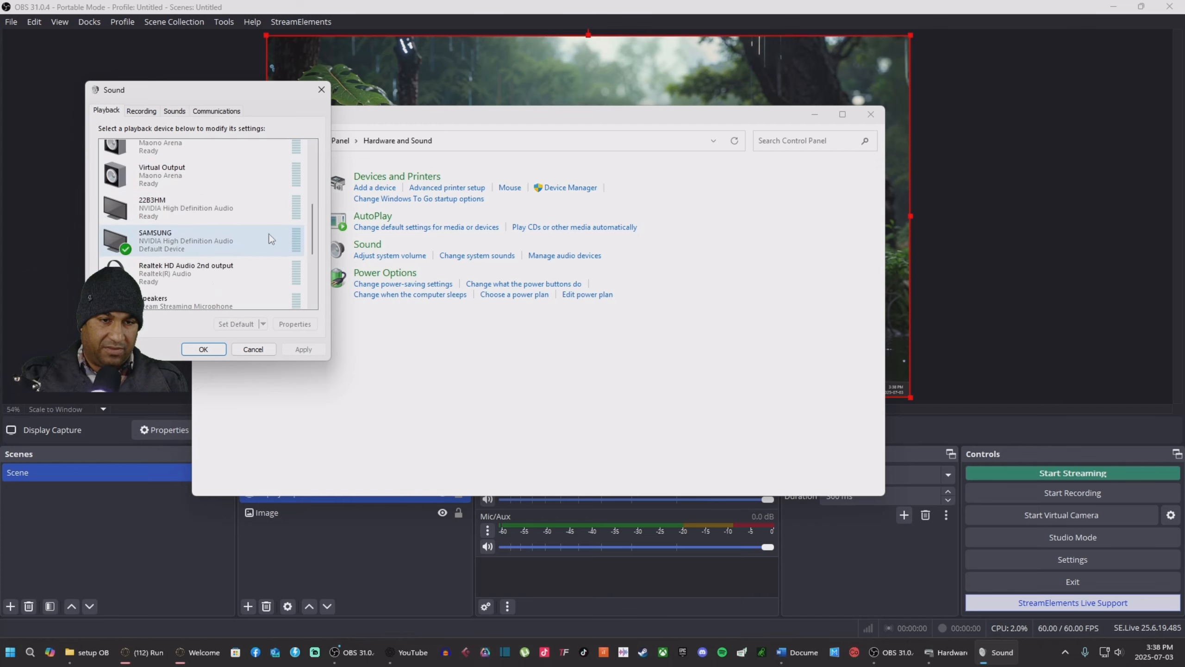
{"action": "left_click", "coordinate": [179, 256]}
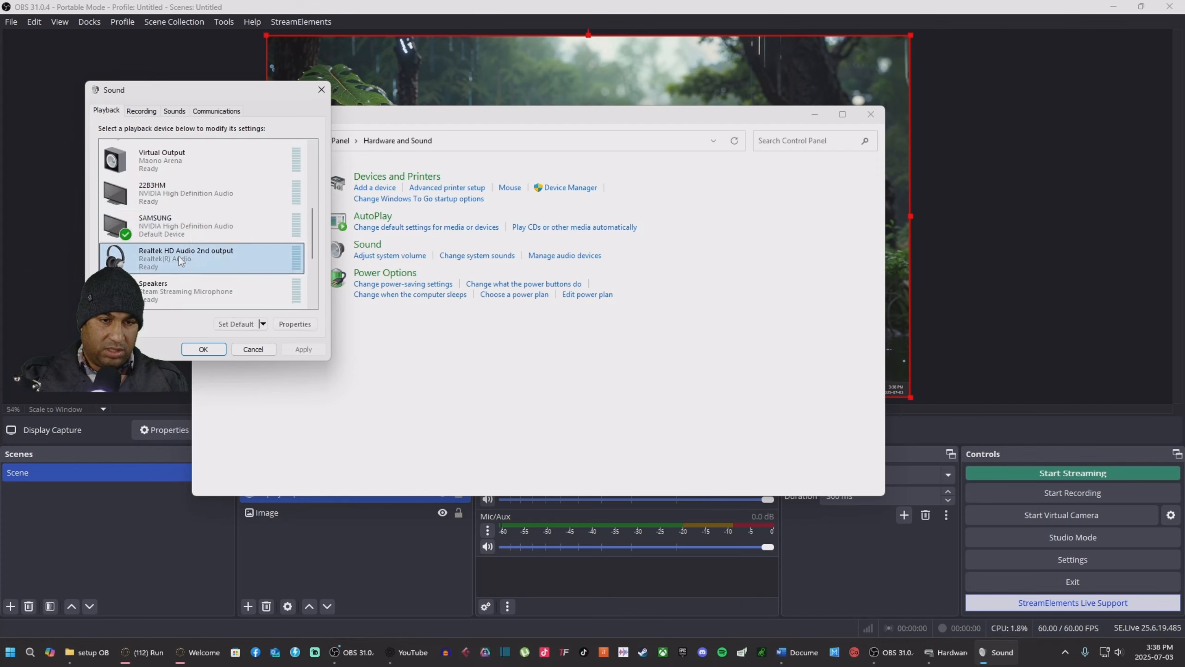
{"action": "left_click", "coordinate": [233, 322]}
{"action": "left_click", "coordinate": [202, 349]}
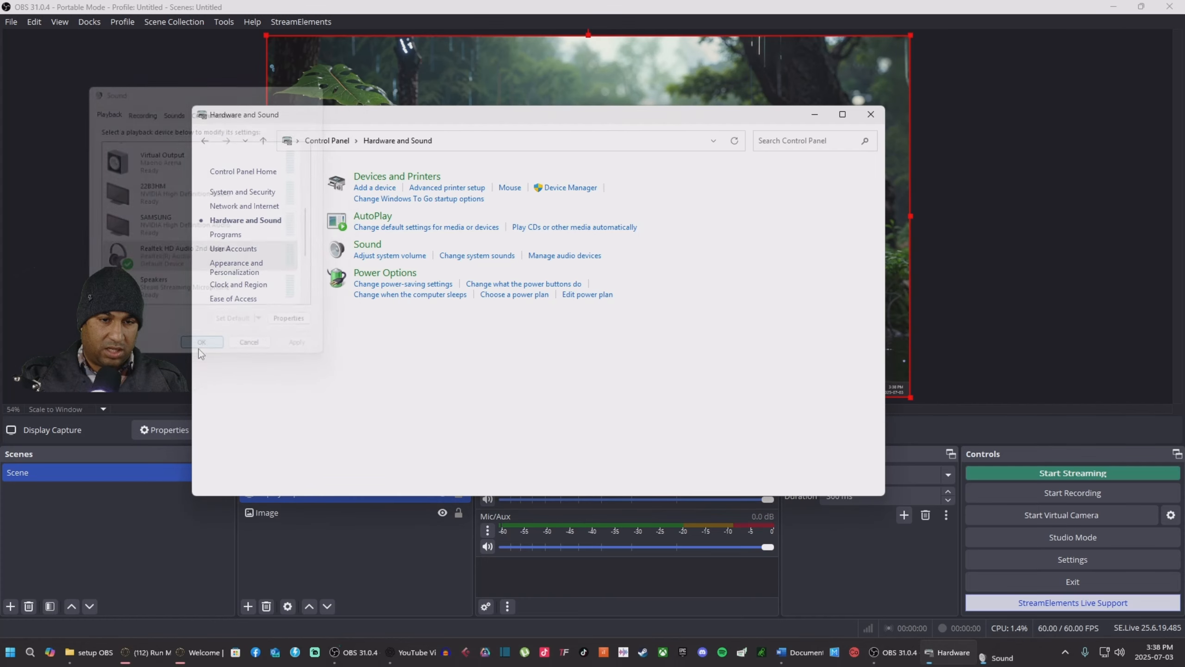
{"action": "left_click", "coordinate": [871, 115]}
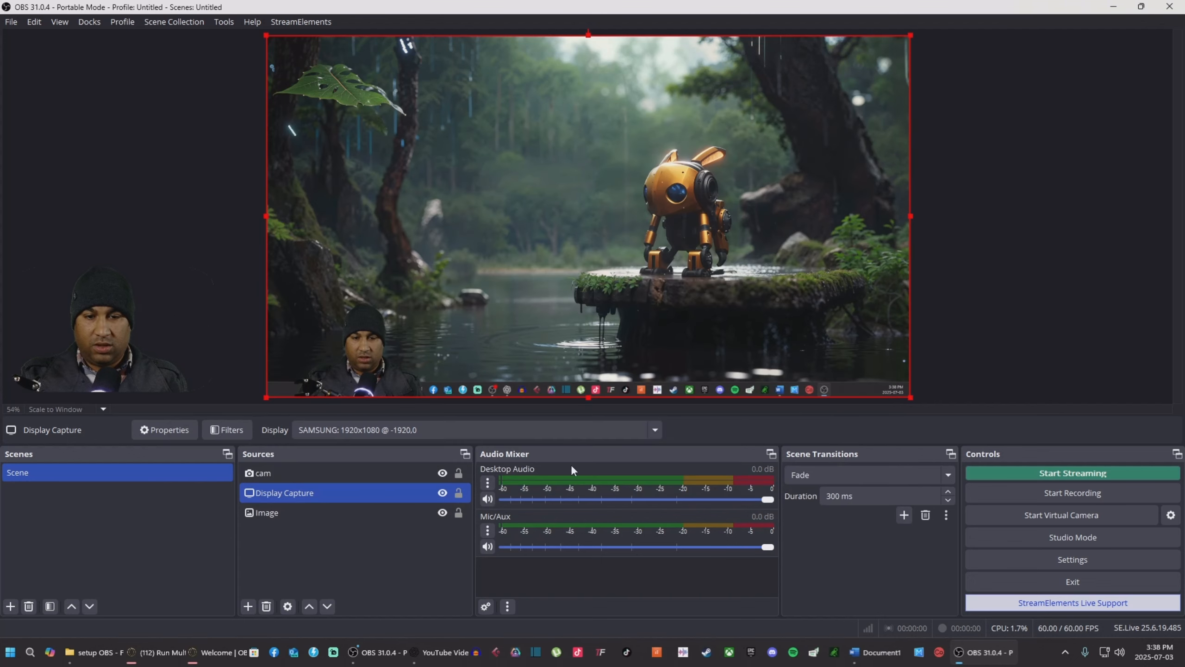
Step: Open and confirm the Desktop Audio properties
{"action": "left_click", "coordinate": [487, 483]}
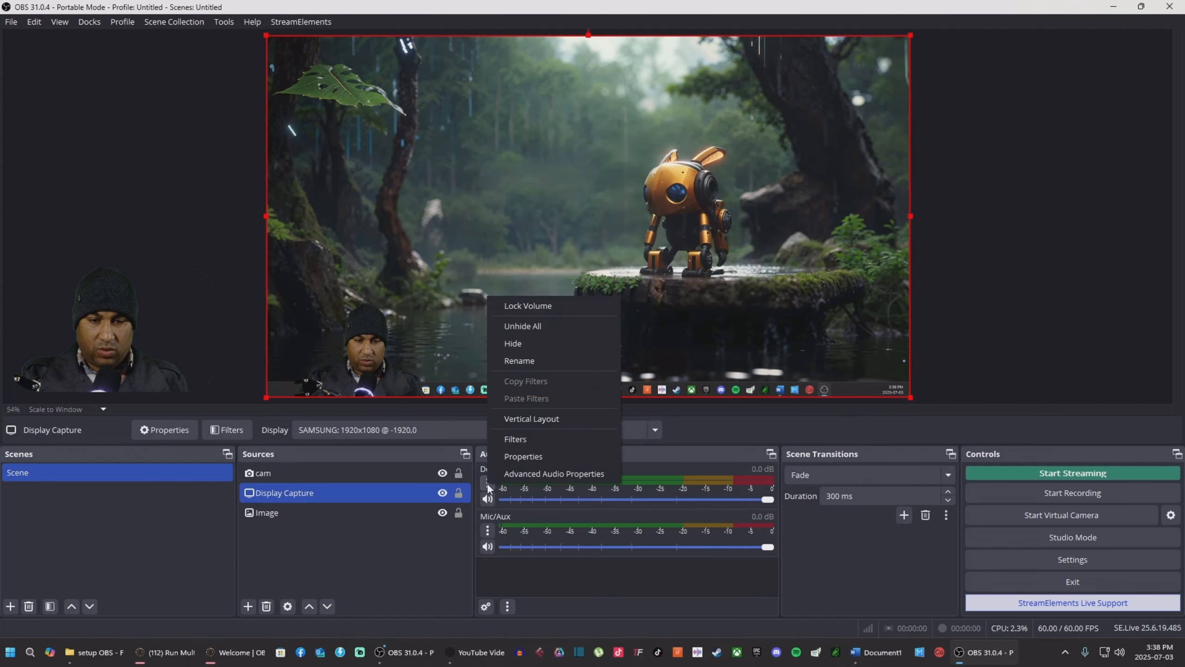
{"action": "left_click", "coordinate": [530, 457]}
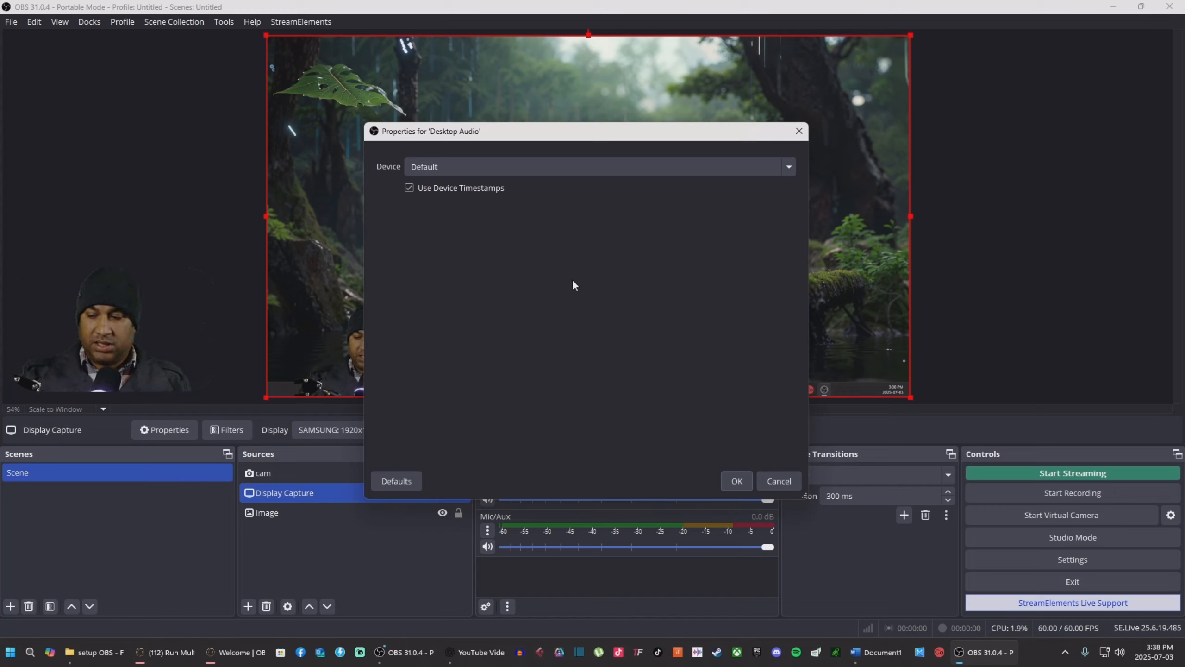
{"action": "left_click", "coordinate": [738, 481]}
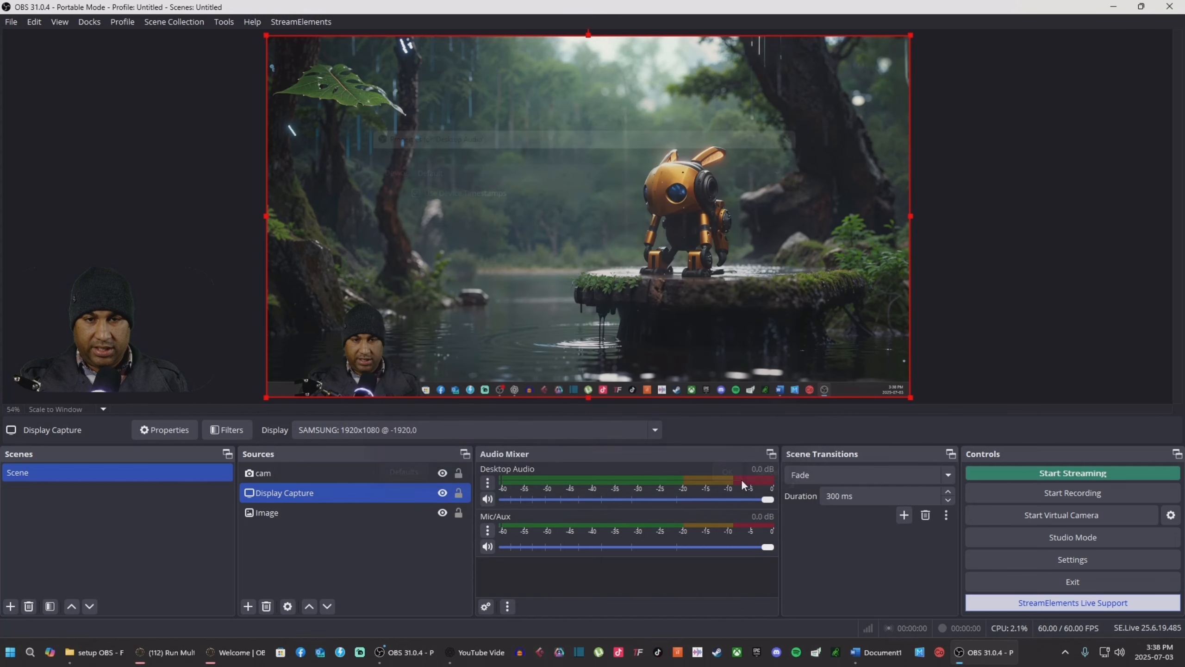
Step: Set Desktop Audio's monitoring to Monitor and Output in Advanced Audio Properties
{"action": "left_click", "coordinate": [488, 482]}
{"action": "left_click", "coordinate": [535, 473]}
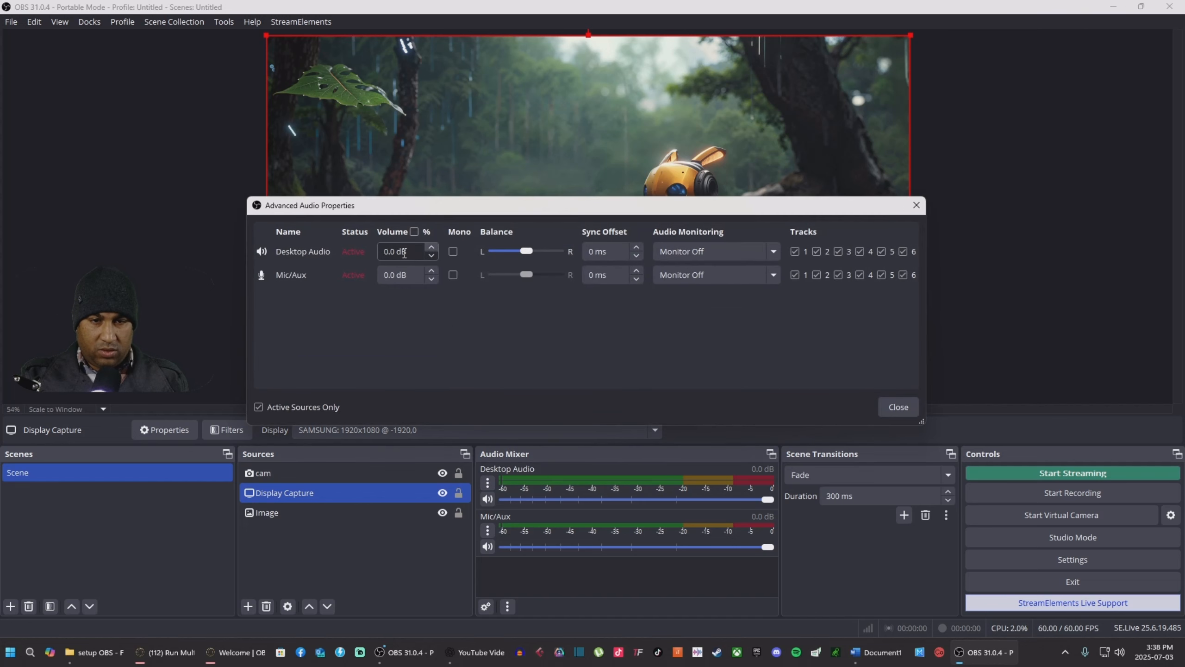
{"action": "left_click", "coordinate": [721, 254]}
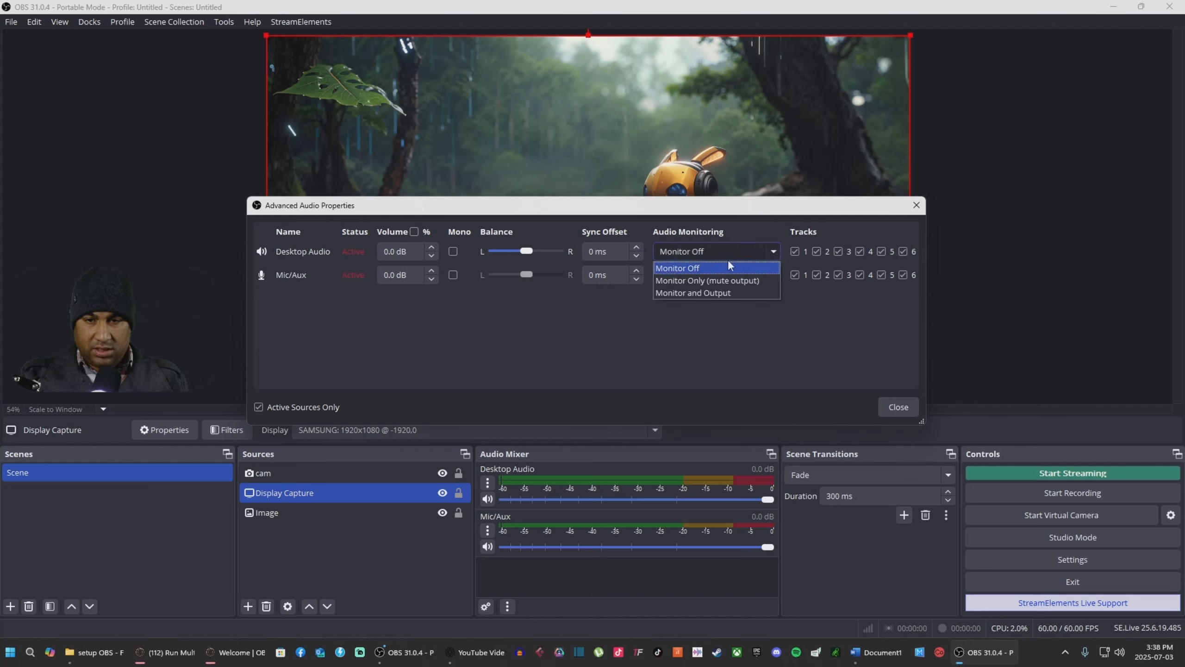
{"action": "left_click", "coordinate": [698, 297]}
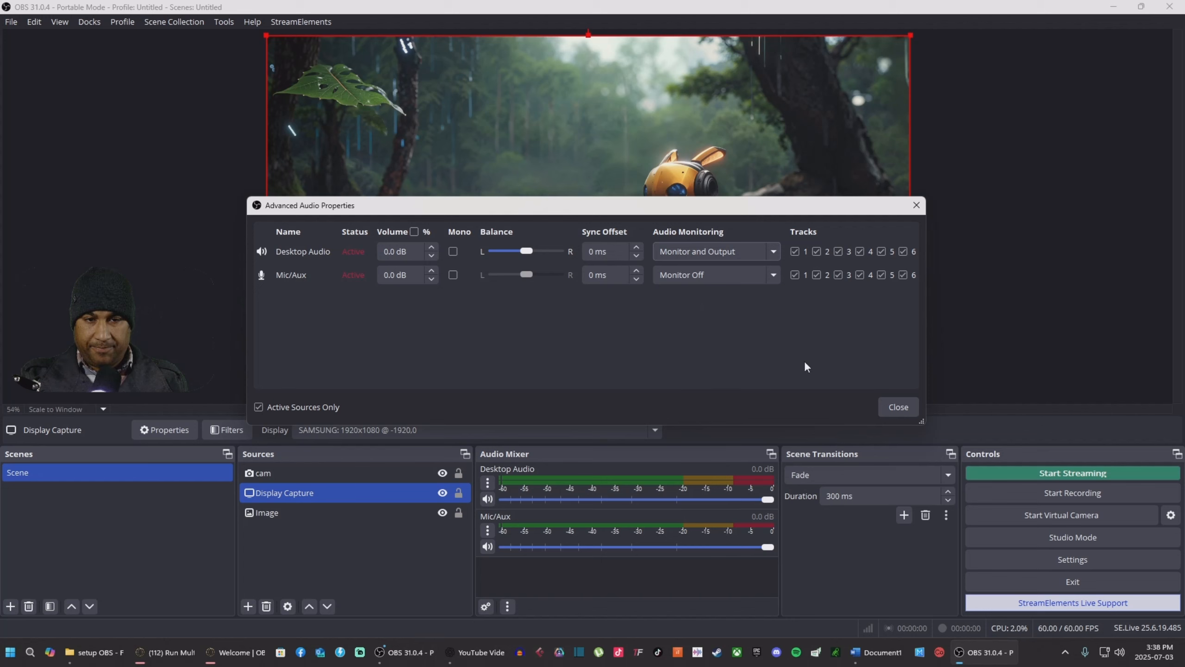
{"action": "left_click", "coordinate": [896, 406]}
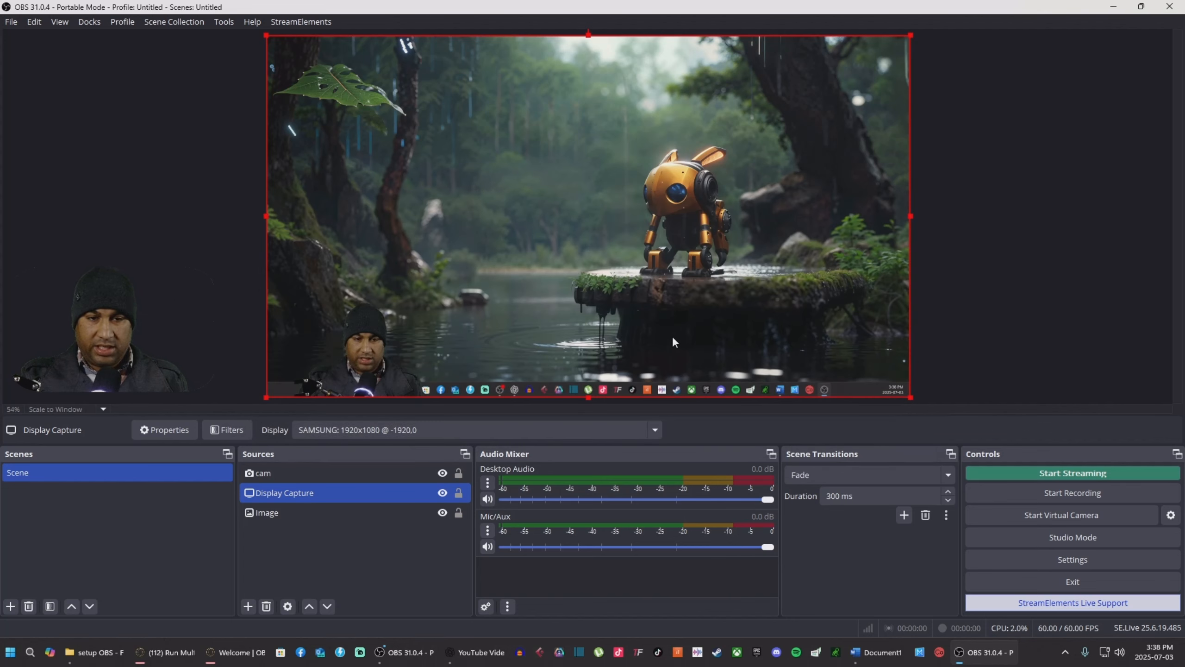
Step: Change the Mic/Aux device to Microphone (2- PD200X Podcast Microphone)
{"action": "left_click", "coordinate": [488, 531]}
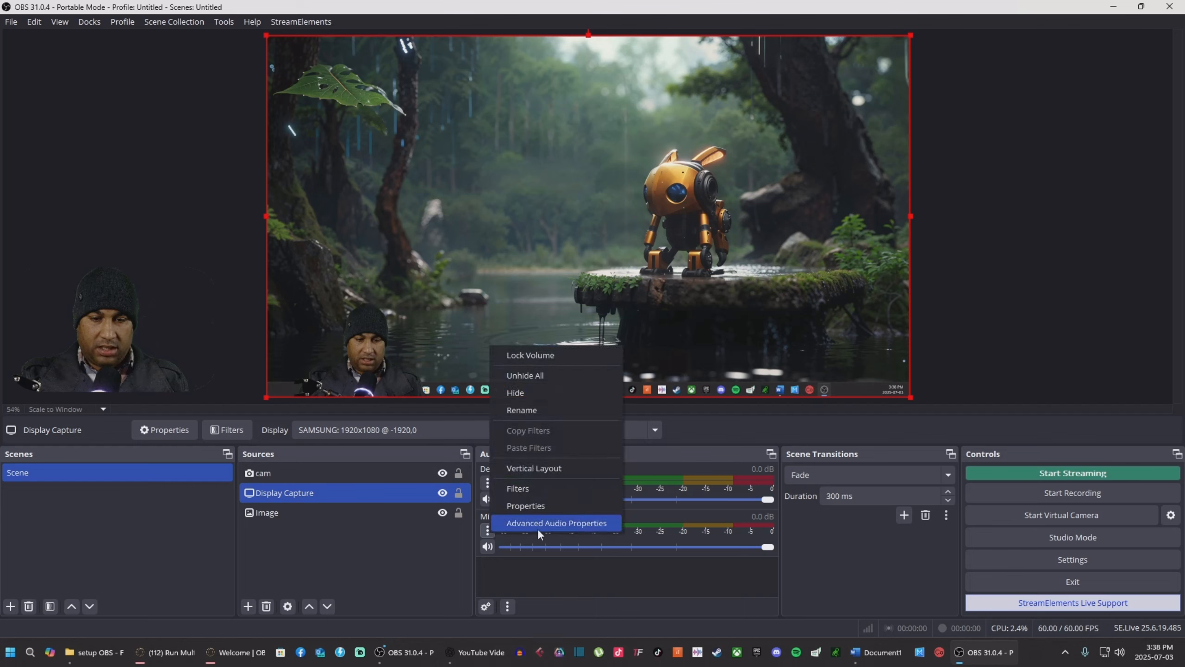
{"action": "left_click", "coordinate": [540, 508]}
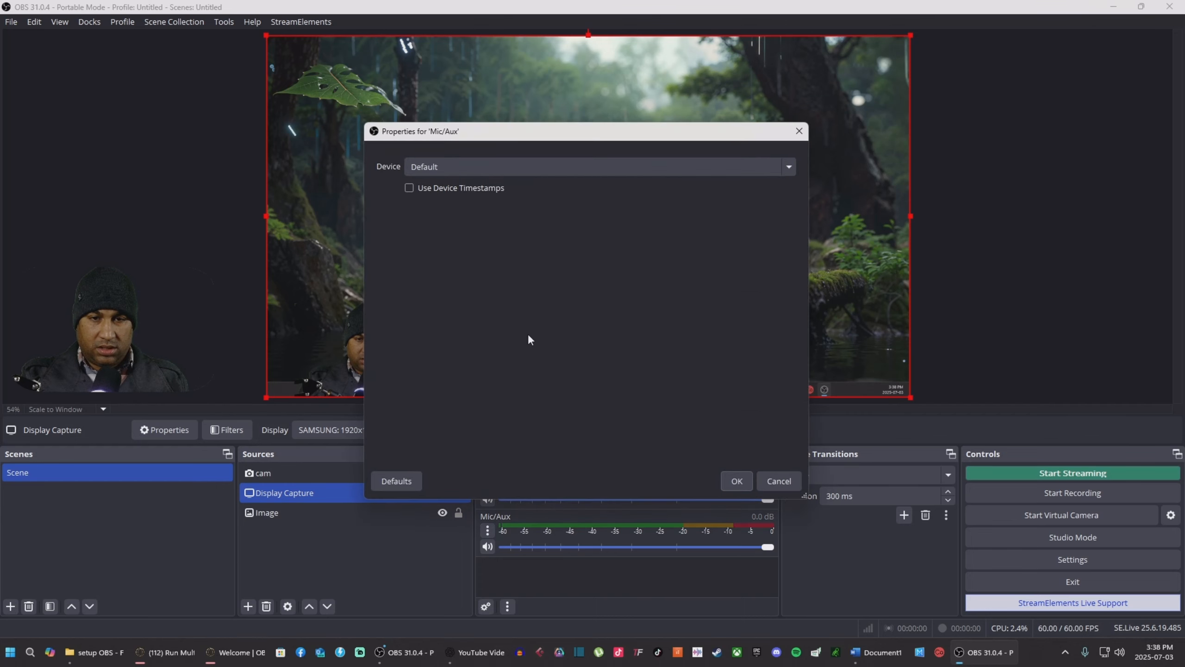
{"action": "left_click", "coordinate": [562, 169]}
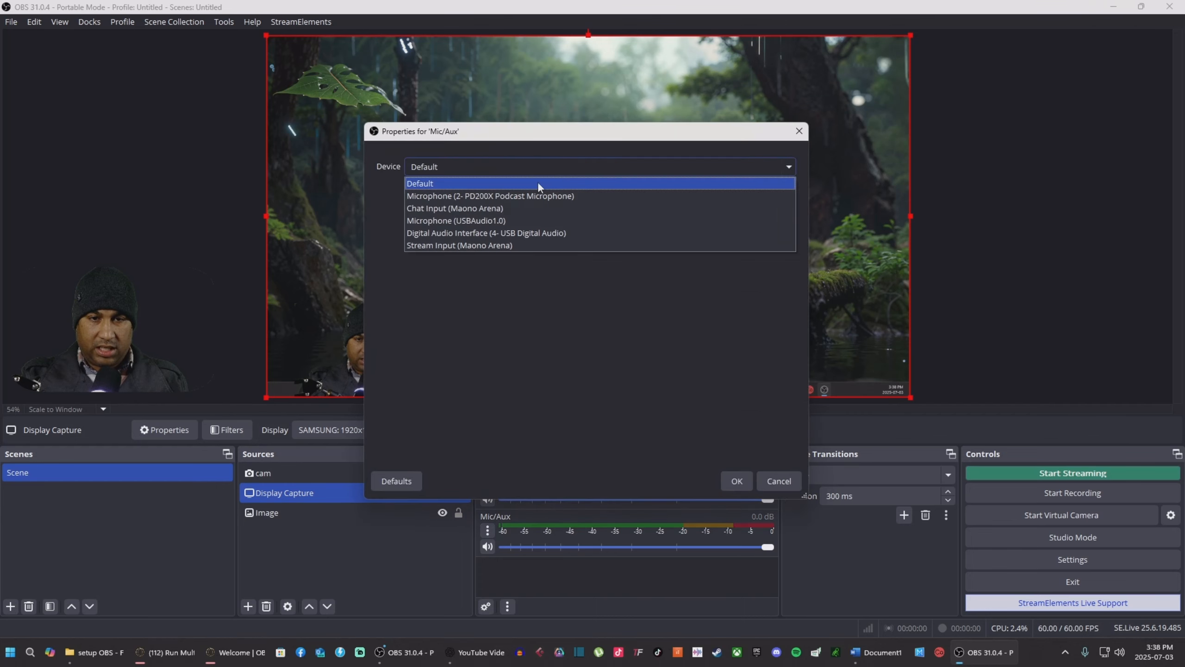
{"action": "left_click", "coordinate": [506, 196]}
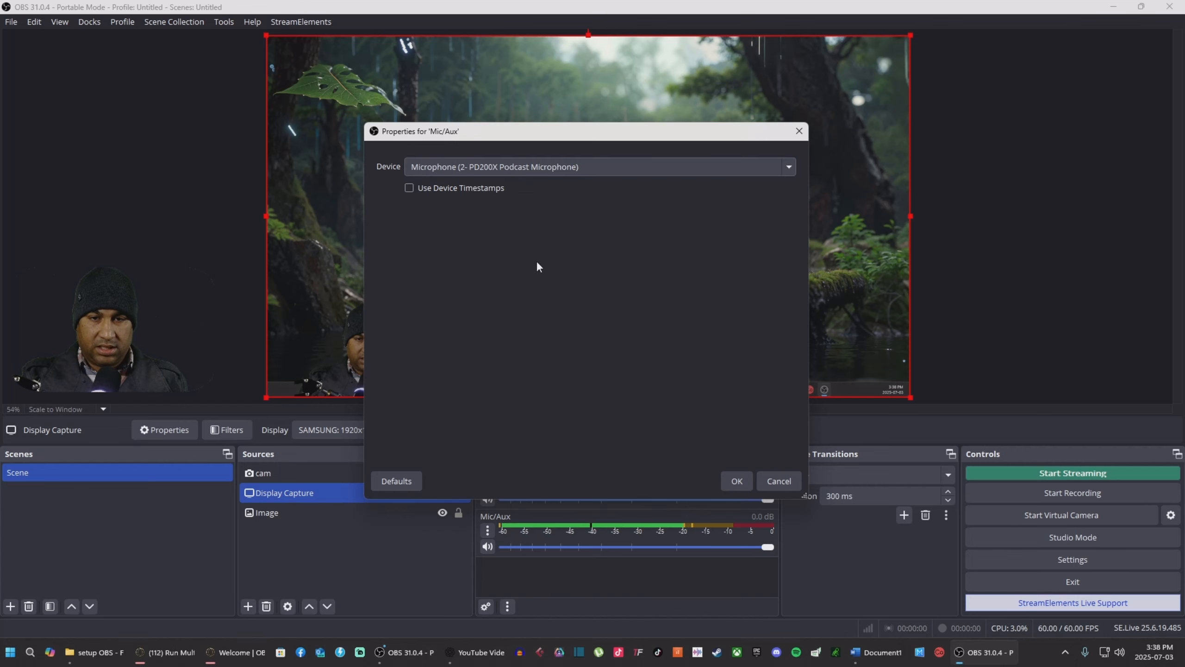
{"action": "left_click", "coordinate": [738, 482]}
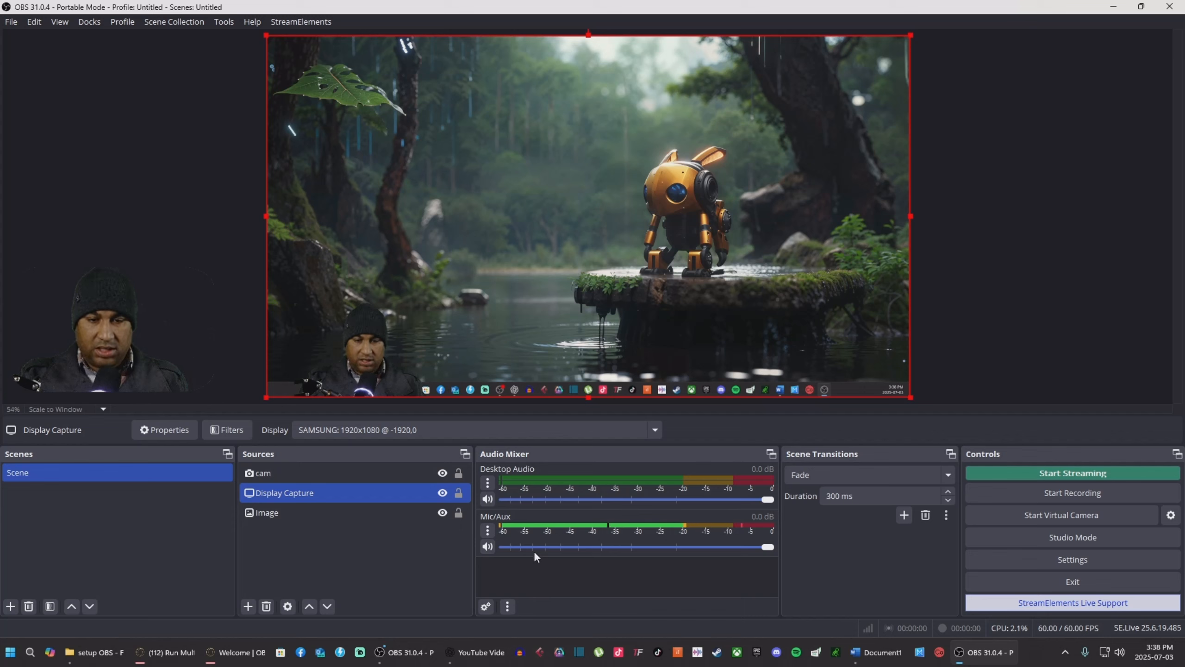
Step: Tick Mono for Mic/Aux in Advanced Audio Properties
{"action": "left_click", "coordinate": [487, 530]}
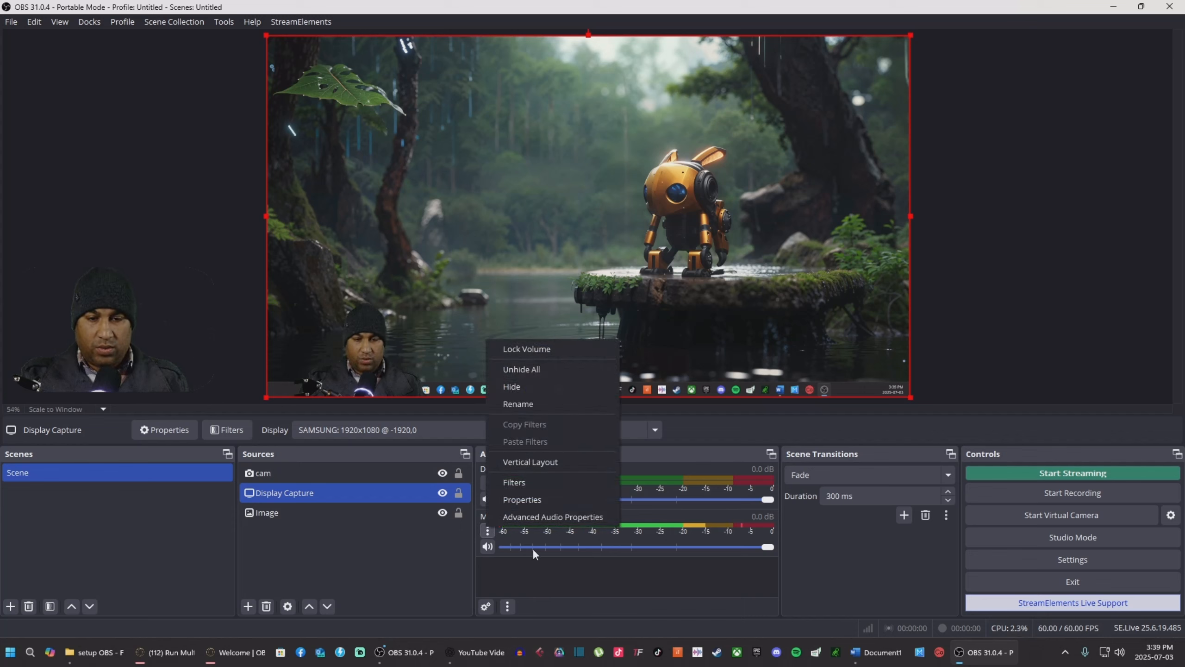
{"action": "left_click", "coordinate": [545, 517]}
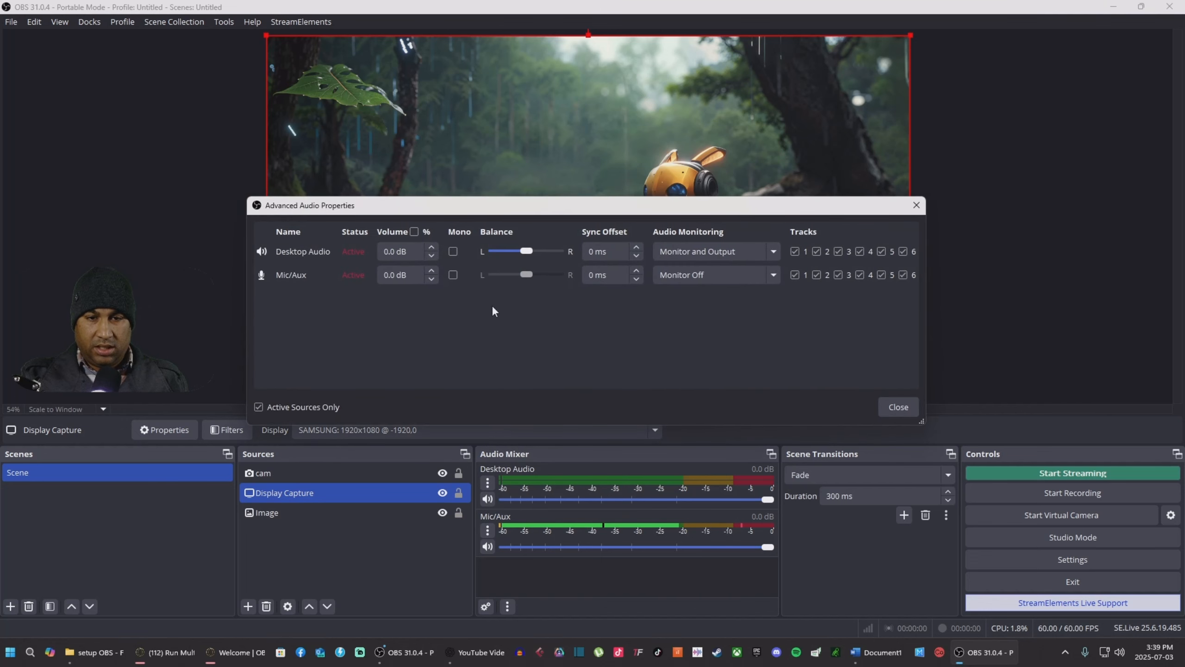
{"action": "left_click", "coordinate": [454, 274]}
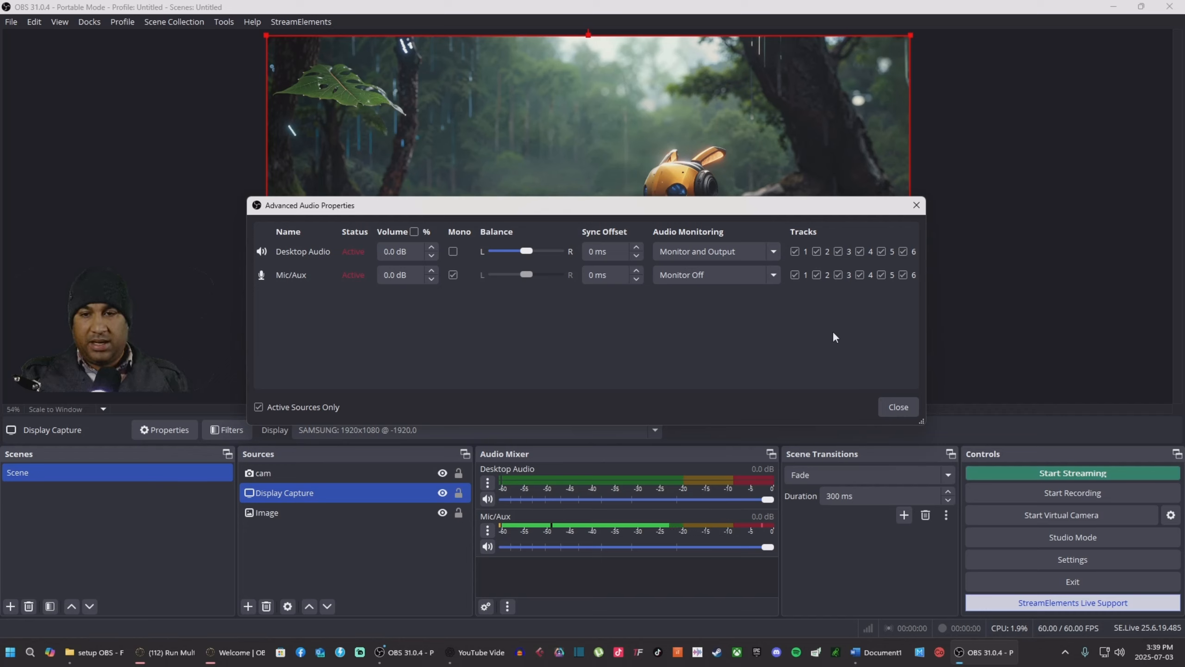
Step: Close Advanced Audio Properties and keep the Output mode on Advanced in Settings
{"action": "left_click", "coordinate": [894, 407]}
{"action": "left_click", "coordinate": [991, 558]}
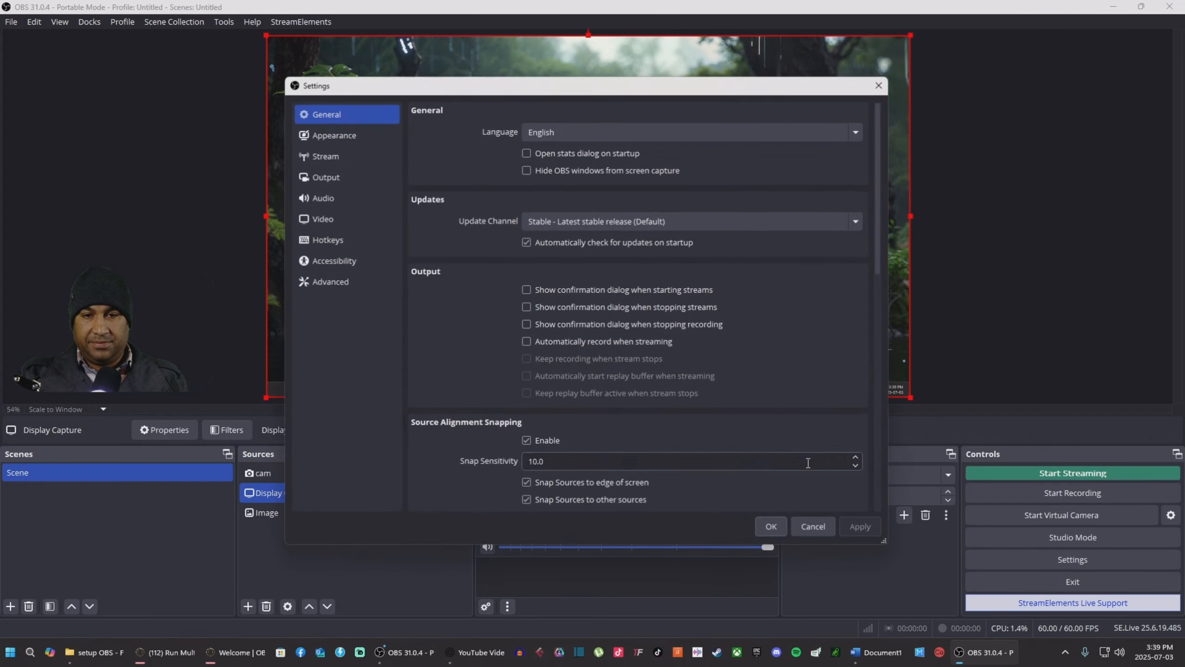
{"action": "left_click", "coordinate": [333, 181]}
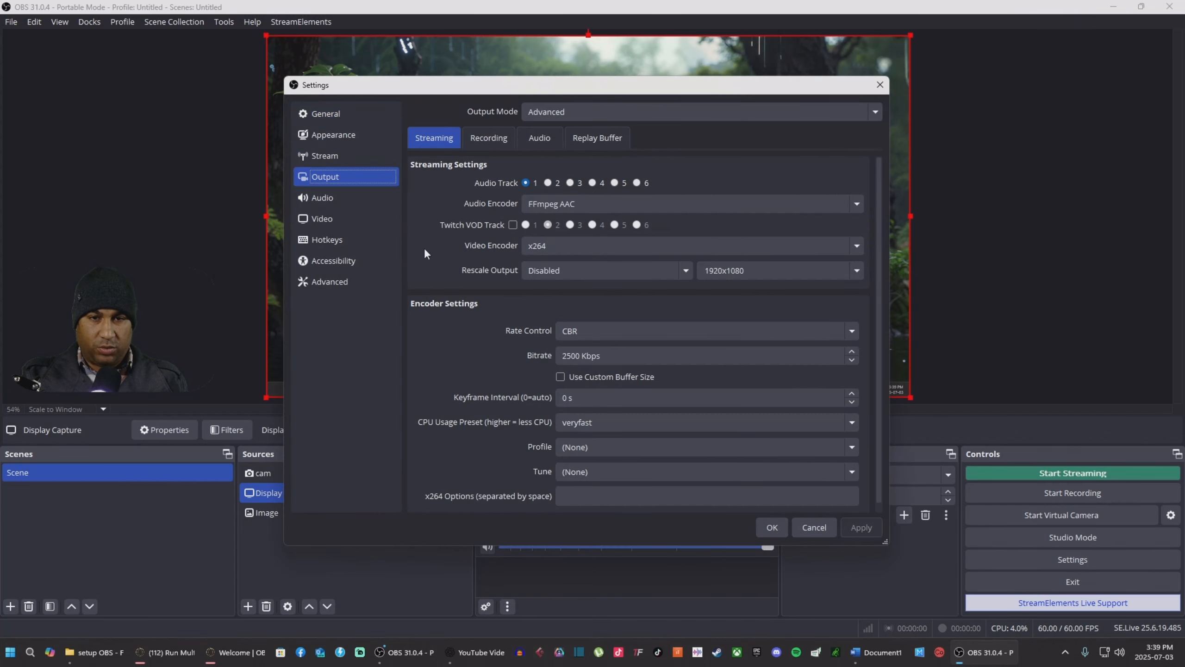
{"action": "left_click", "coordinate": [613, 115]}
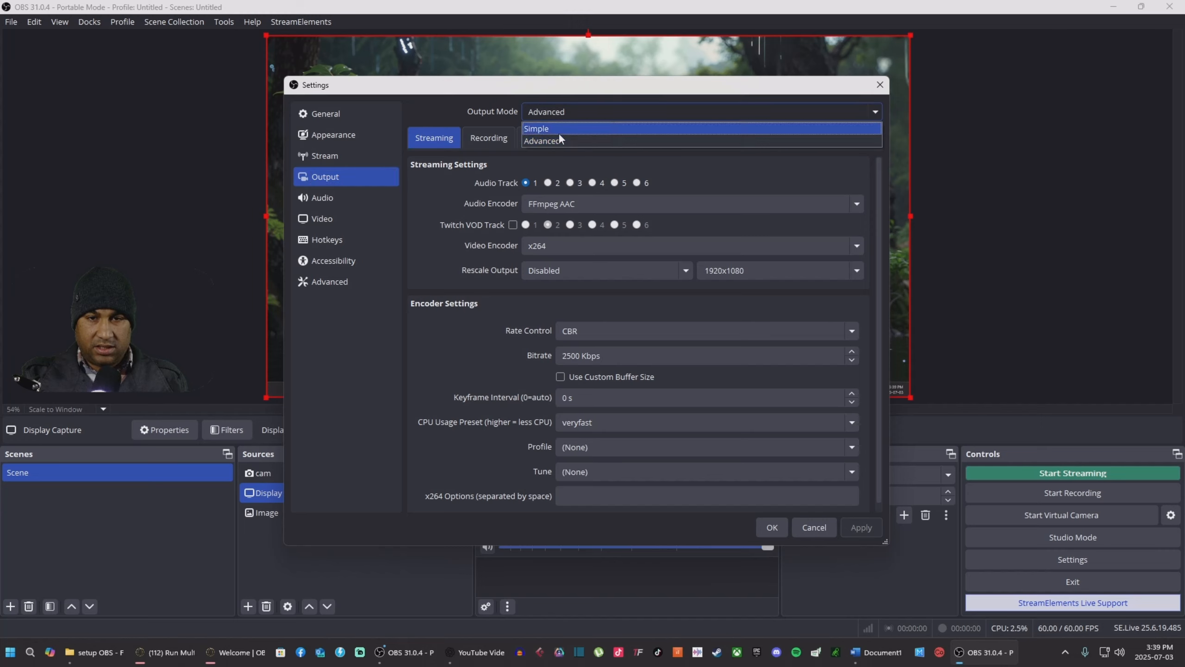
{"action": "left_click", "coordinate": [598, 111]}
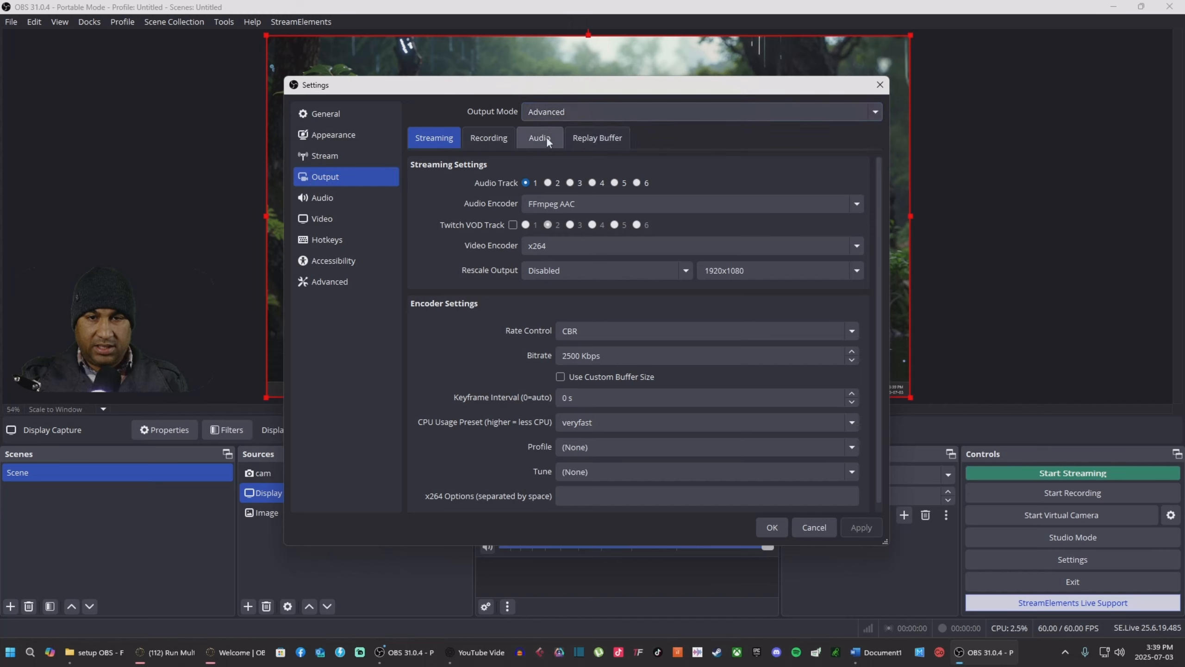
Step: Keep Matroska (.mkv) as the recording format, add audio track 5, and save the settings
{"action": "left_click", "coordinate": [490, 137]}
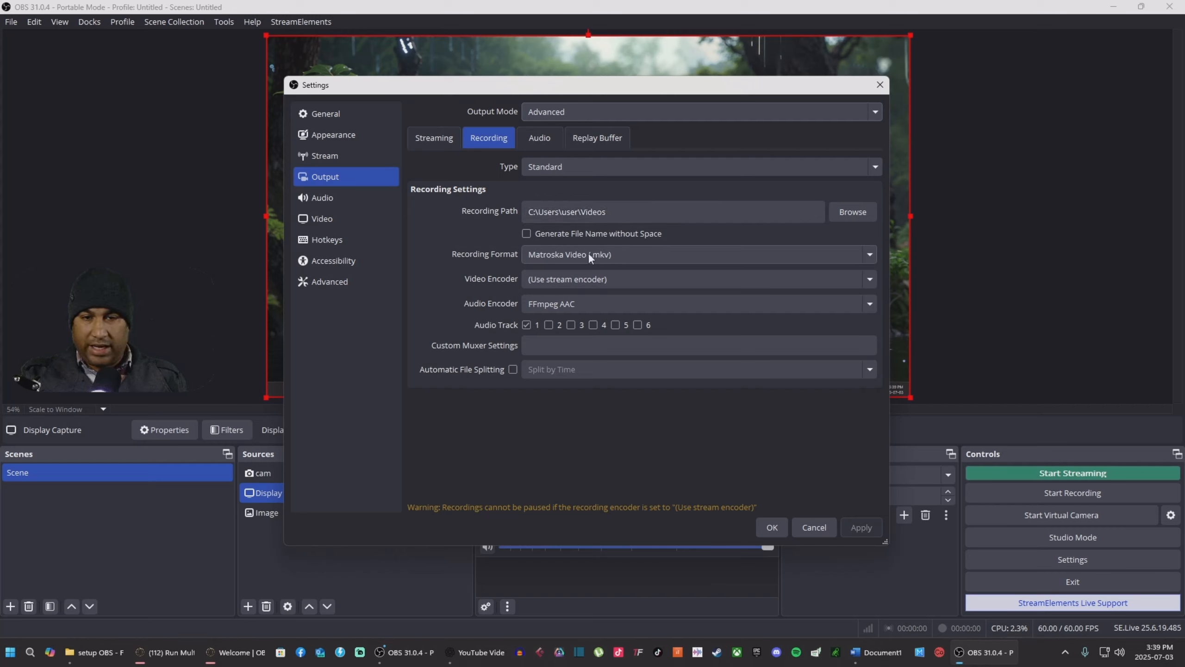
{"action": "left_click", "coordinate": [674, 252]}
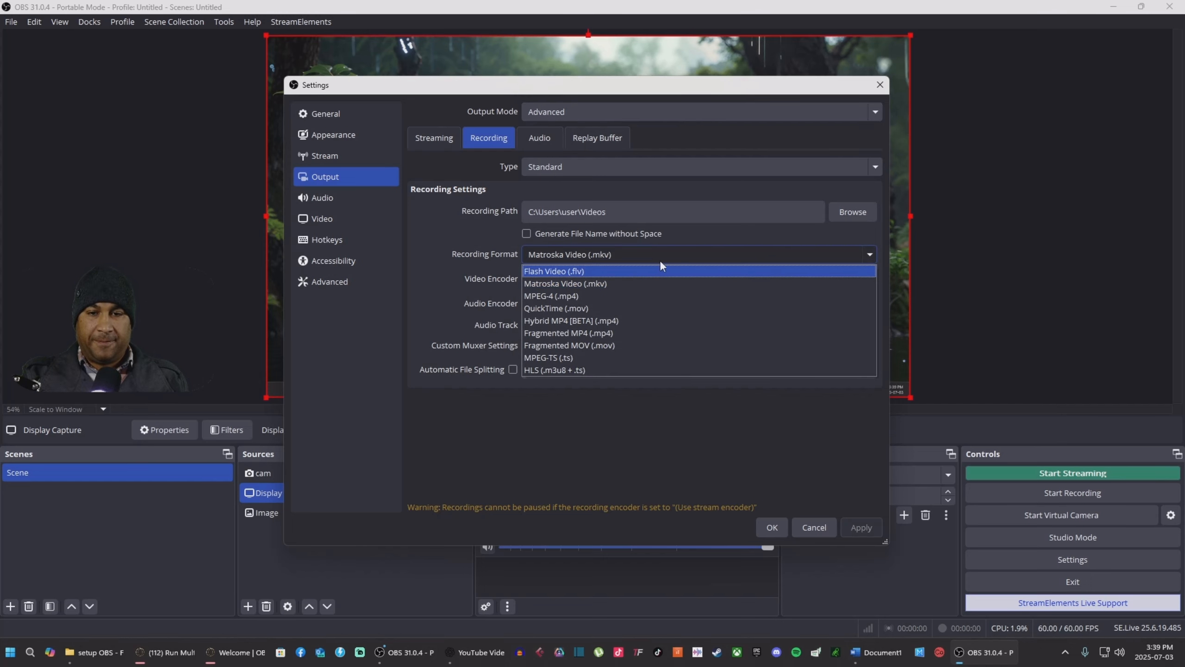
{"action": "left_click", "coordinate": [672, 261]}
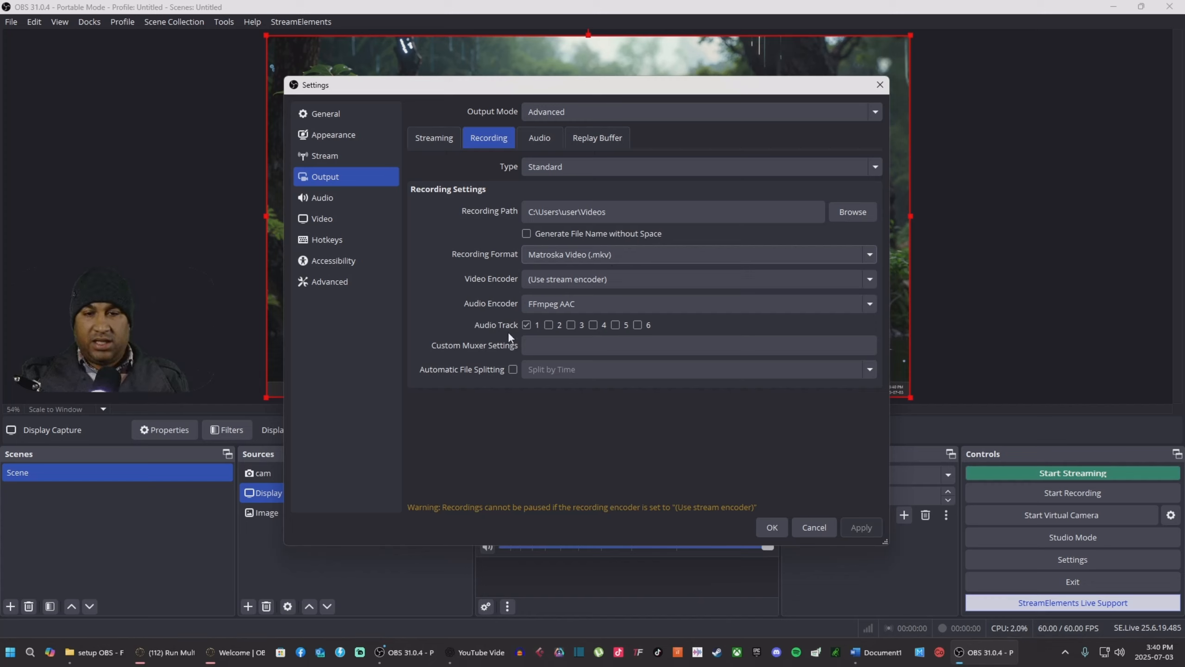
{"action": "left_click", "coordinate": [614, 324]}
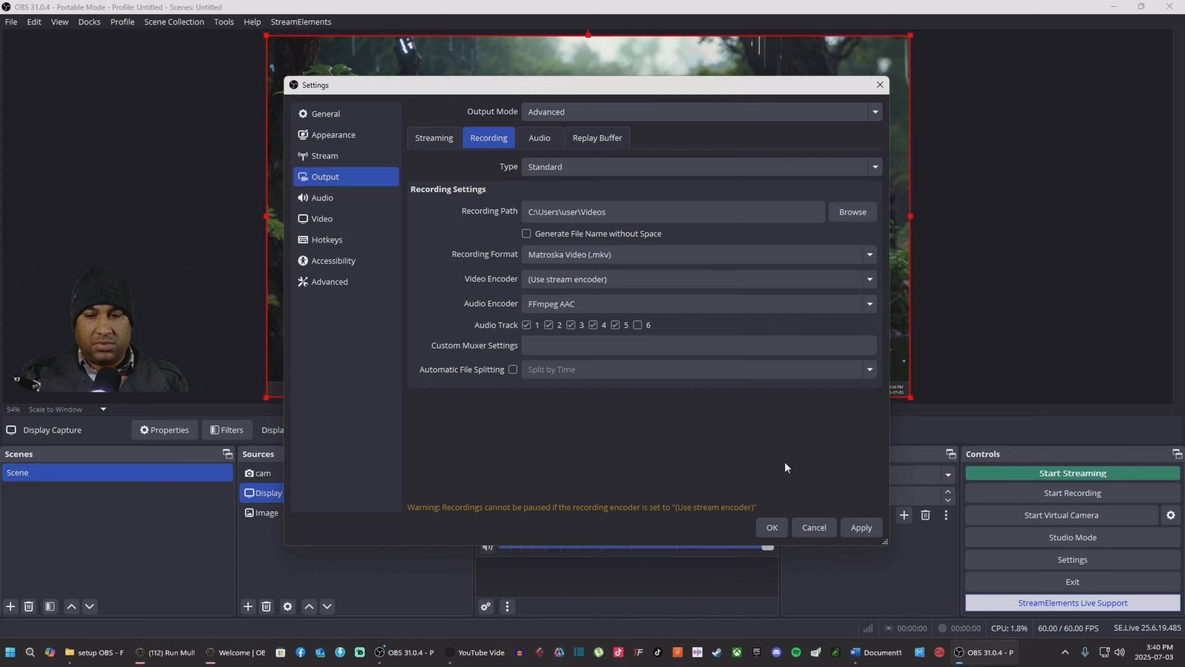
{"action": "left_click", "coordinate": [860, 526]}
{"action": "left_click", "coordinate": [771, 526]}
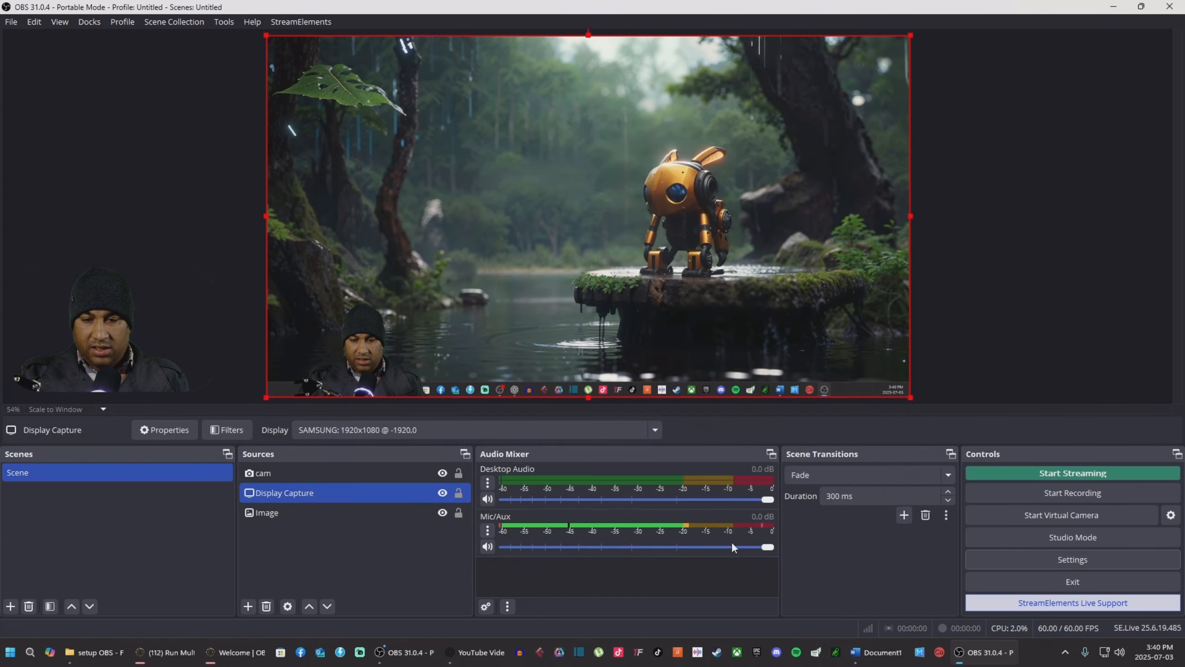
Step: Enable the Twitch VOD Track in the Output streaming settings
{"action": "left_click", "coordinate": [487, 531]}
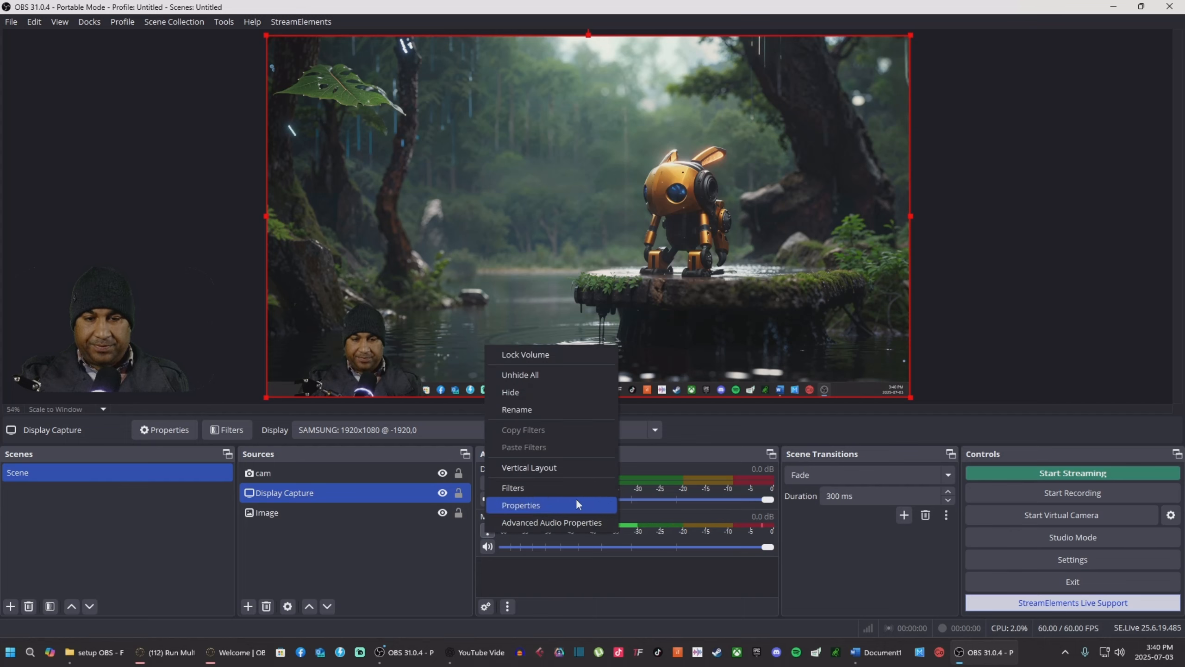
{"action": "left_click", "coordinate": [489, 536]}
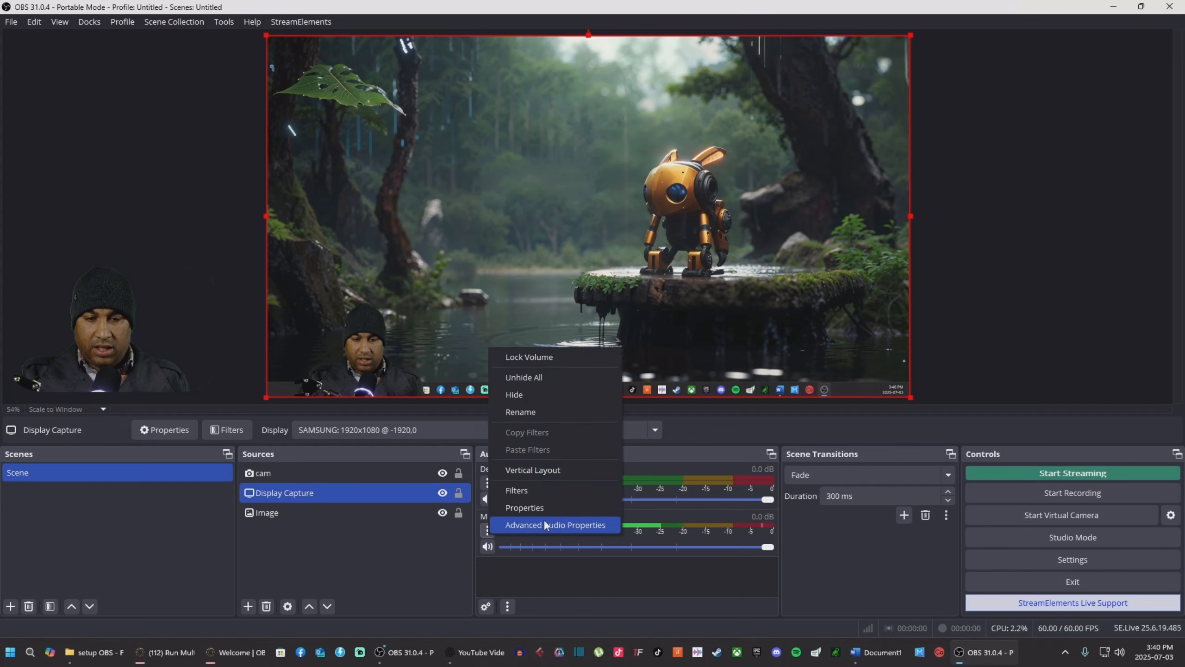
{"action": "left_click", "coordinate": [1050, 564]}
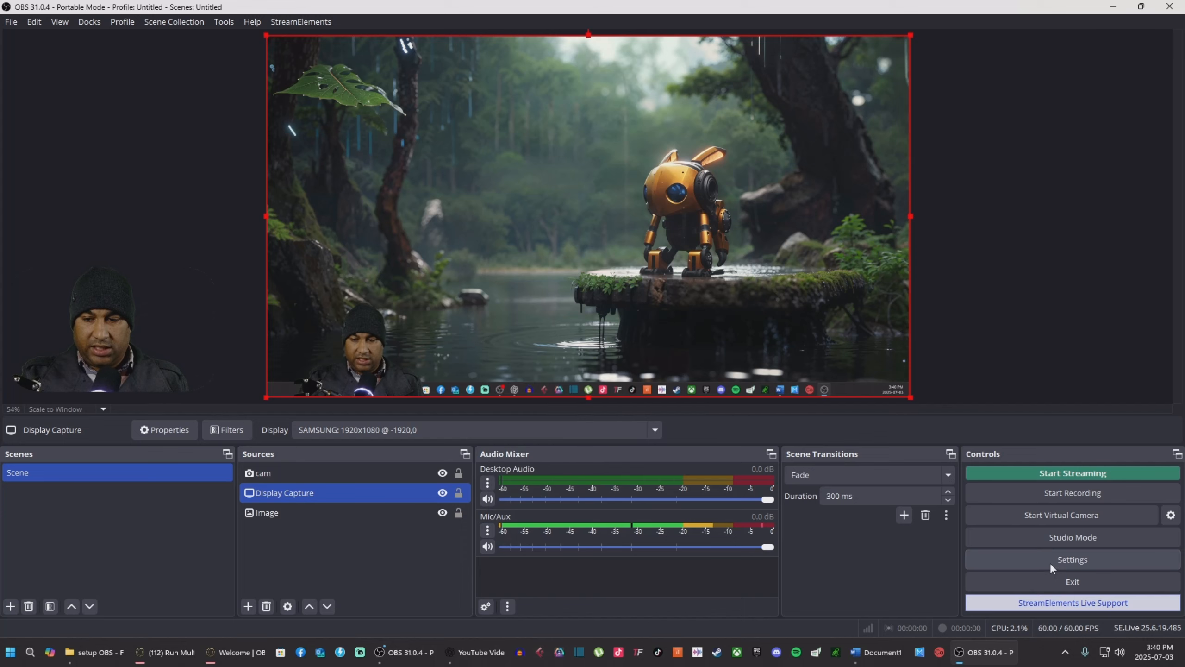
{"action": "left_click", "coordinate": [1050, 564]}
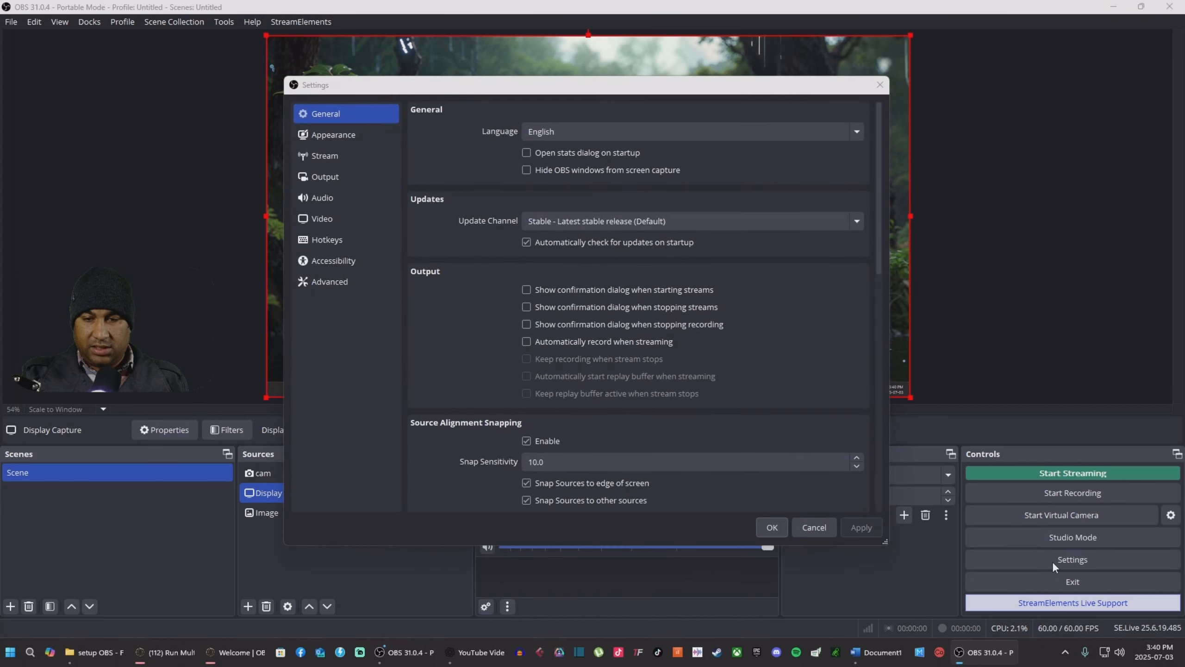
{"action": "left_click", "coordinate": [329, 177]}
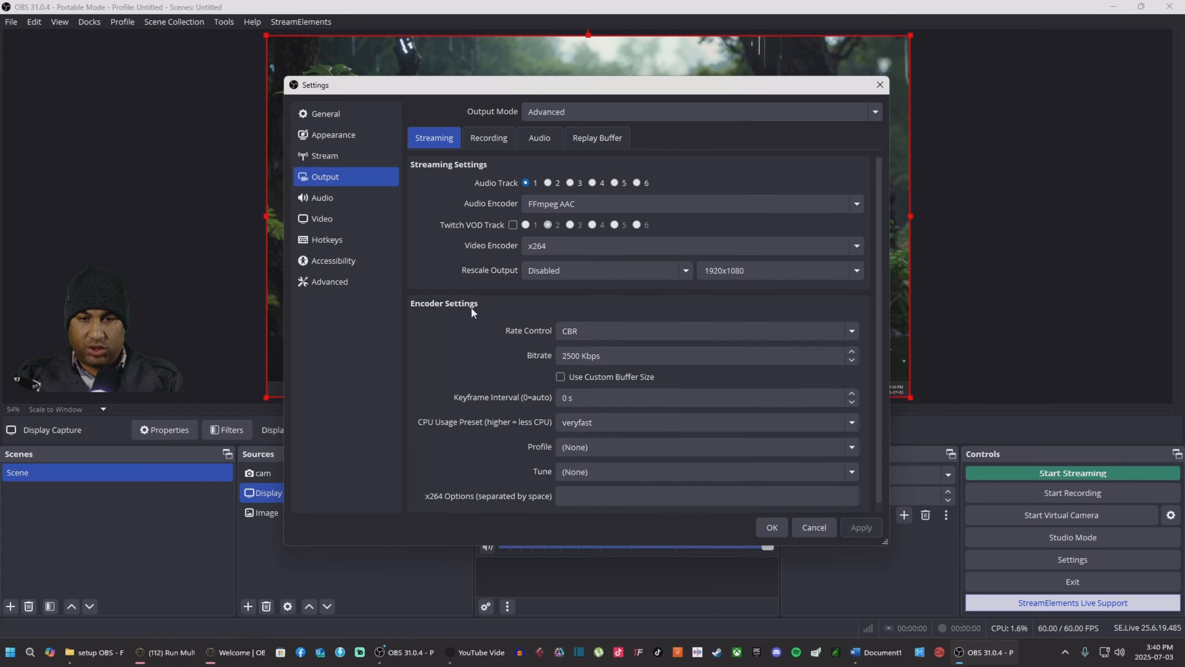
{"action": "left_click", "coordinate": [513, 225]}
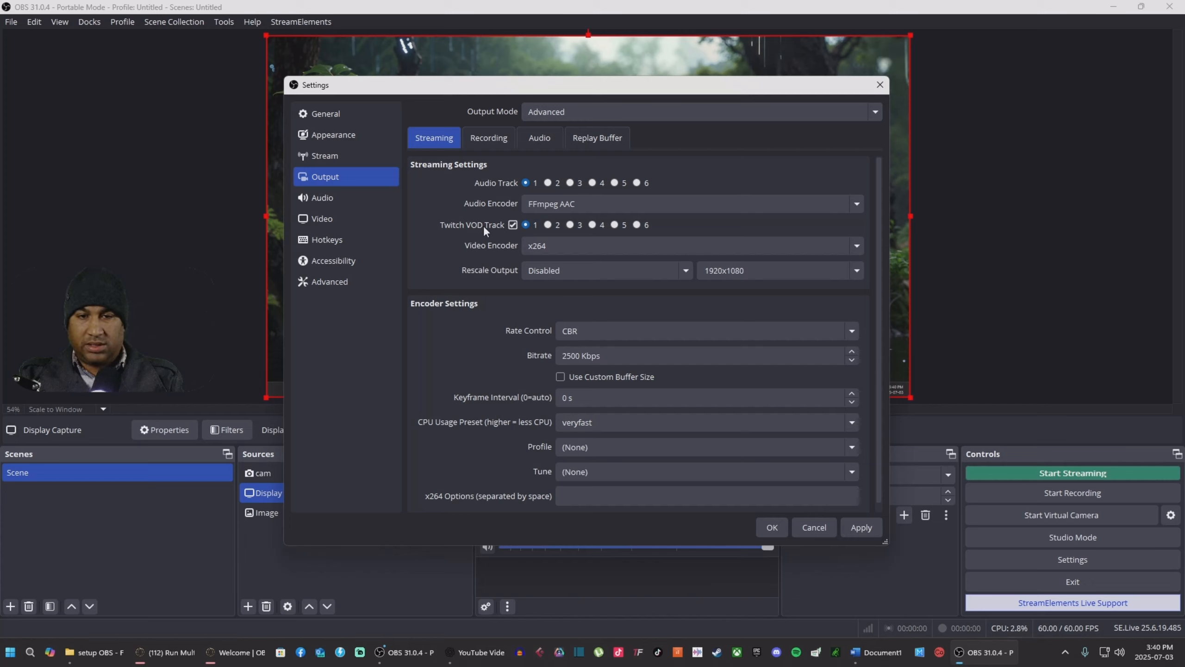
{"action": "left_click", "coordinate": [513, 224]}
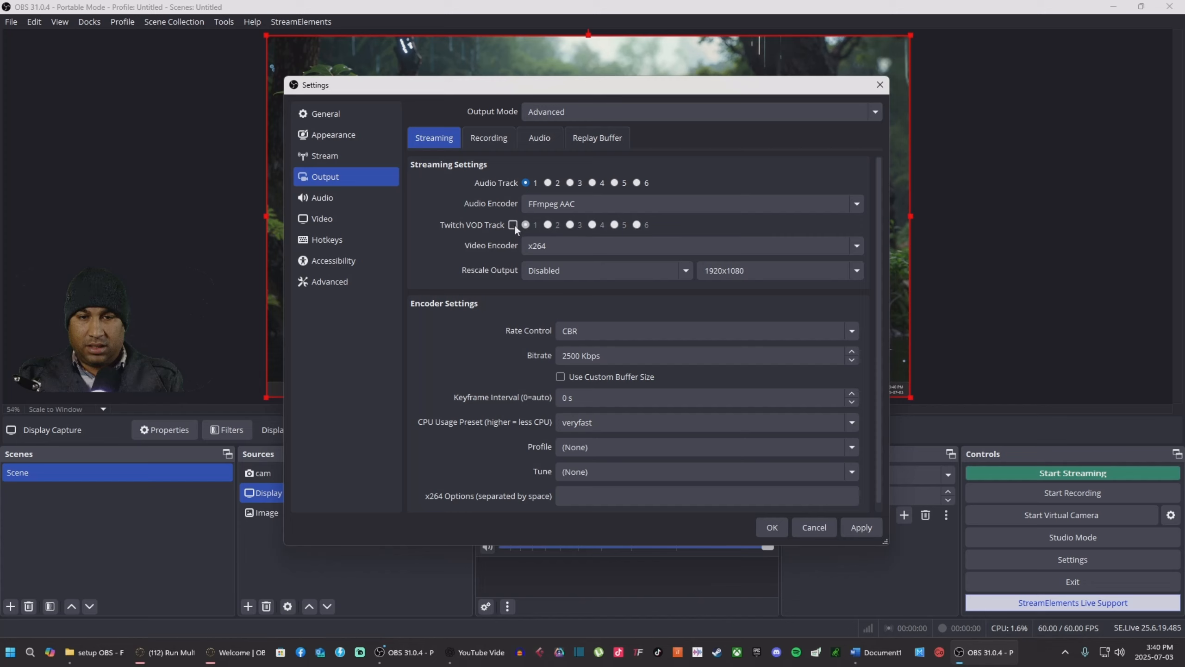
{"action": "left_click", "coordinate": [513, 225]}
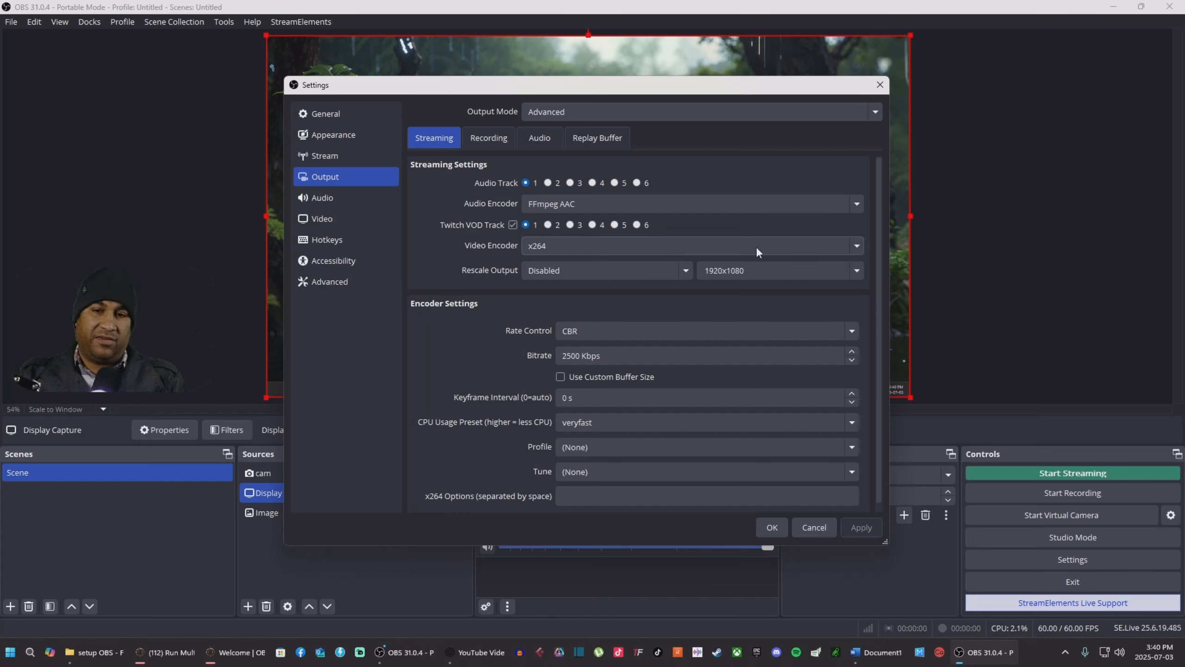
Step: Set the video encoder to NVIDIA NVENC H.264 for both streaming and recording
{"action": "left_click", "coordinate": [798, 247]}
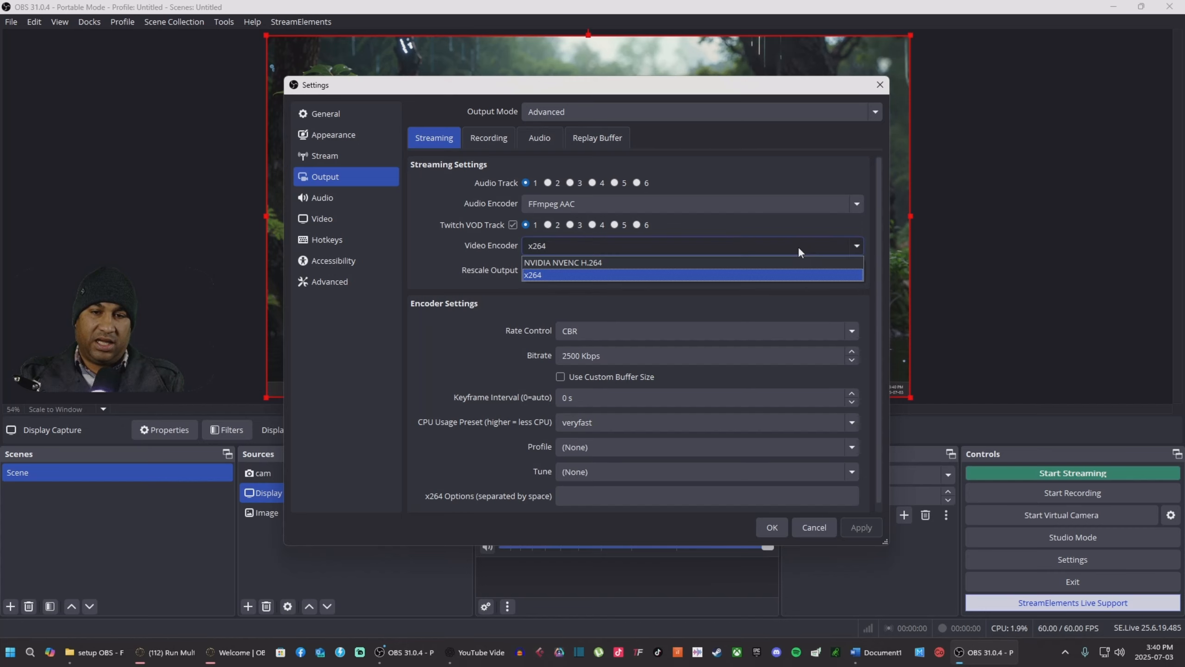
{"action": "left_click", "coordinate": [602, 261]}
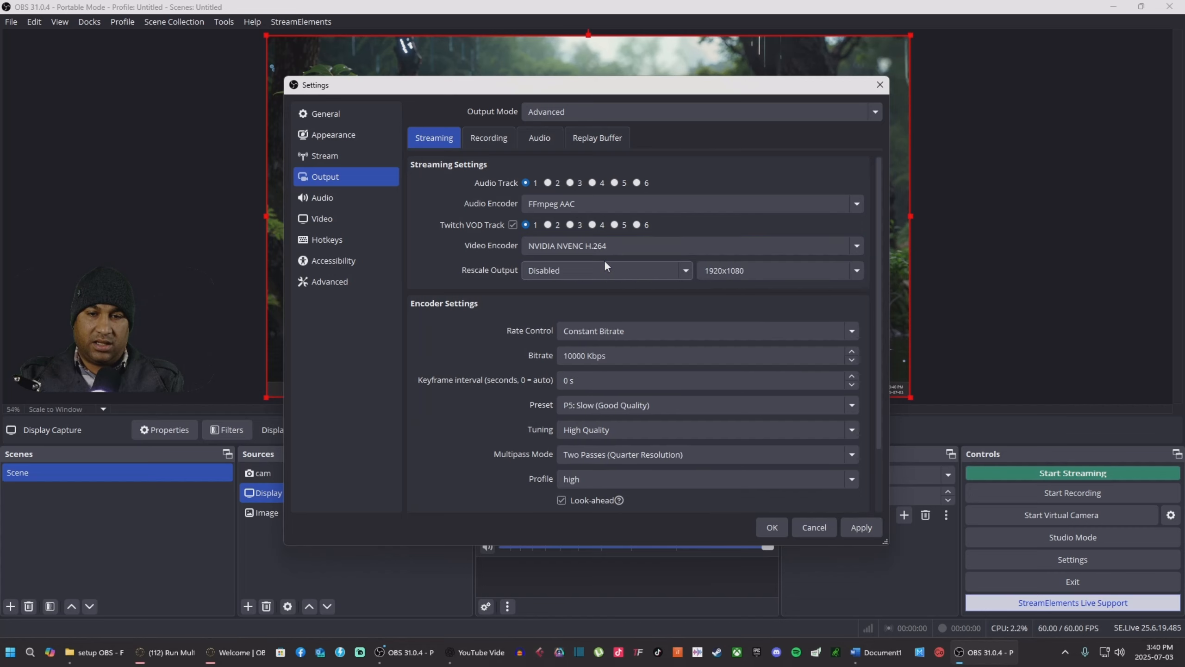
{"action": "left_click", "coordinate": [483, 137]}
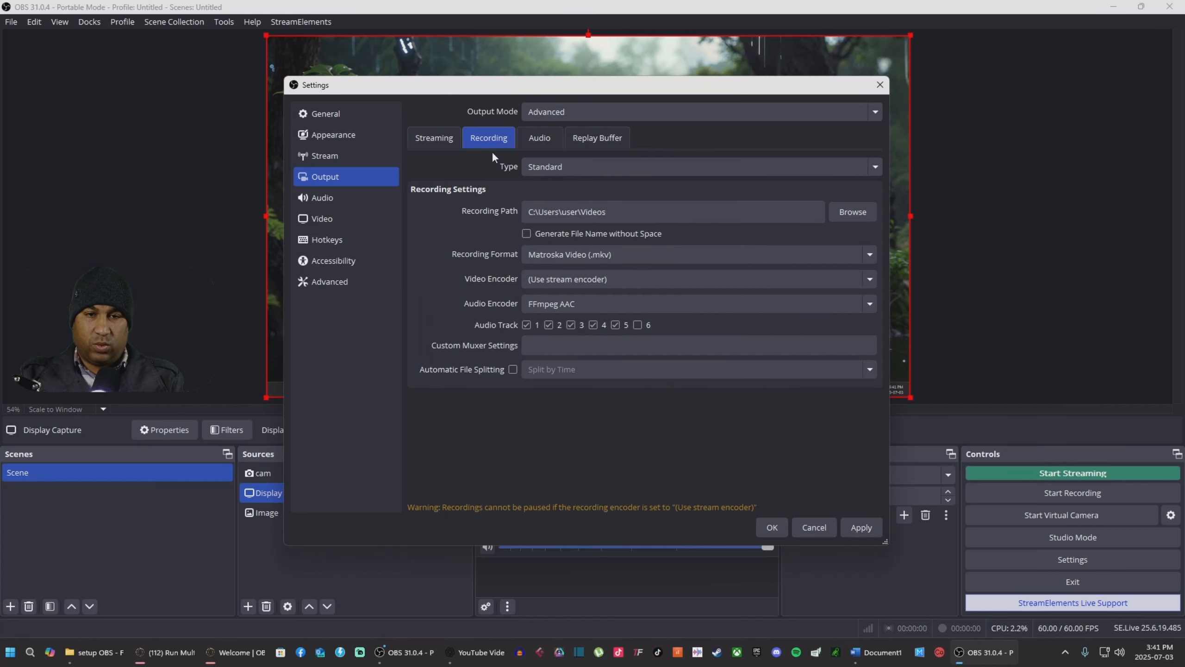
{"action": "left_click", "coordinate": [556, 278]}
{"action": "left_click", "coordinate": [562, 321]}
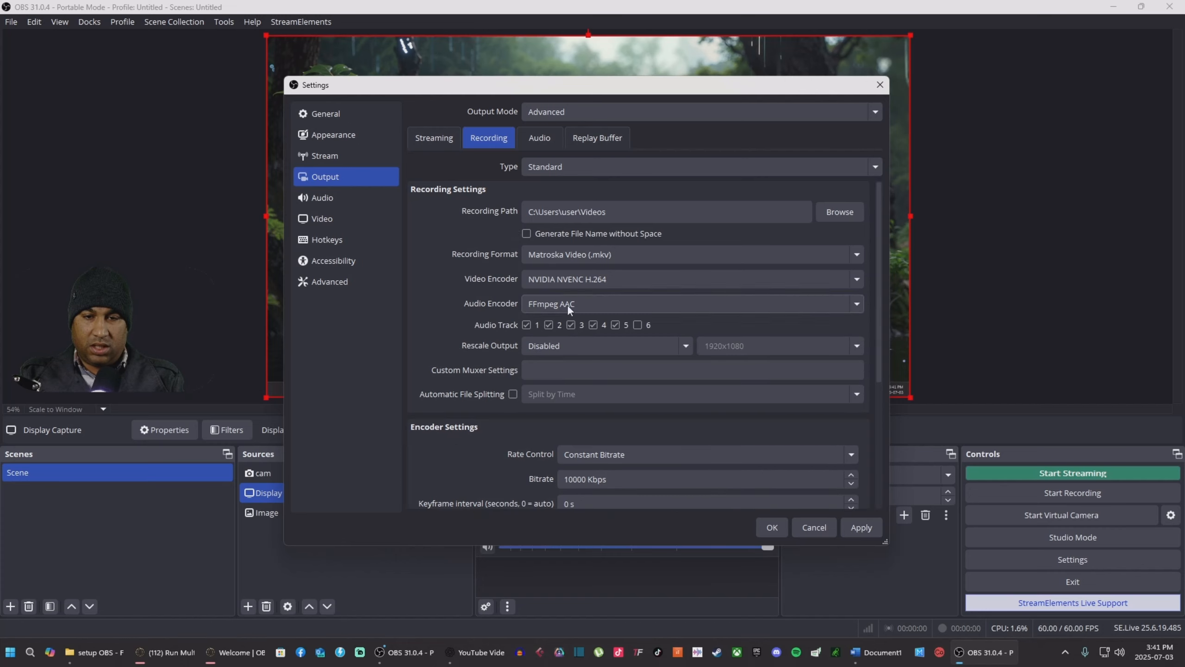
{"action": "scroll", "coordinate": [485, 268], "scroll_direction": "down", "scroll_amount": 2}
{"action": "scroll", "coordinate": [469, 287], "scroll_direction": "up", "scroll_amount": 2}
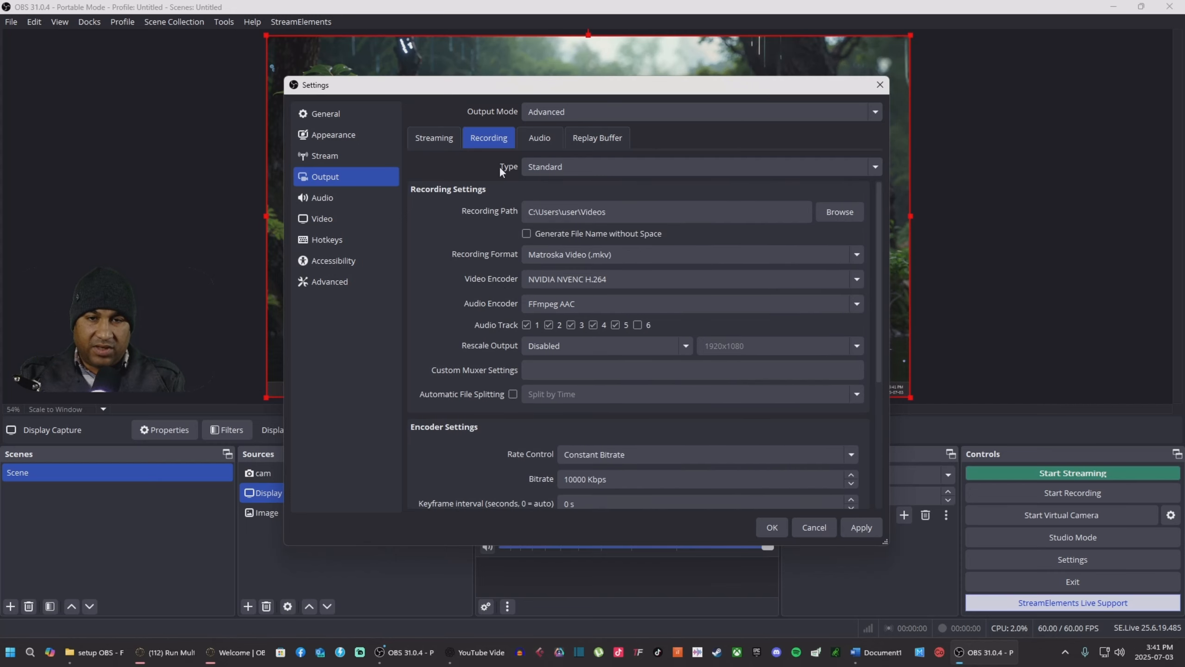
{"action": "left_click", "coordinate": [530, 137]}
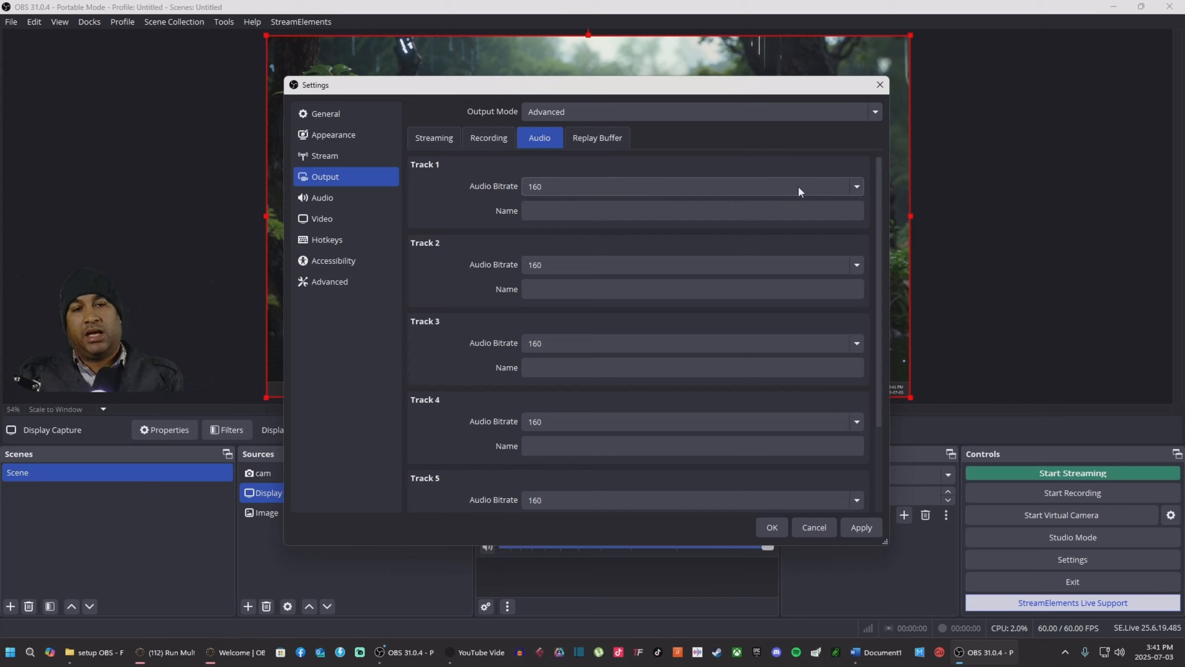
Step: Give Track 1 a 320 bitrate and name it 'stream'
{"action": "left_click", "coordinate": [843, 185]}
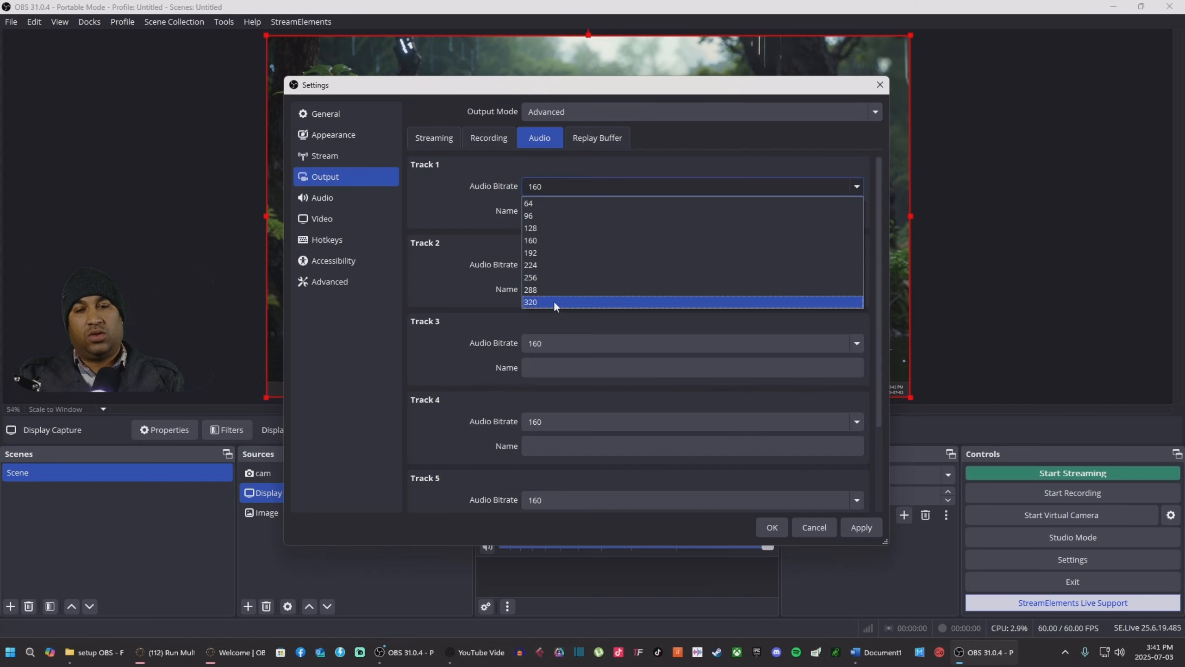
{"action": "left_click", "coordinate": [553, 301]}
{"action": "left_click", "coordinate": [561, 214]}
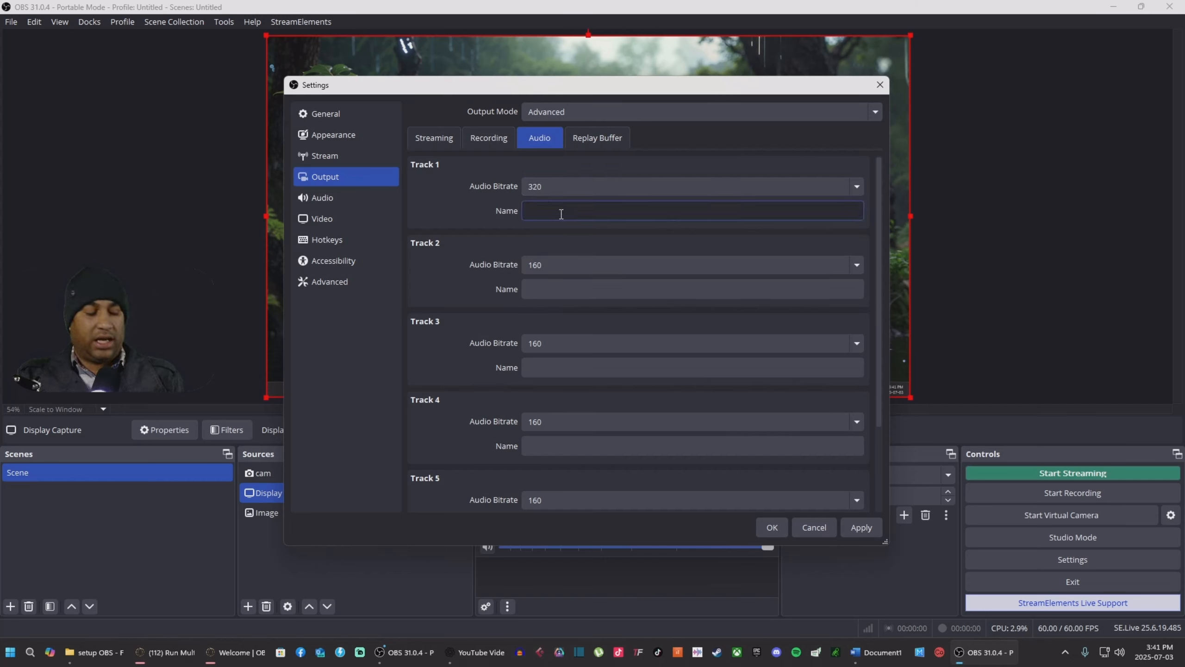
{"action": "type", "text": "streas"}
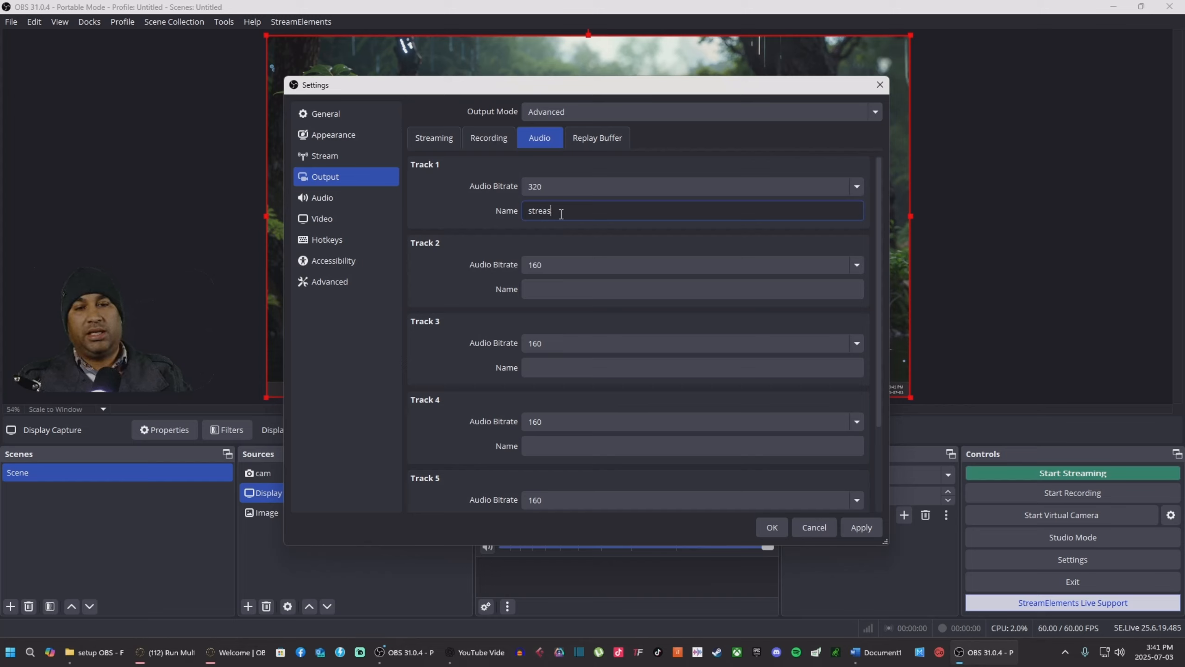
{"action": "key", "text": "BackSpace"}
{"action": "type", "text": "m"}
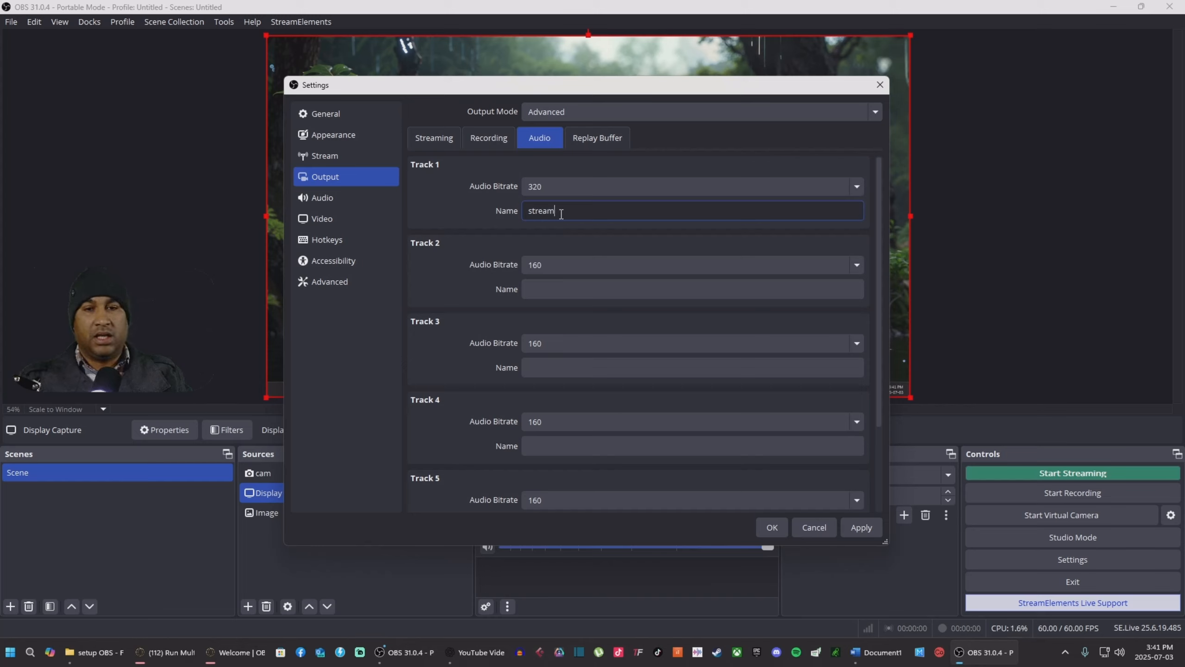
Step: Give Track 2 a 320 bitrate and name it 'desktop audio'
{"action": "left_click", "coordinate": [782, 265]}
{"action": "left_click", "coordinate": [560, 381]}
{"action": "left_click", "coordinate": [560, 289]}
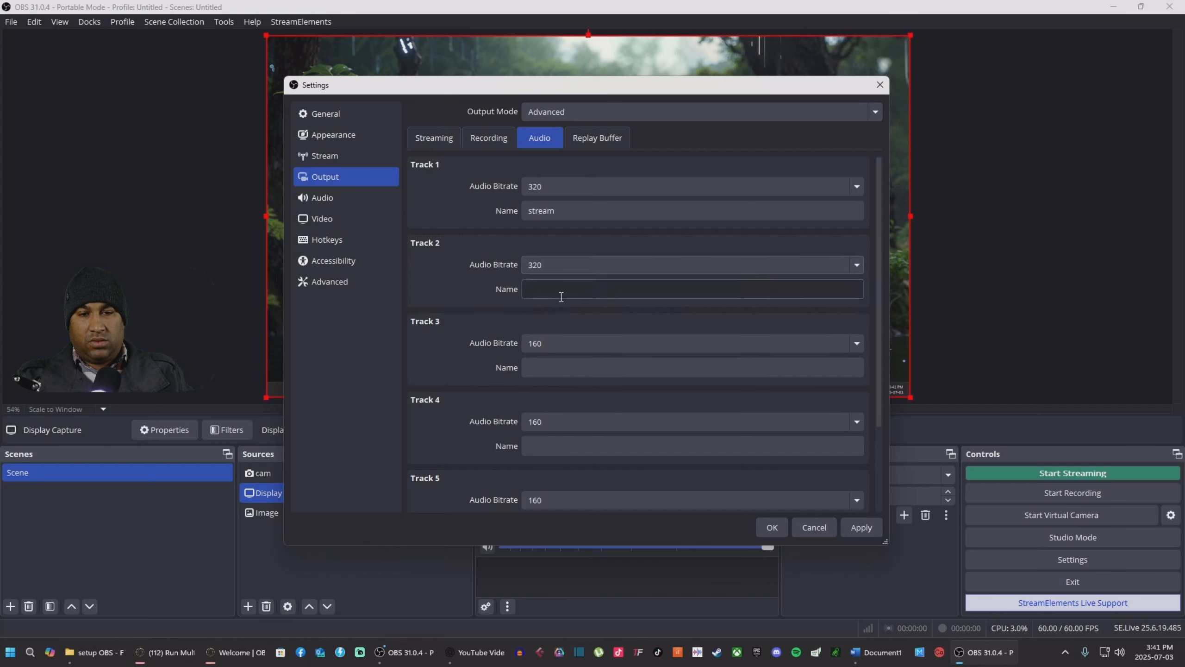
{"action": "type", "text": "des"}
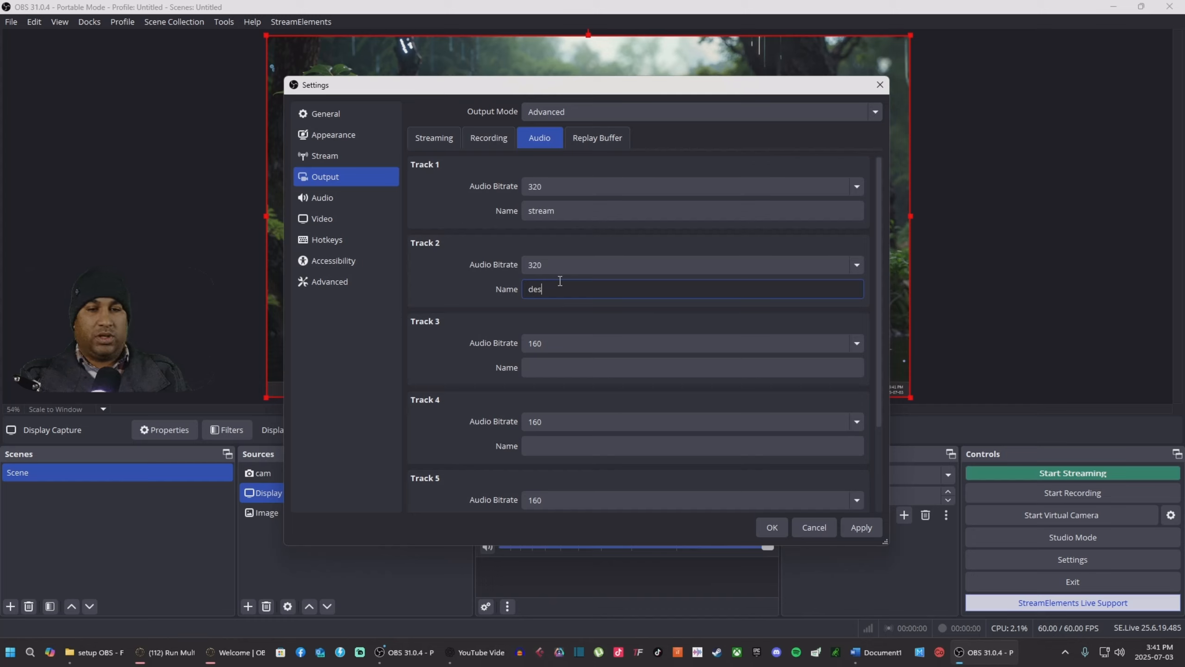
{"action": "type", "text": "kt"}
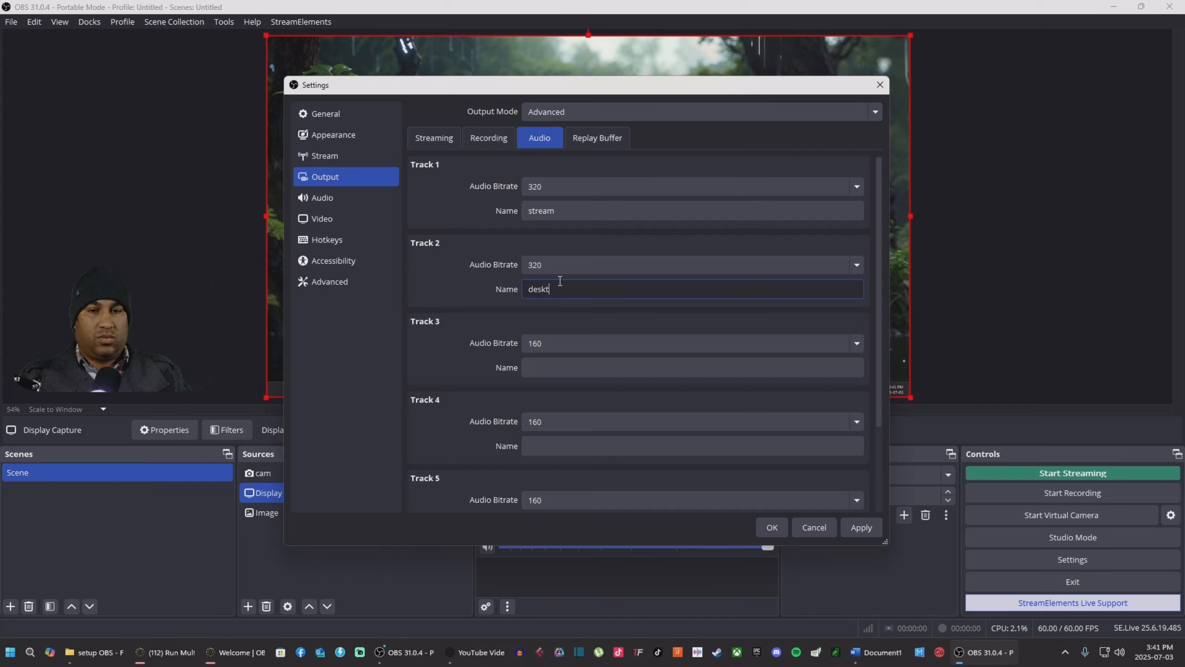
{"action": "type", "text": "op audop"}
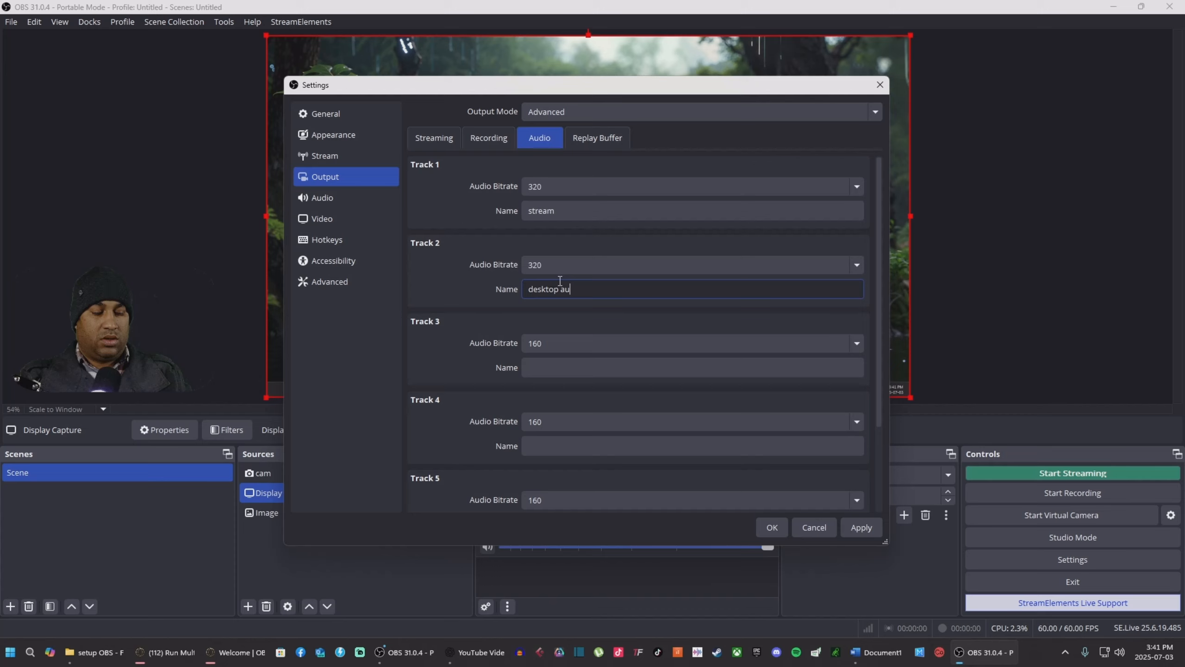
{"action": "key", "text": "BackSpace"}
{"action": "key", "text": "BackSpace"}
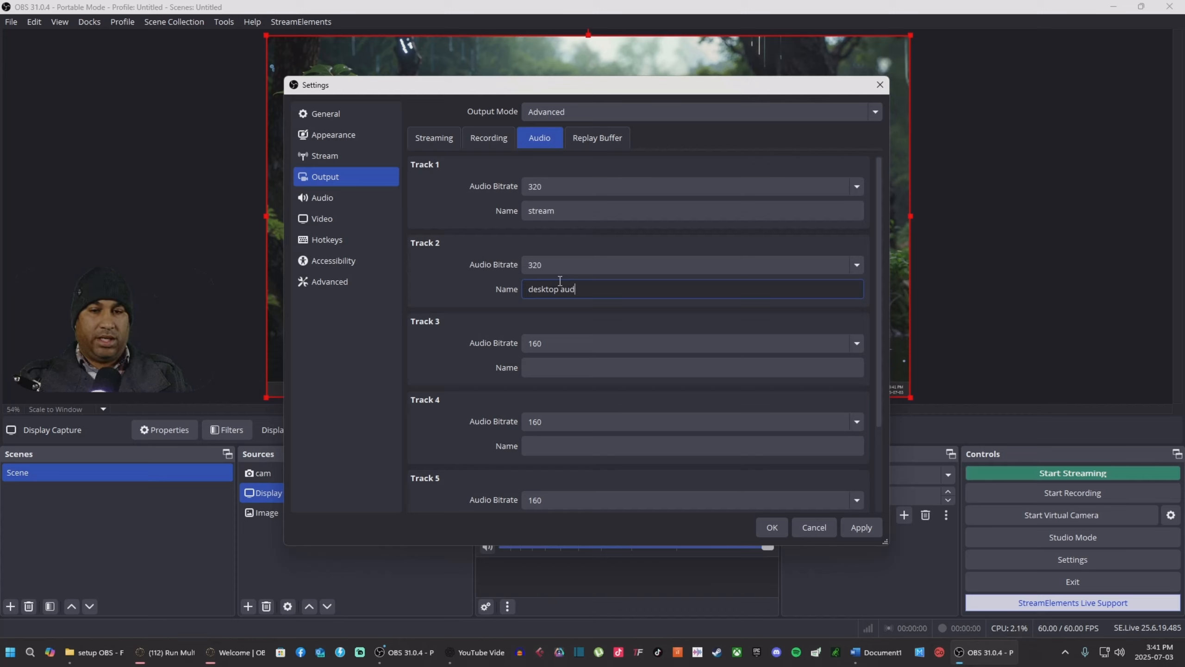
{"action": "type", "text": "io"}
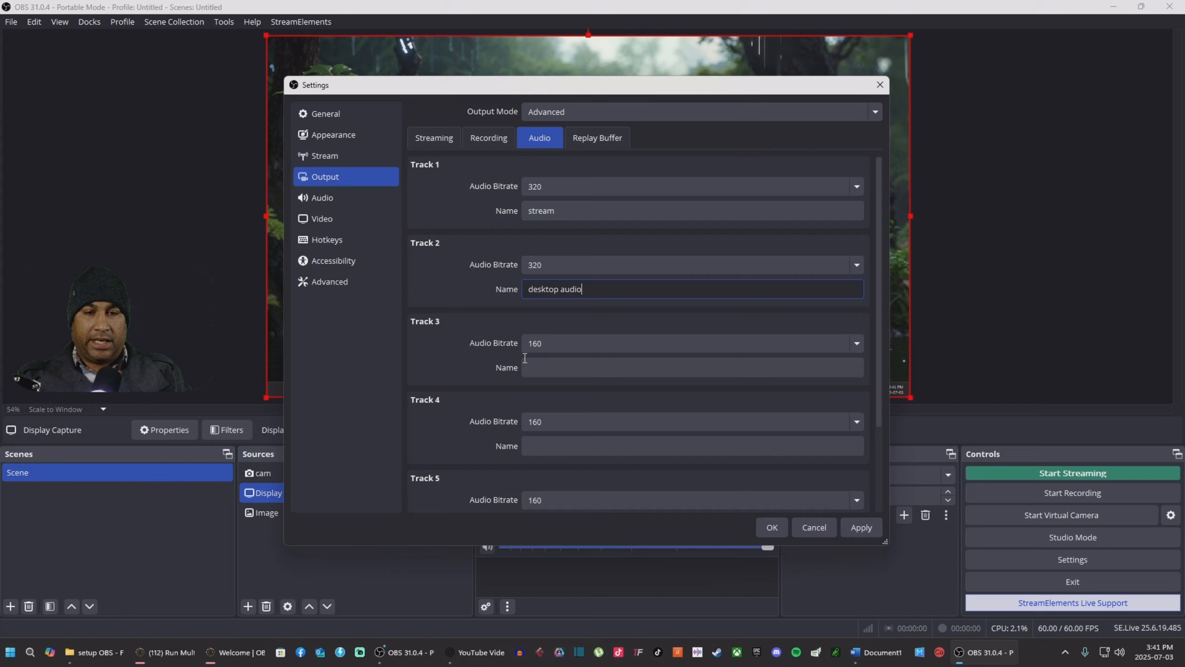
{"action": "left_click", "coordinate": [422, 355]}
Step: Give Track 3 a 320 bitrate named 'mic', then save and close Settings
{"action": "left_click", "coordinate": [546, 346]}
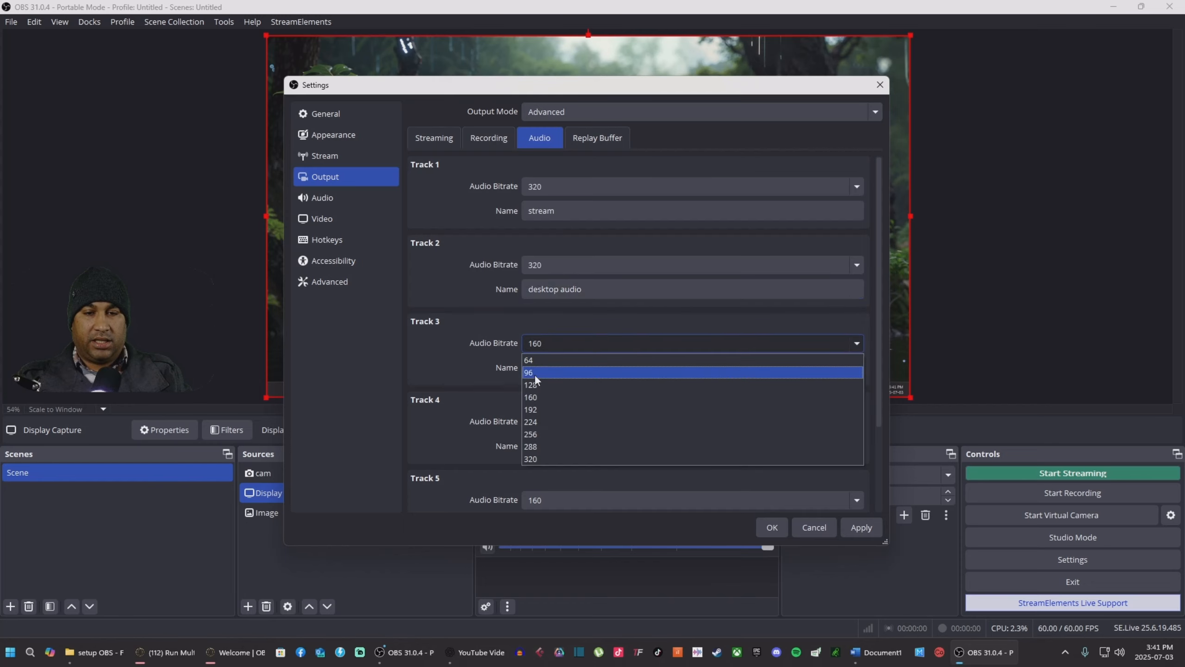
{"action": "left_click", "coordinate": [526, 458]}
{"action": "left_click", "coordinate": [566, 372]}
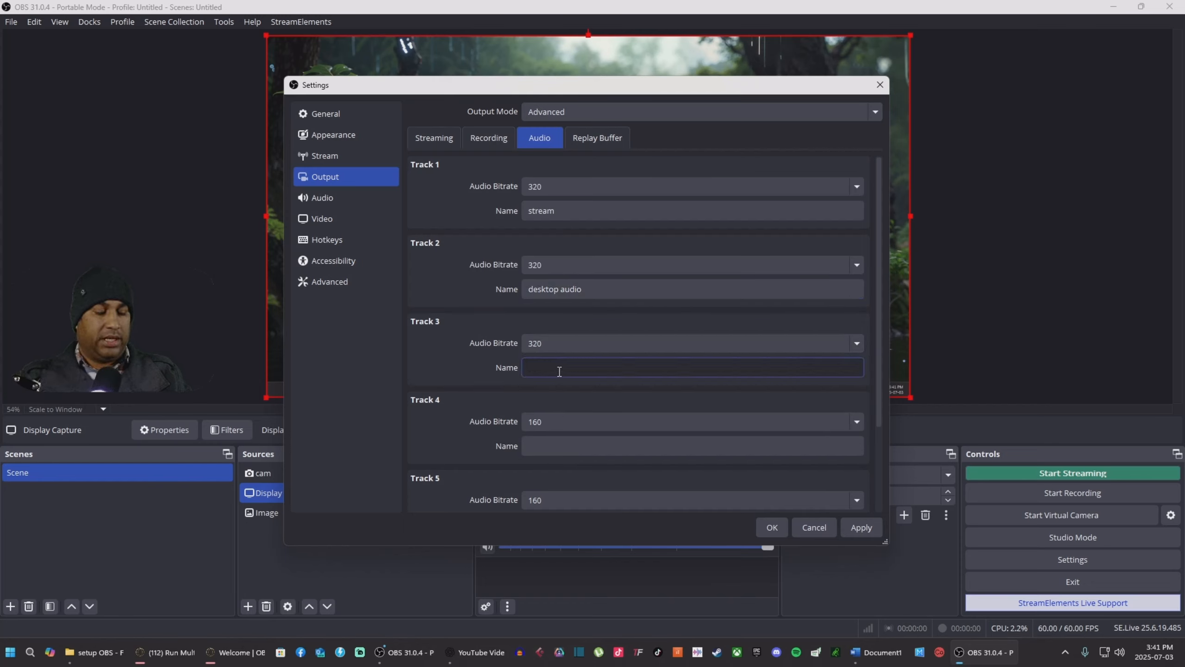
{"action": "type", "text": "mic"}
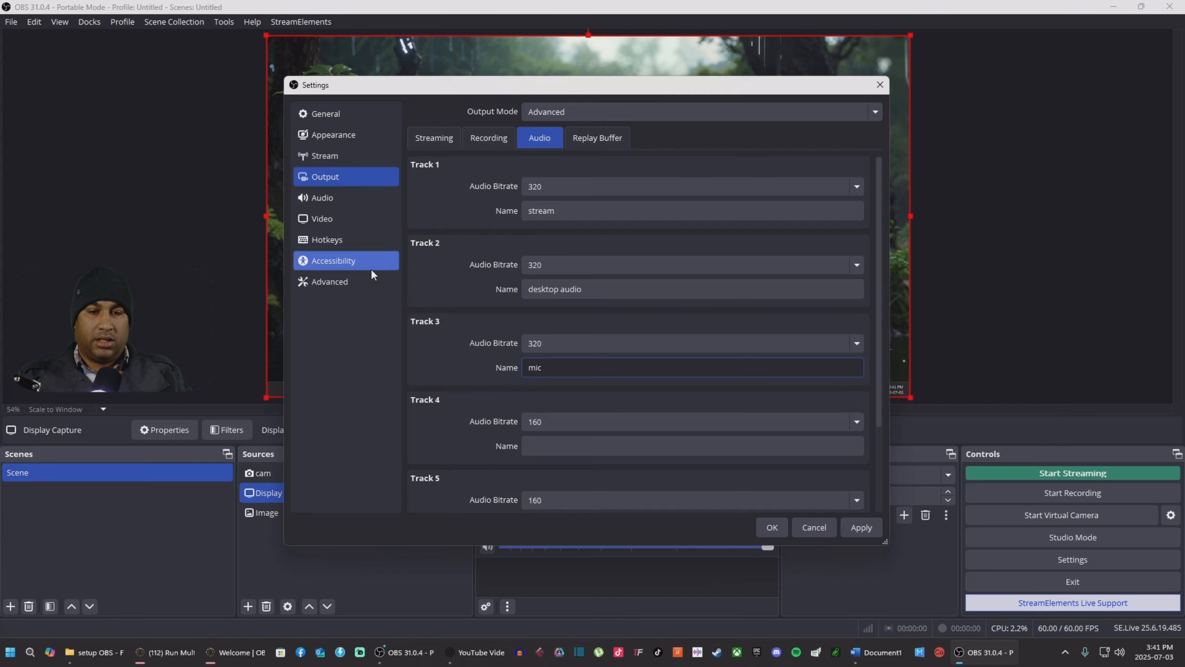
{"action": "left_click", "coordinate": [466, 354]}
{"action": "left_click", "coordinate": [862, 527]}
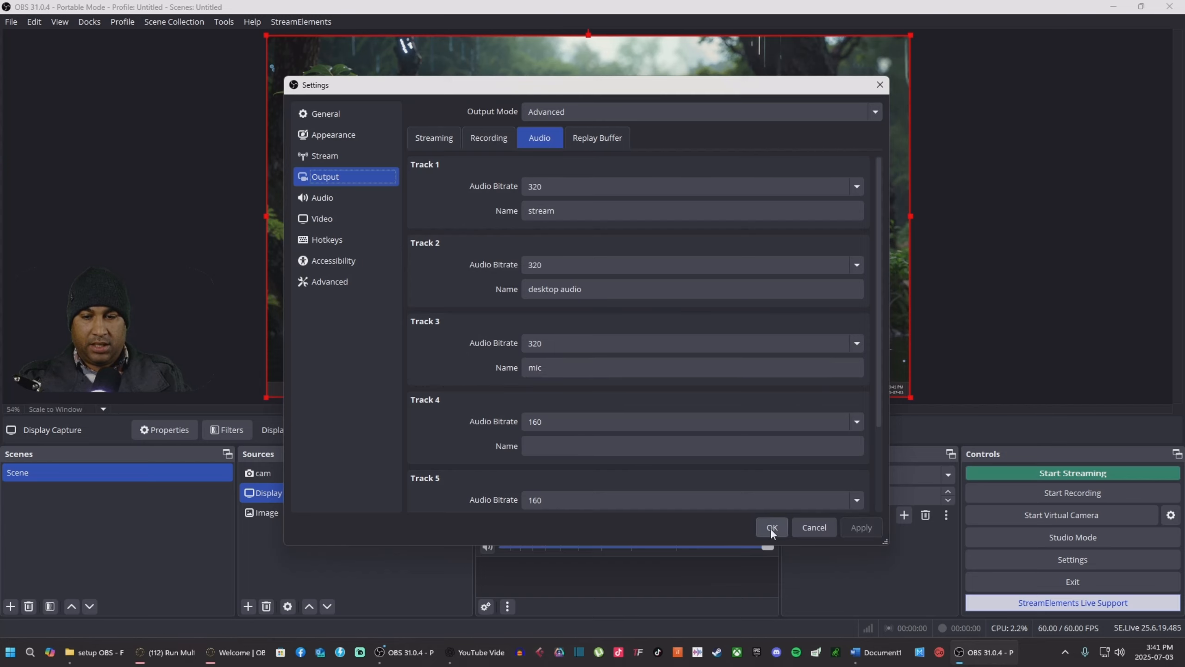
{"action": "left_click", "coordinate": [771, 527]}
{"action": "left_click", "coordinate": [1043, 558]}
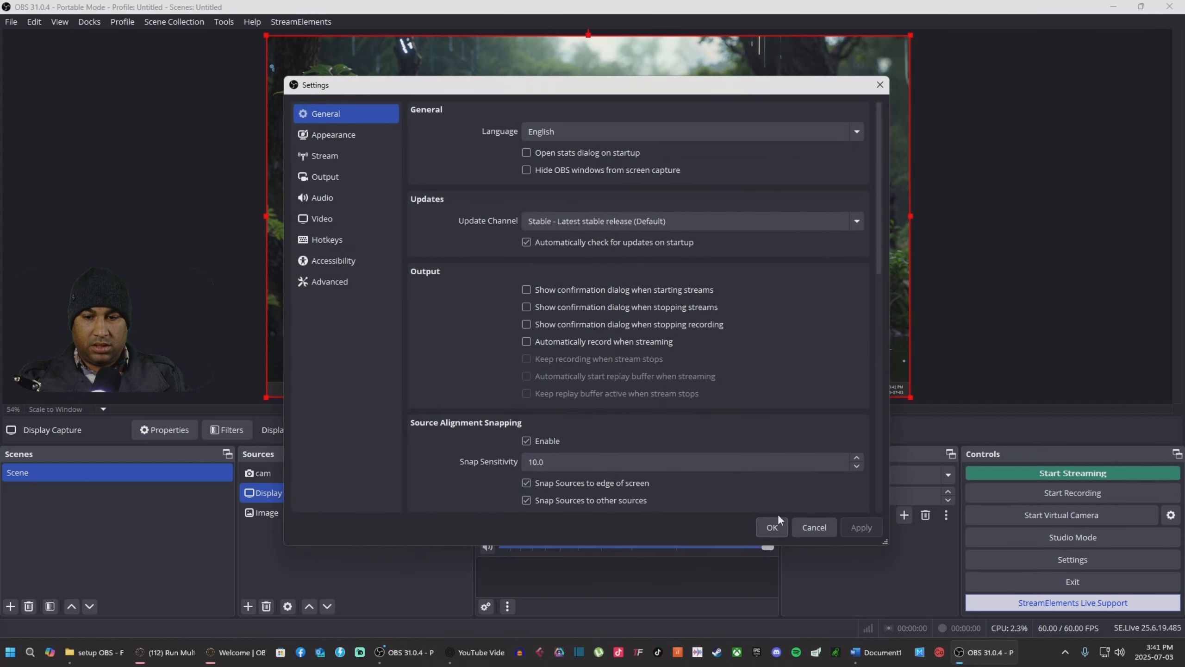
{"action": "left_click", "coordinate": [778, 524]}
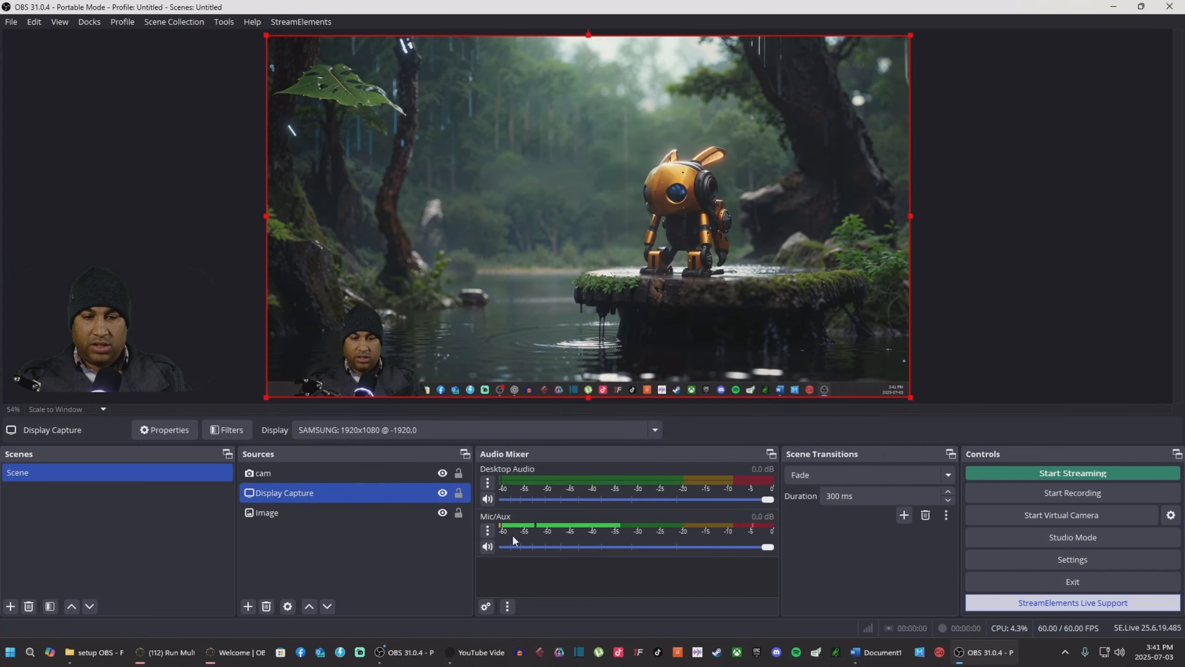
Step: Open Advanced Audio Properties from the Mic/Aux menu in the Audio Mixer
{"action": "left_click", "coordinate": [487, 531]}
{"action": "left_click", "coordinate": [561, 520]}
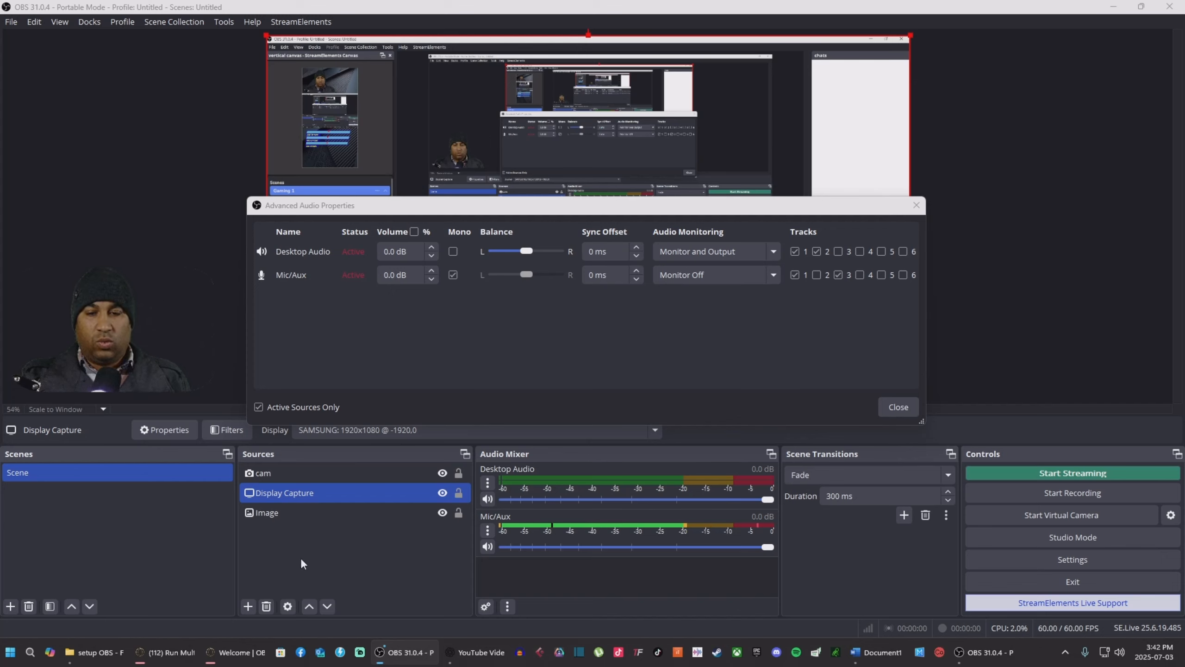
Step: Close Advanced Audio Properties and open the recordings folder with File > Show Recordings
{"action": "left_click", "coordinate": [487, 530]}
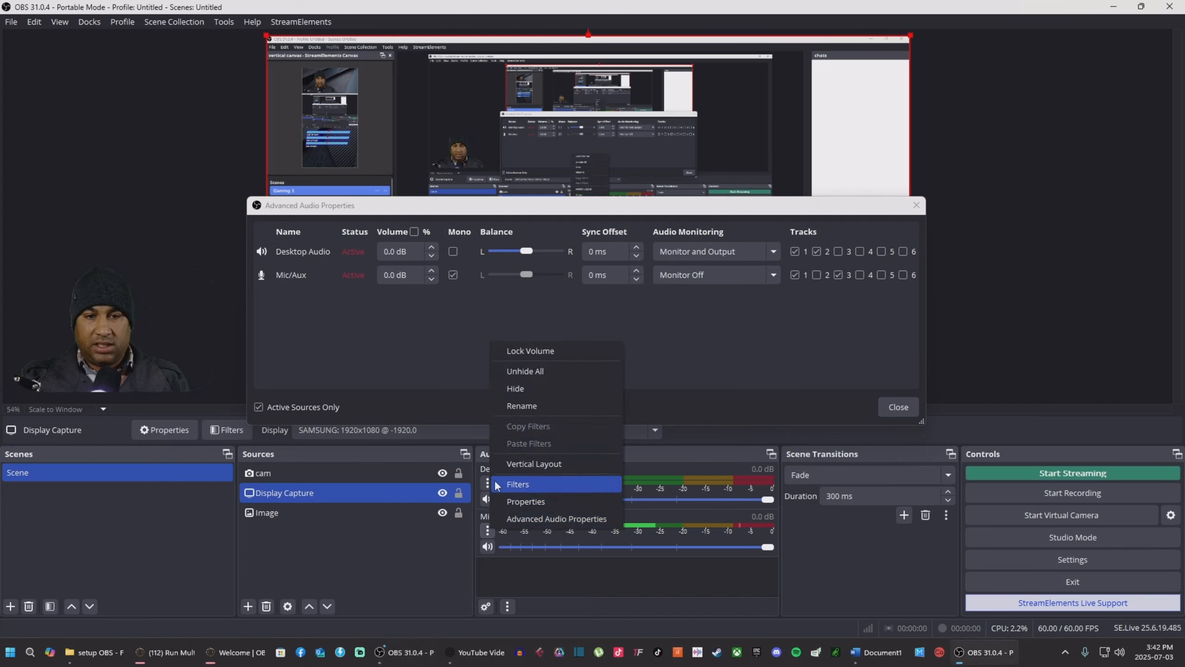
{"action": "left_click", "coordinate": [361, 556]}
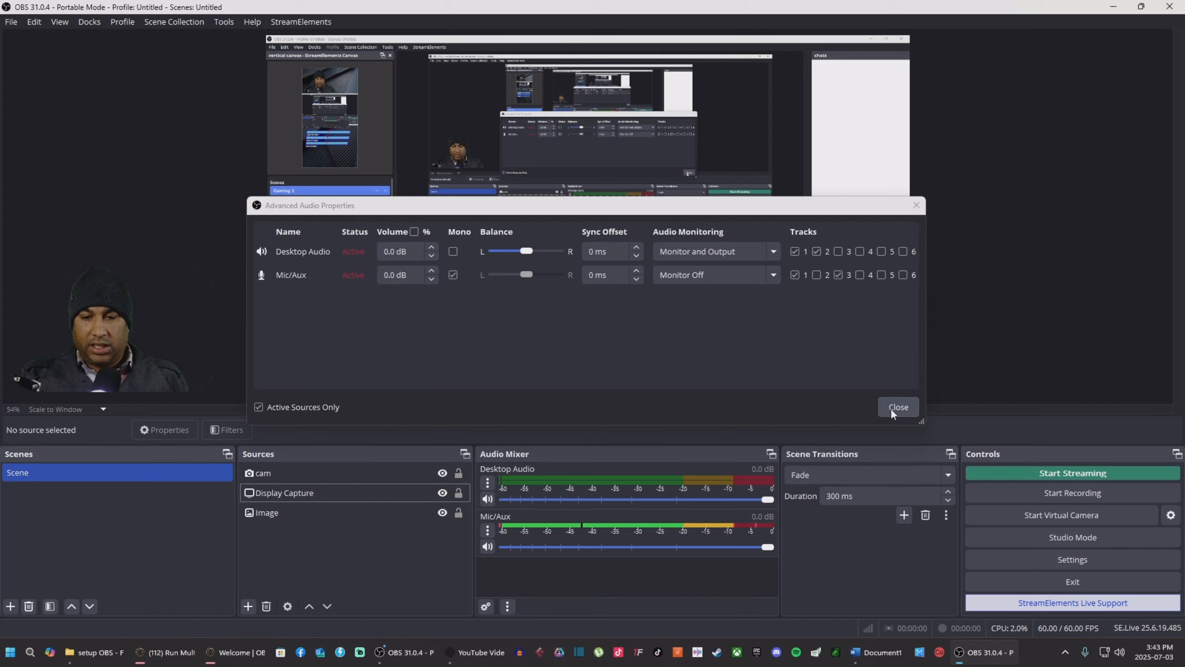
{"action": "left_click", "coordinate": [907, 409]}
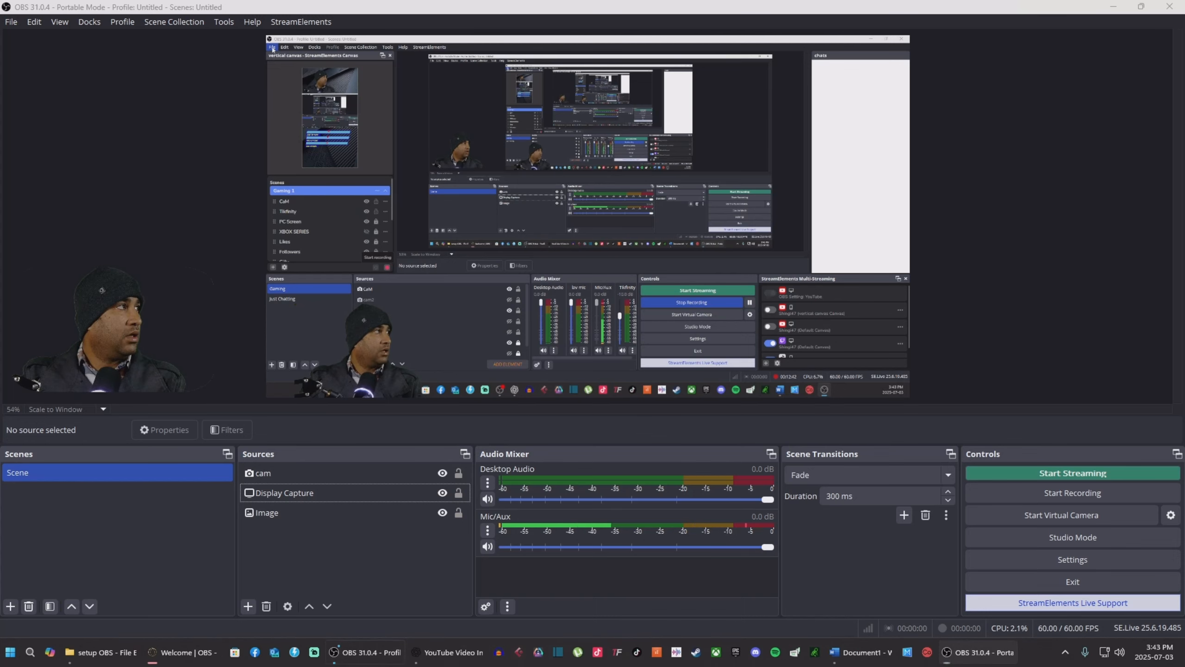
{"action": "left_click", "coordinate": [273, 48]}
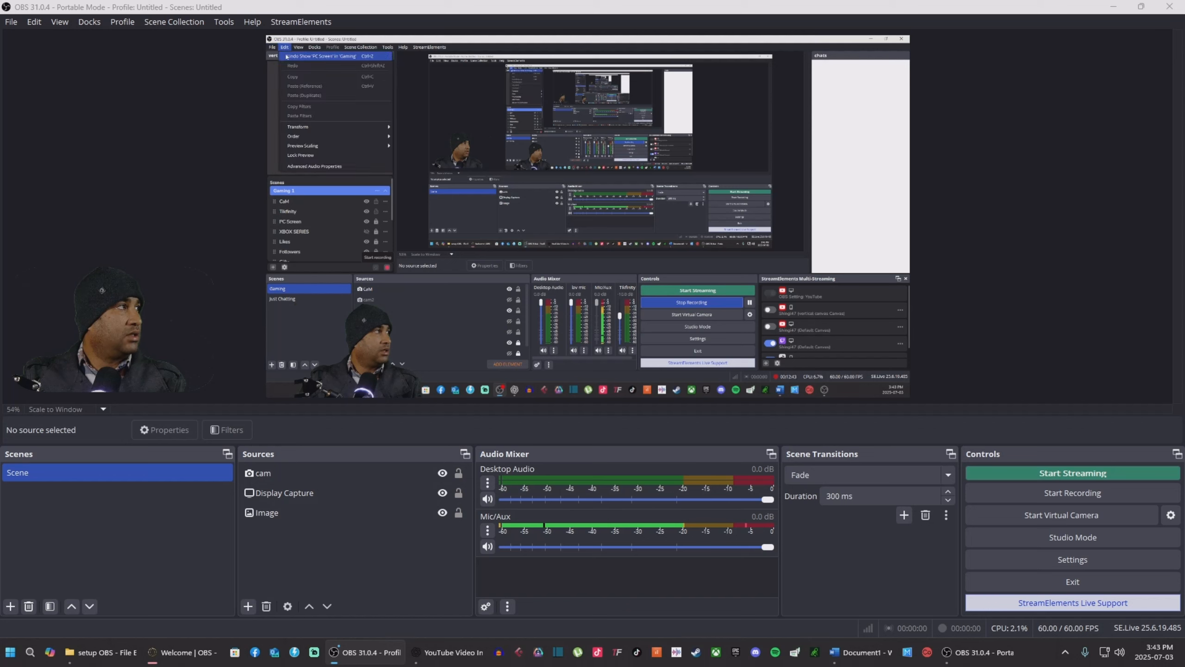
{"action": "left_click", "coordinate": [286, 56]}
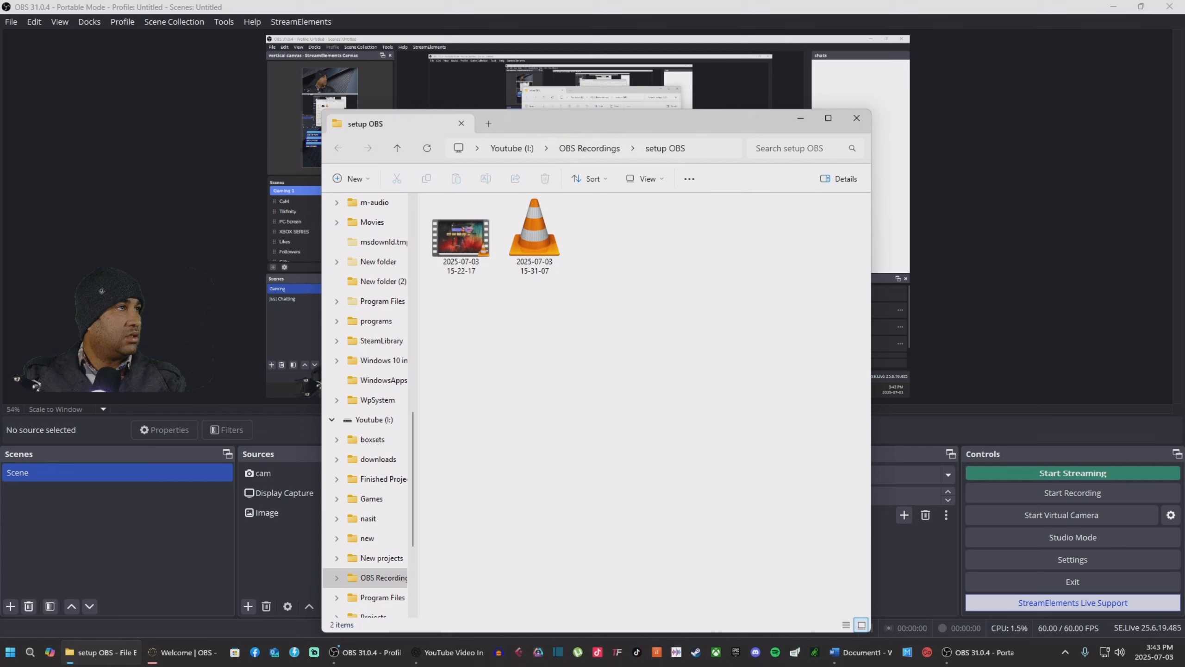
{"action": "left_click", "coordinate": [471, 247]}
{"action": "double_click", "coordinate": [470, 247]}
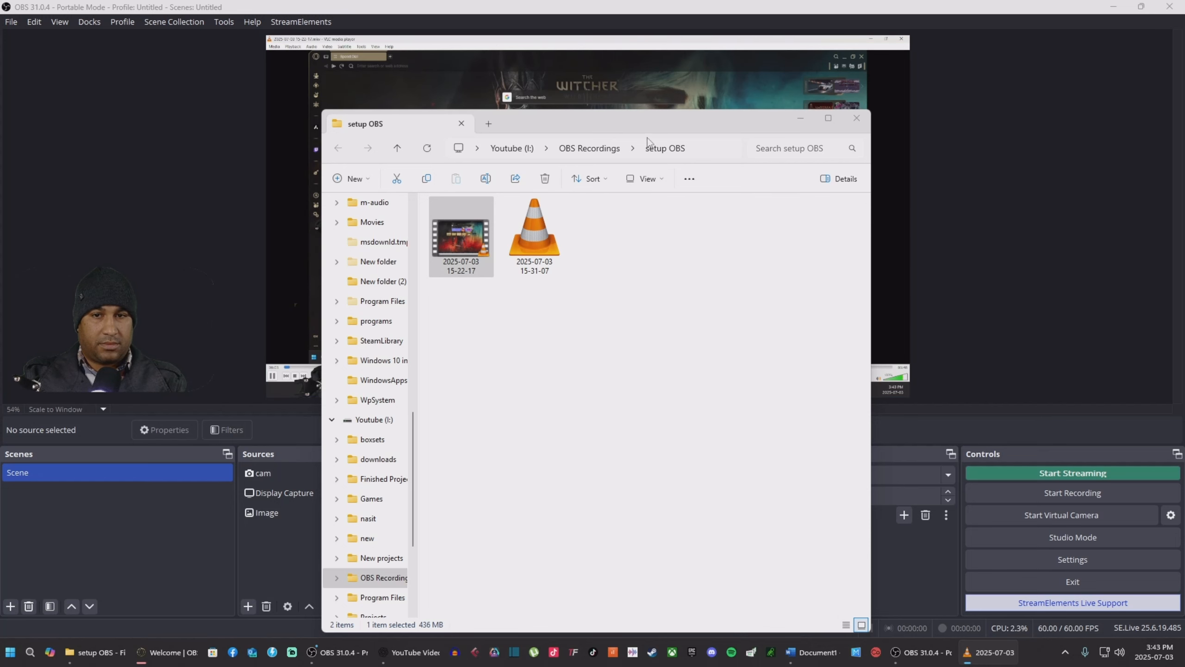
{"action": "left_click", "coordinate": [796, 130]}
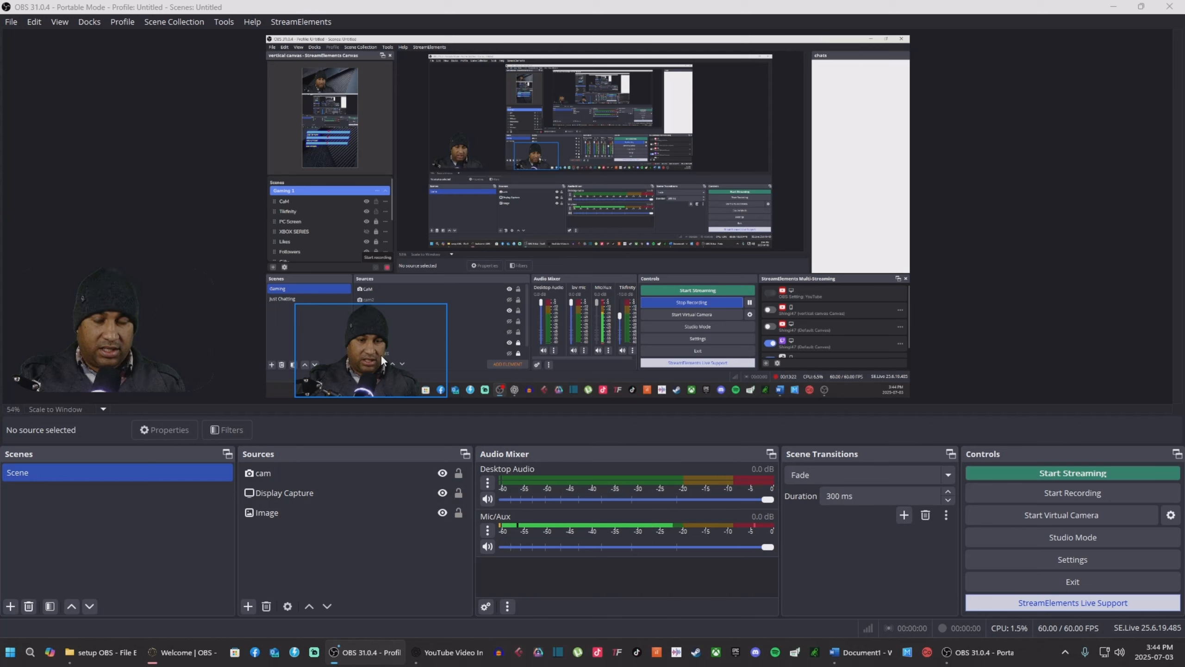
{"action": "left_click", "coordinate": [487, 532]}
{"action": "left_click", "coordinate": [522, 486]}
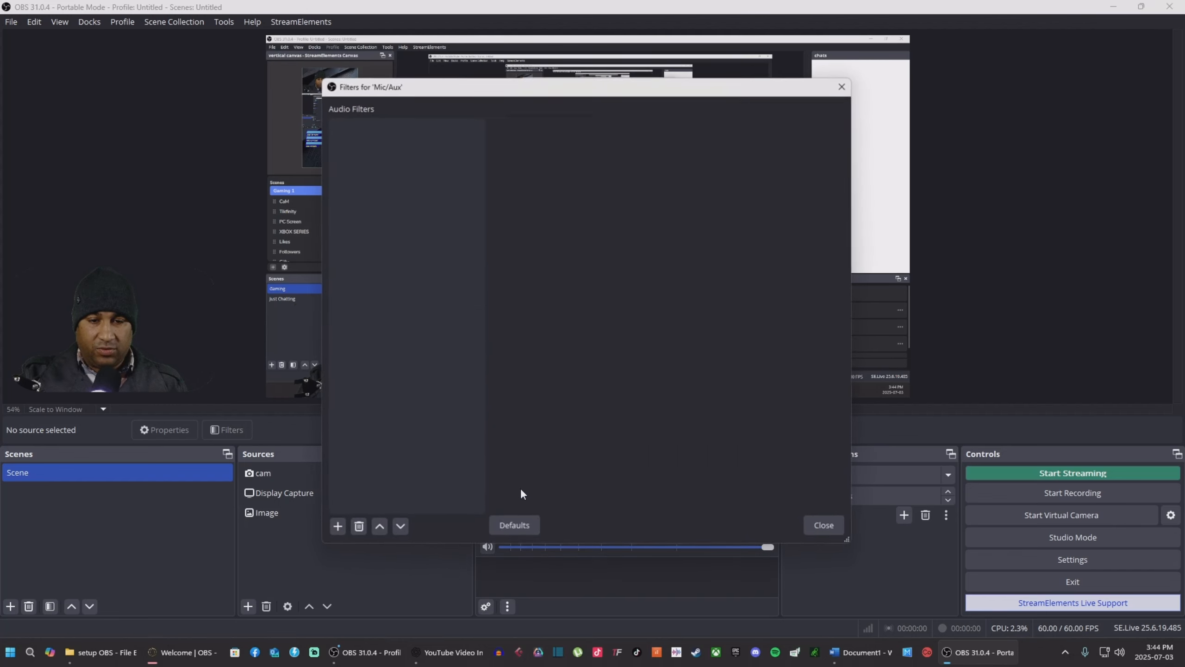
{"action": "left_click", "coordinate": [337, 526]}
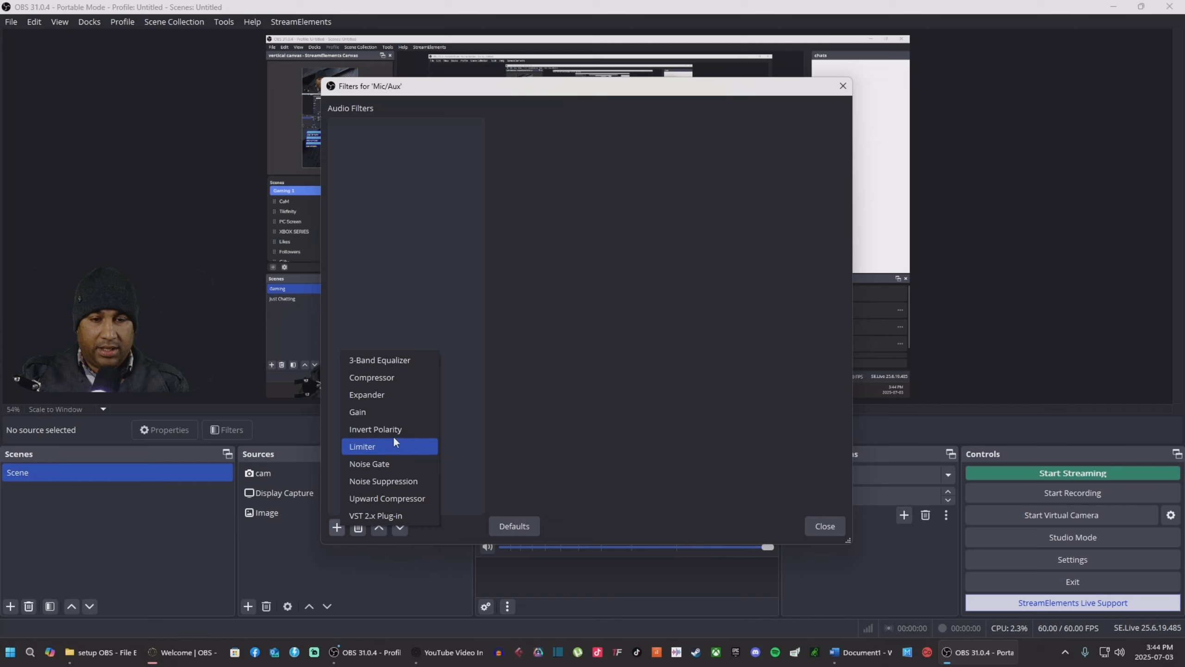
{"action": "left_click", "coordinate": [845, 89]}
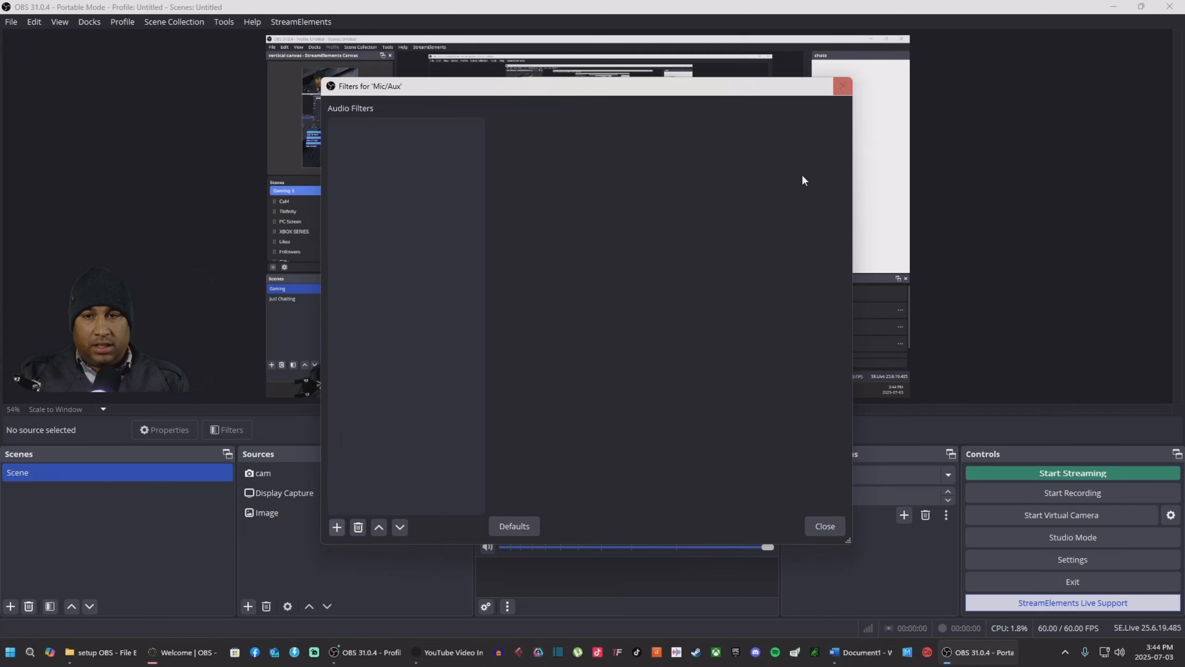
{"action": "left_click", "coordinate": [842, 92]}
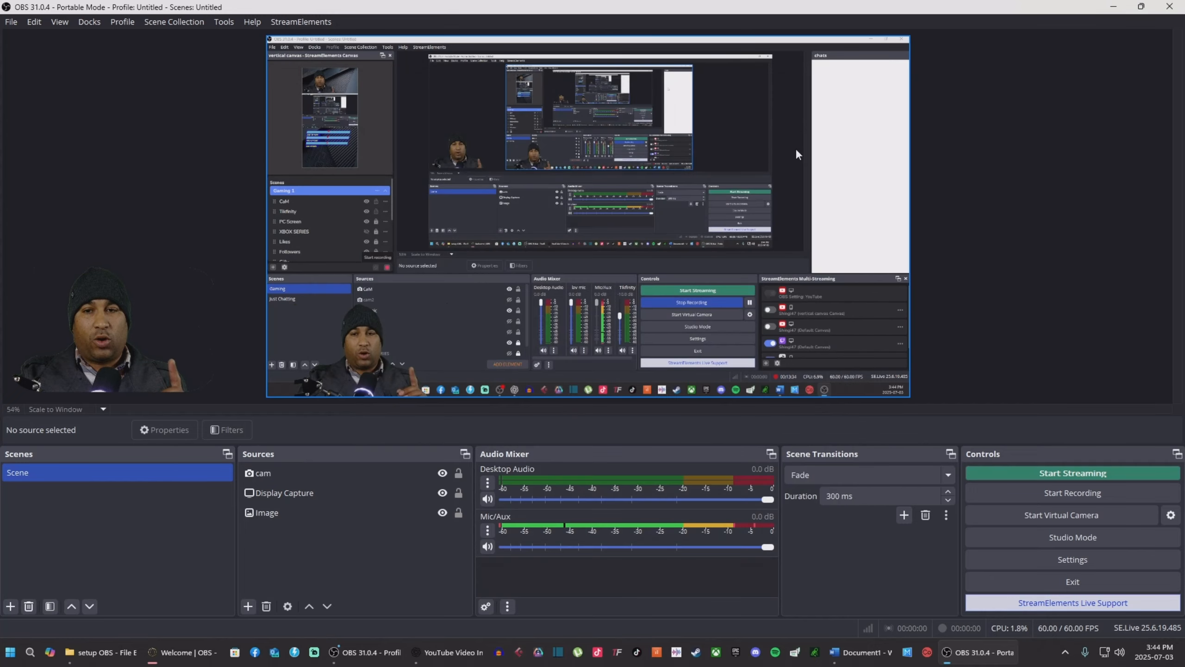
Step: Make the PD200X Podcast Microphone the default Windows recording device
{"action": "left_click", "coordinate": [30, 653]}
{"action": "type", "text": "c"}
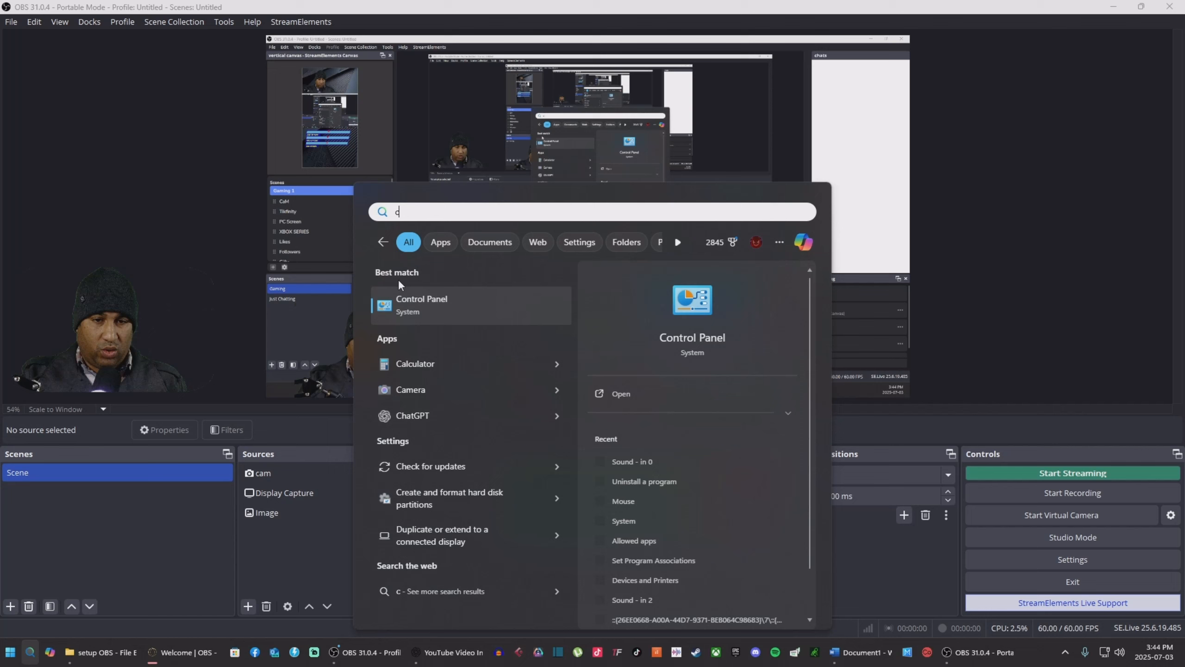
{"action": "left_click", "coordinate": [428, 302]}
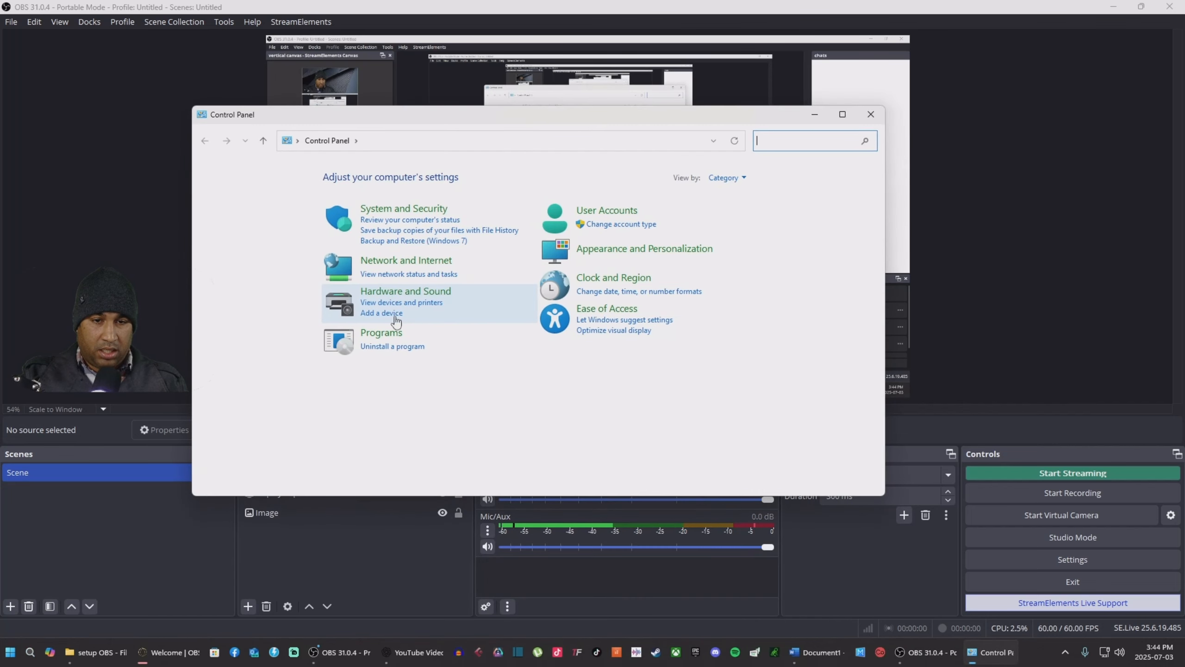
{"action": "left_click", "coordinate": [402, 292]}
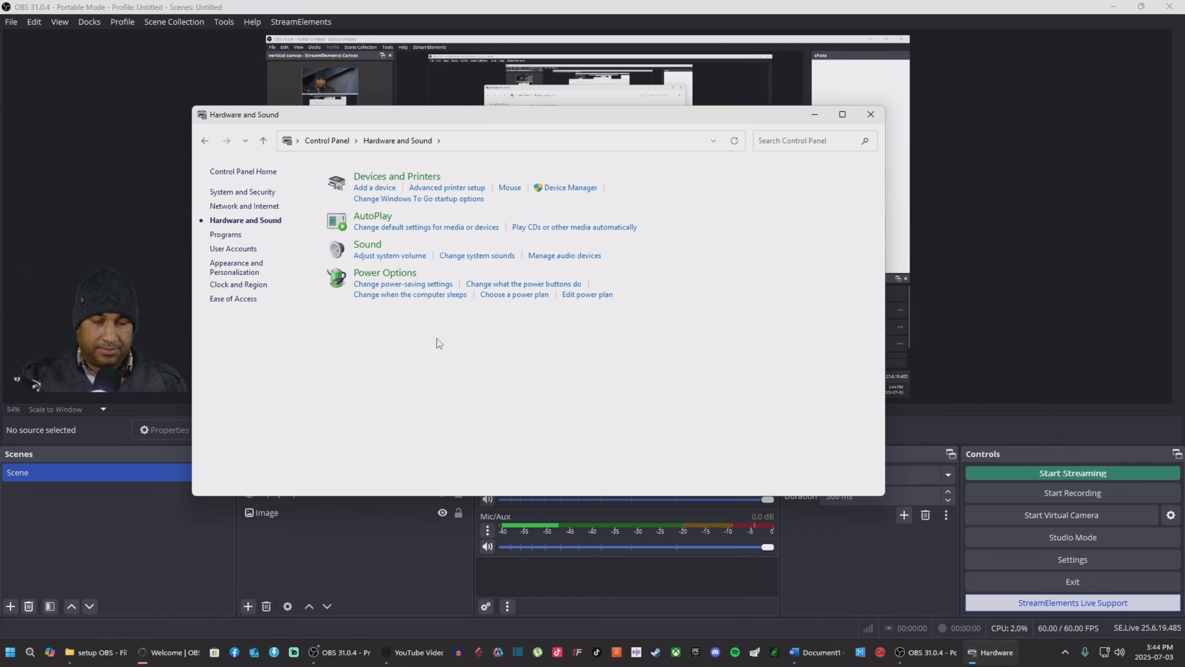
{"action": "left_click", "coordinate": [206, 176]}
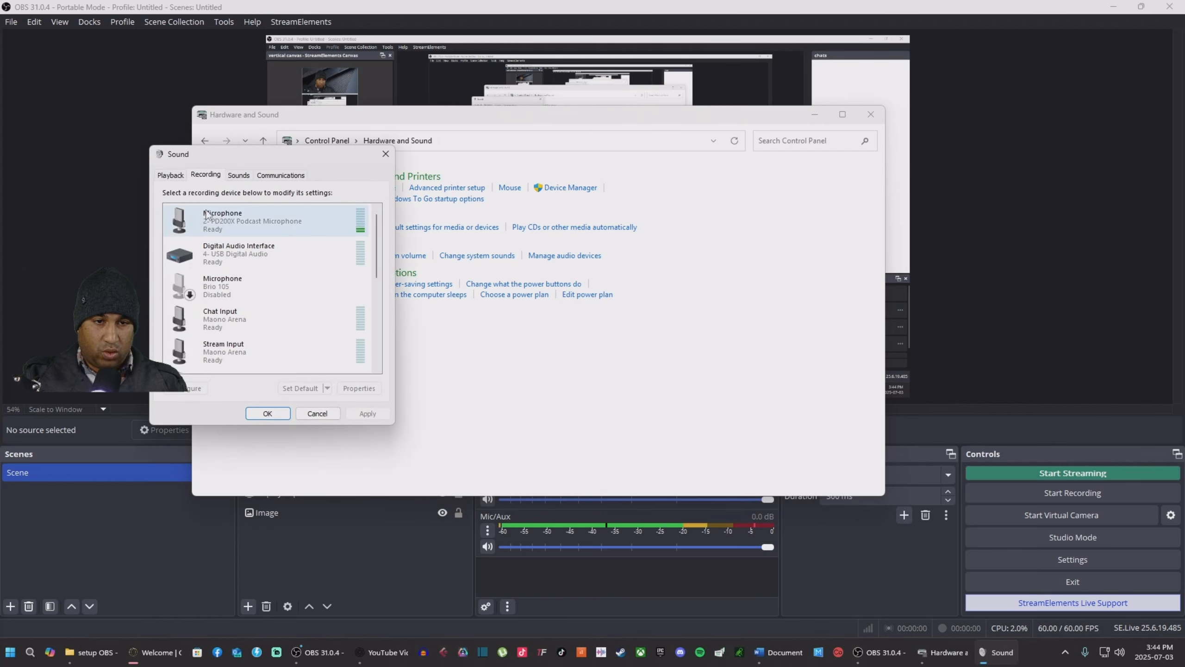
{"action": "scroll", "coordinate": [292, 298], "scroll_direction": "down", "scroll_amount": 1}
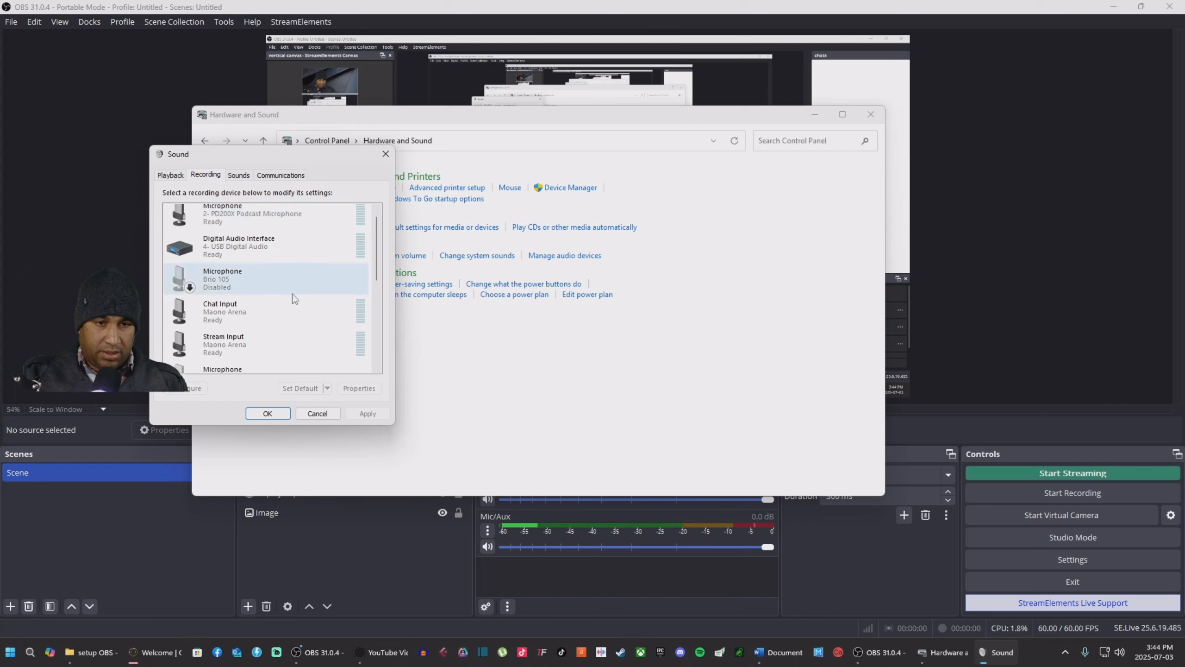
{"action": "scroll", "coordinate": [293, 294], "scroll_direction": "up", "scroll_amount": 1}
{"action": "left_click", "coordinate": [281, 221]}
{"action": "left_click", "coordinate": [296, 392]}
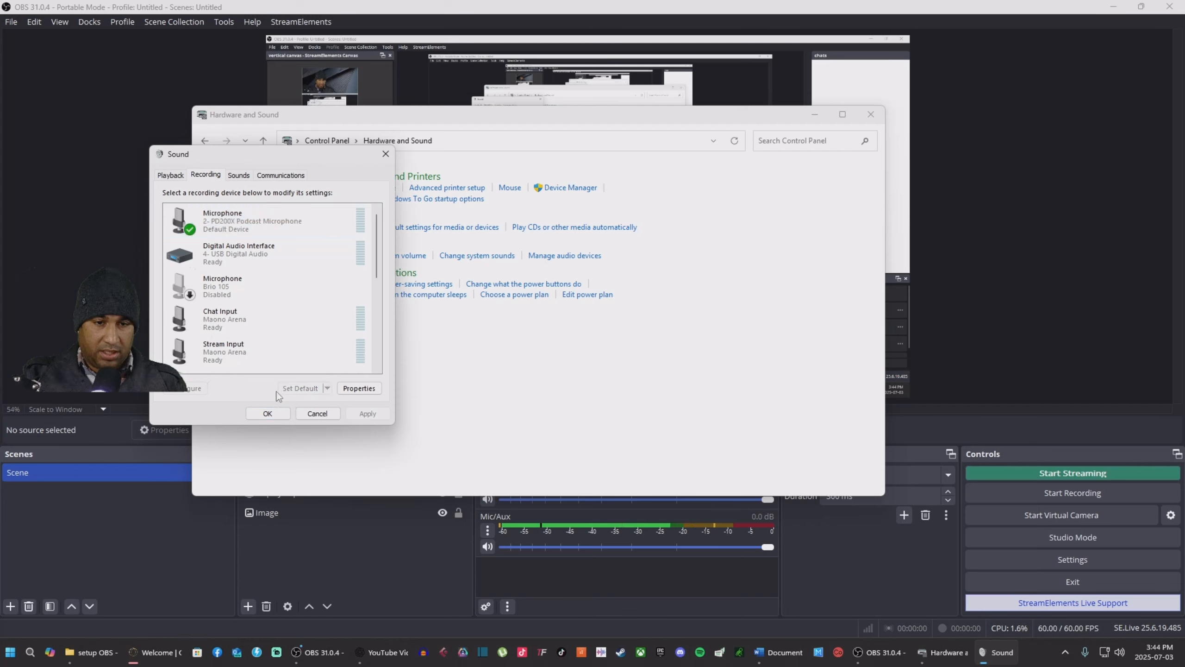
{"action": "left_click", "coordinate": [280, 412]}
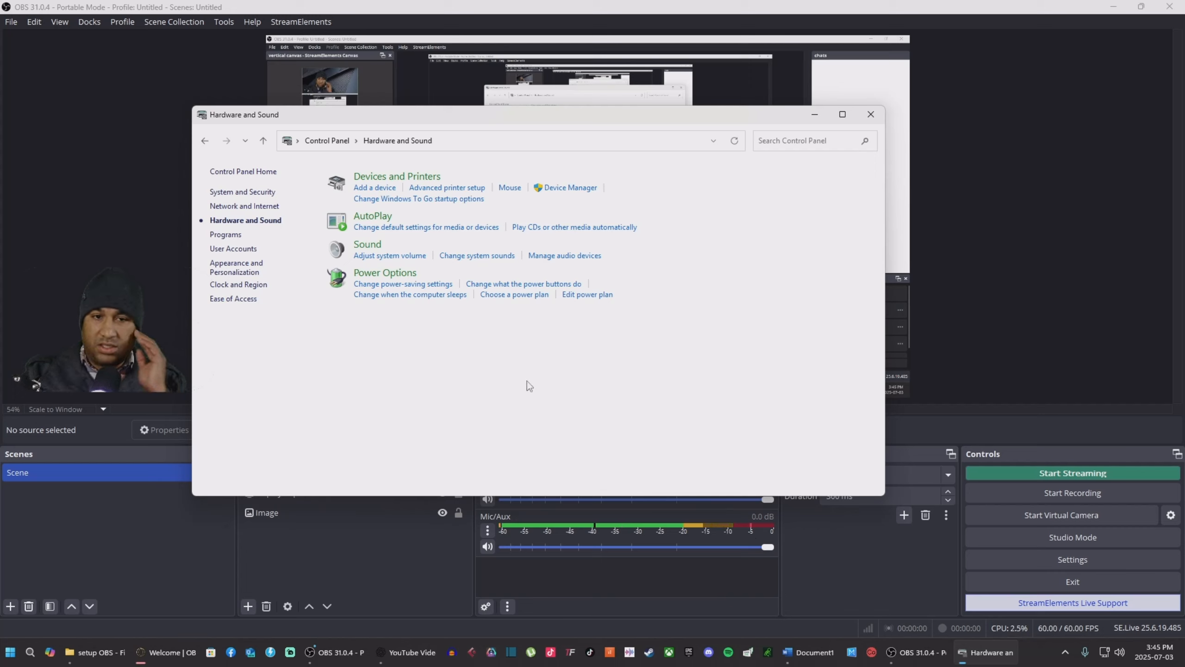
Step: Check the PD200X level is 100 and format is 48000 Hz, then close Control Panel
{"action": "left_click", "coordinate": [372, 257]}
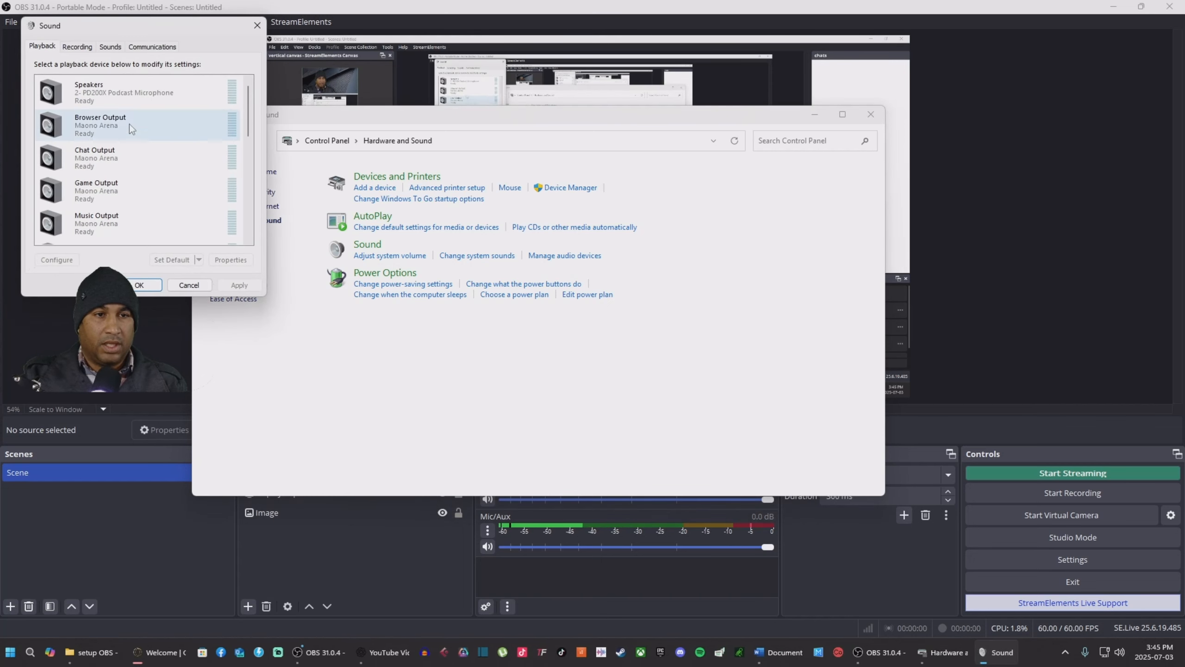
{"action": "left_click", "coordinate": [77, 46]}
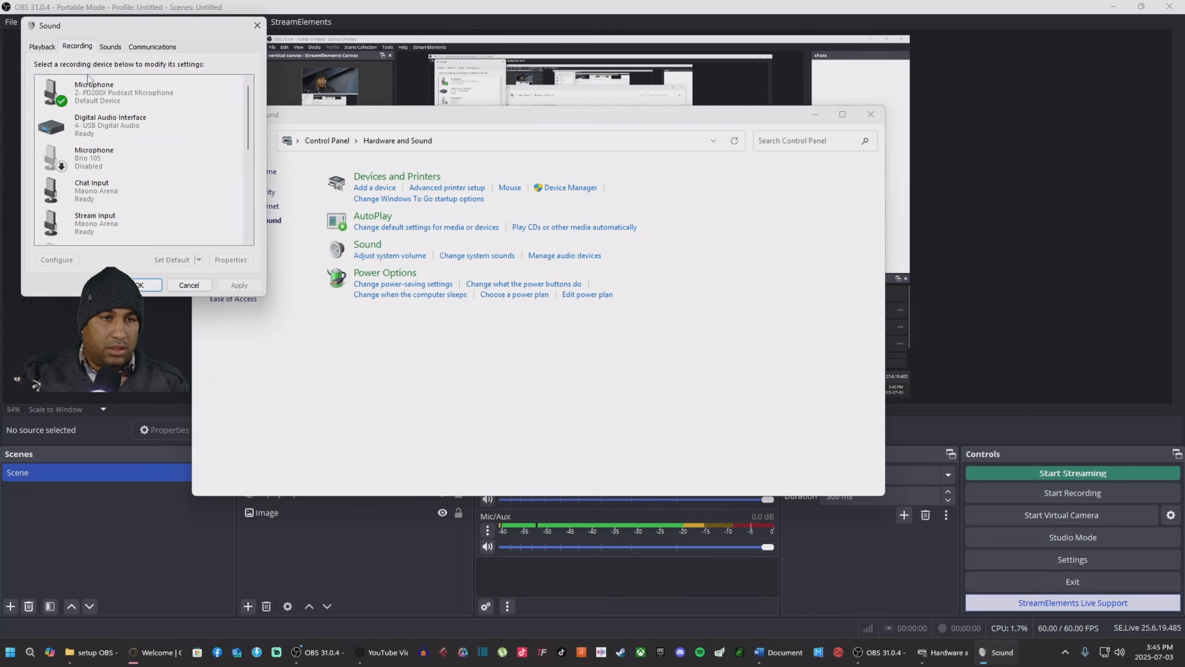
{"action": "left_click", "coordinate": [96, 99]}
{"action": "left_click", "coordinate": [231, 260]}
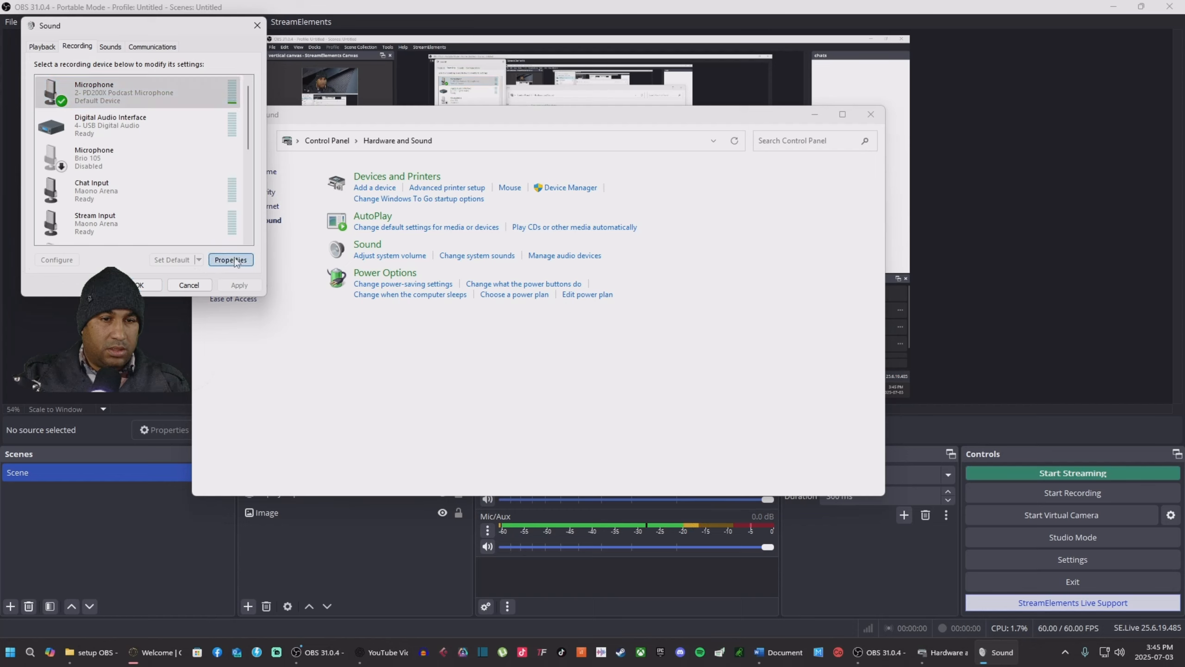
{"action": "left_click", "coordinate": [120, 96]}
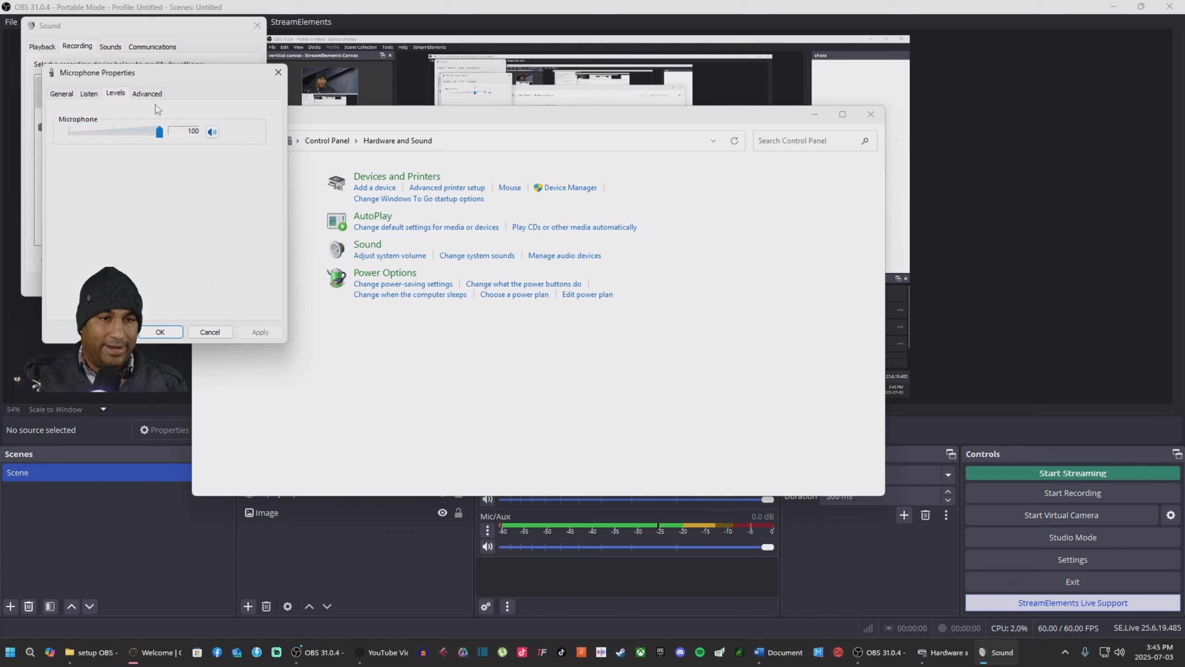
{"action": "left_click", "coordinate": [146, 93]}
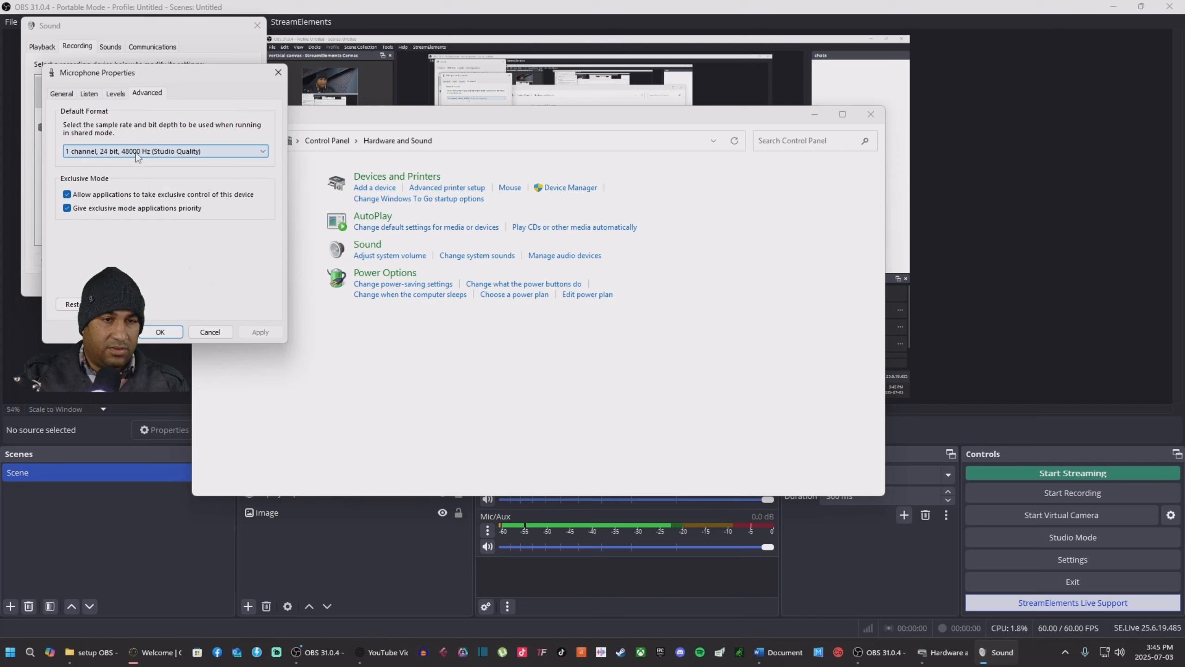
{"action": "left_click", "coordinate": [163, 331]}
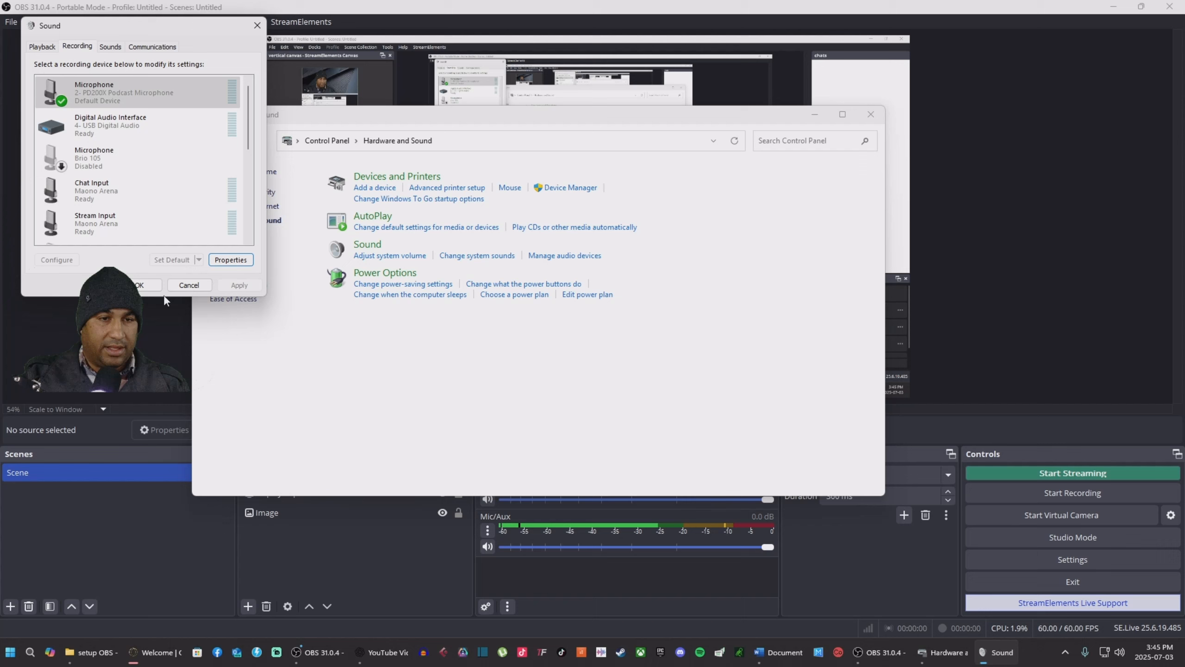
{"action": "left_click", "coordinate": [139, 282]}
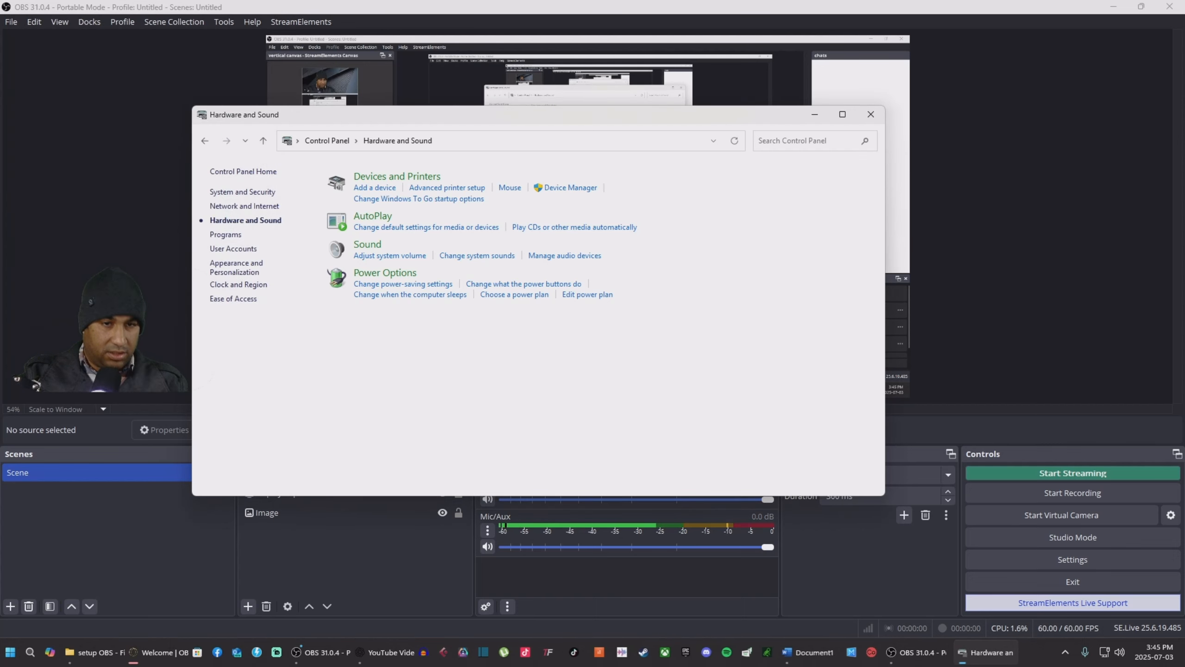
{"action": "left_click", "coordinate": [871, 115]}
Step: Add a VST 2.x Plug-in filter to Mic/Aux with its default name
{"action": "left_click", "coordinate": [488, 530]}
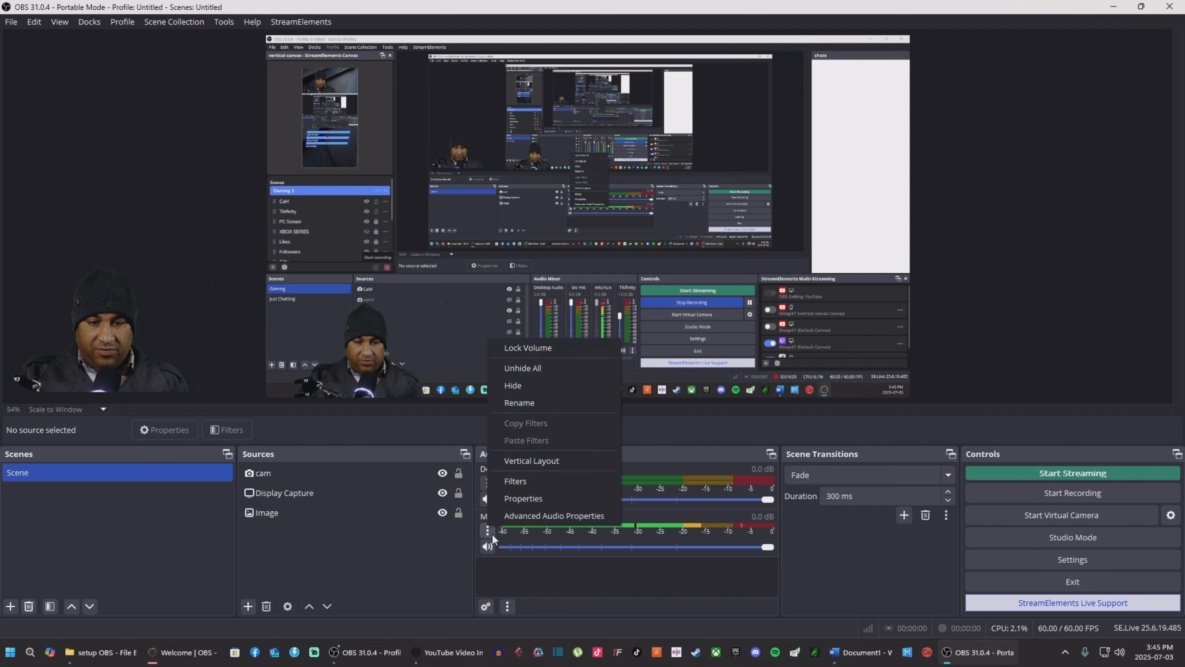
{"action": "left_click", "coordinate": [524, 484]}
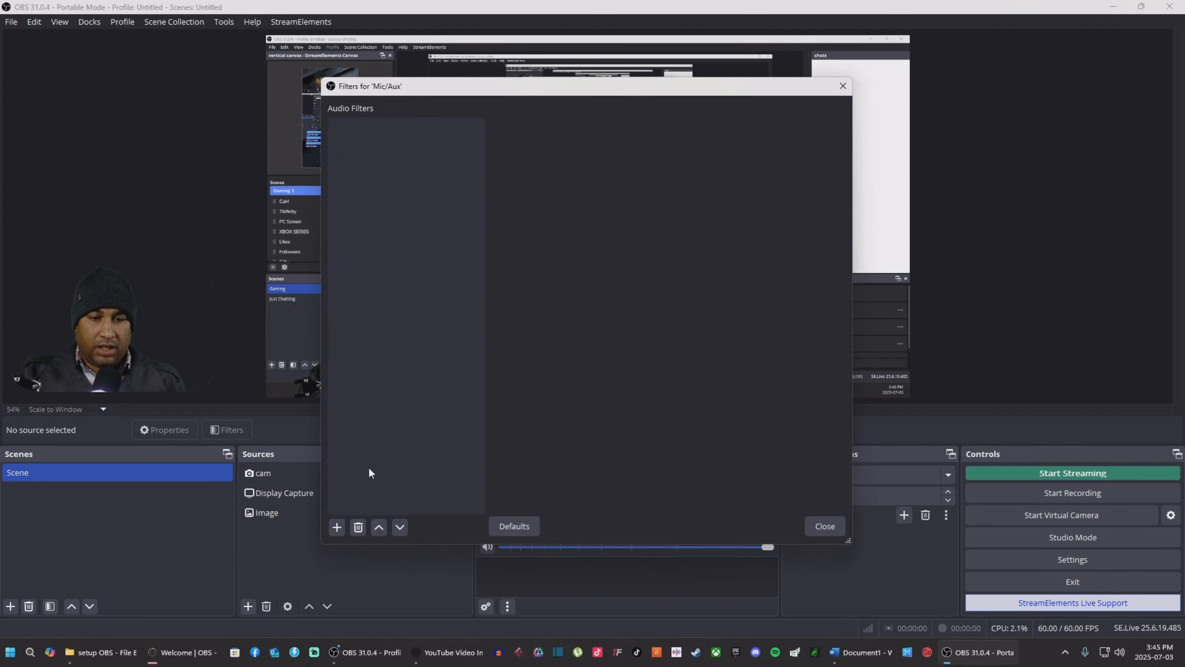
{"action": "left_click", "coordinate": [337, 527]}
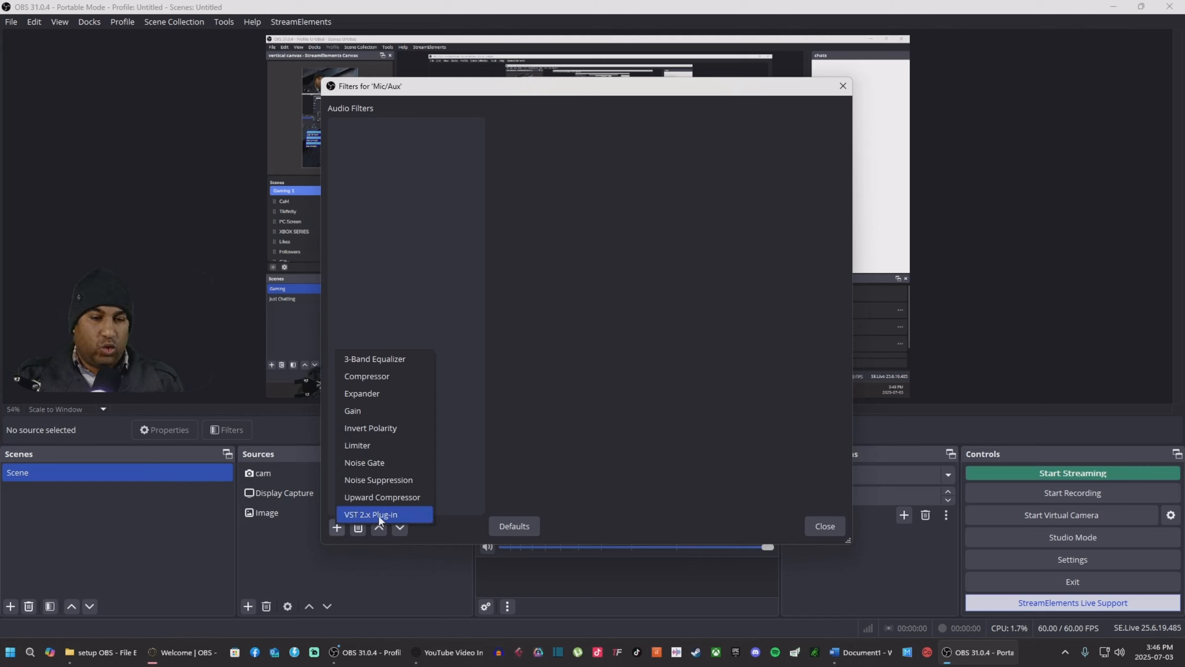
{"action": "left_click", "coordinate": [392, 514]}
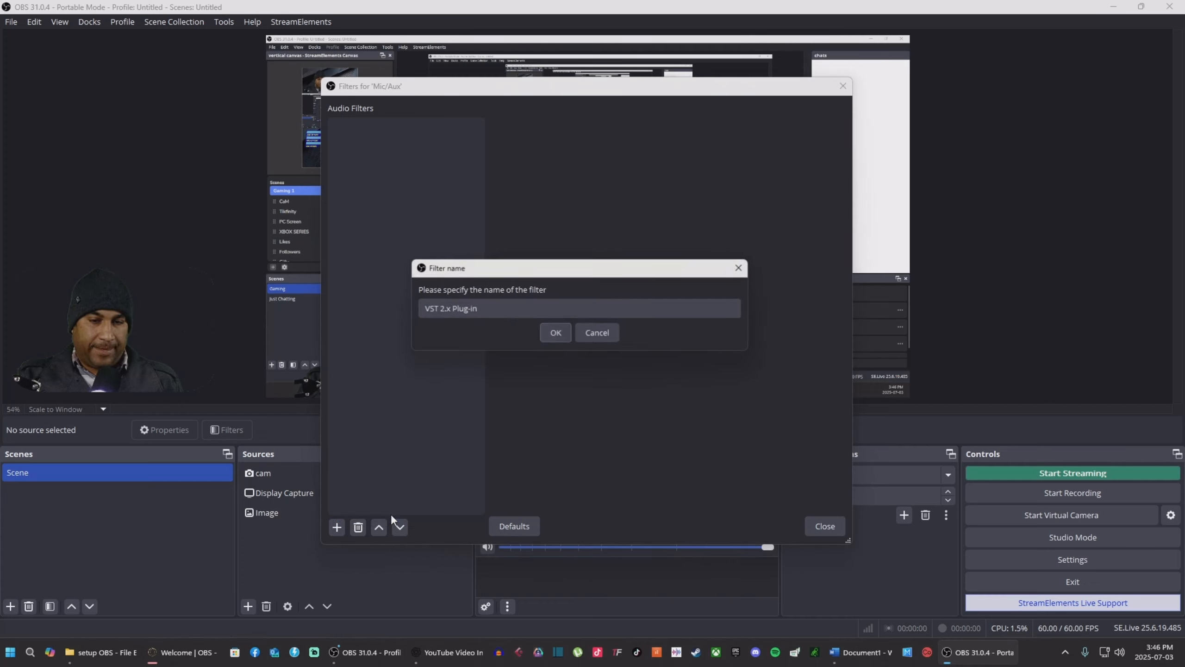
{"action": "left_click", "coordinate": [556, 333]}
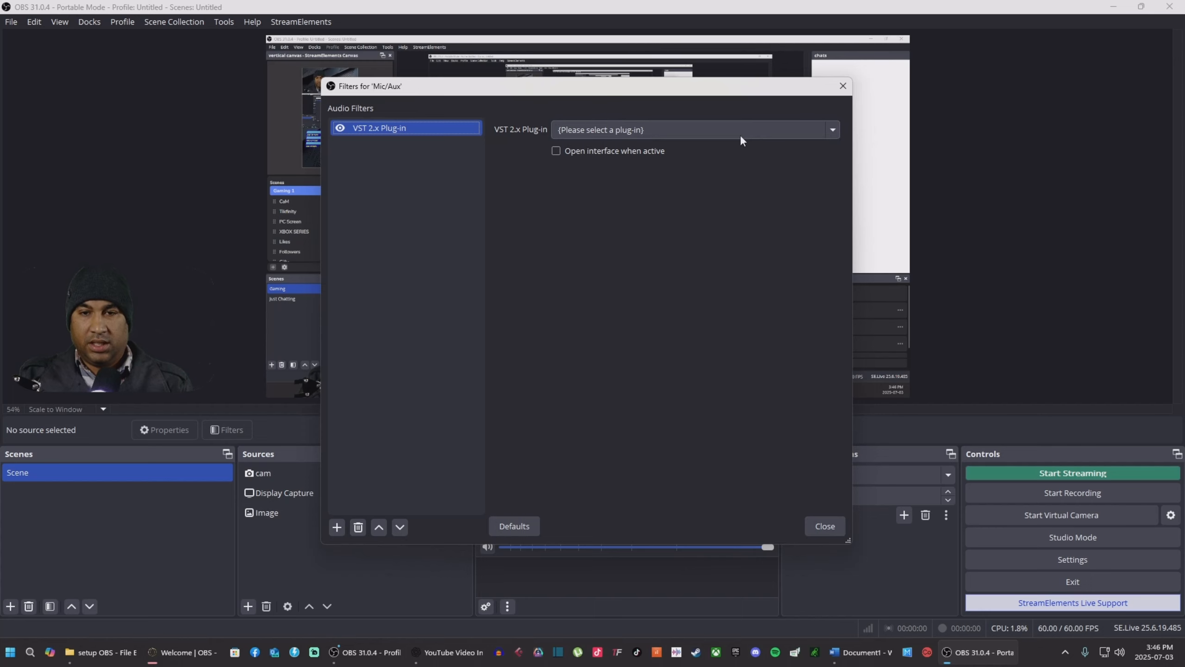
Step: Load reafir_standalone as the VST plug-in and open its interface
{"action": "left_click", "coordinate": [783, 131]}
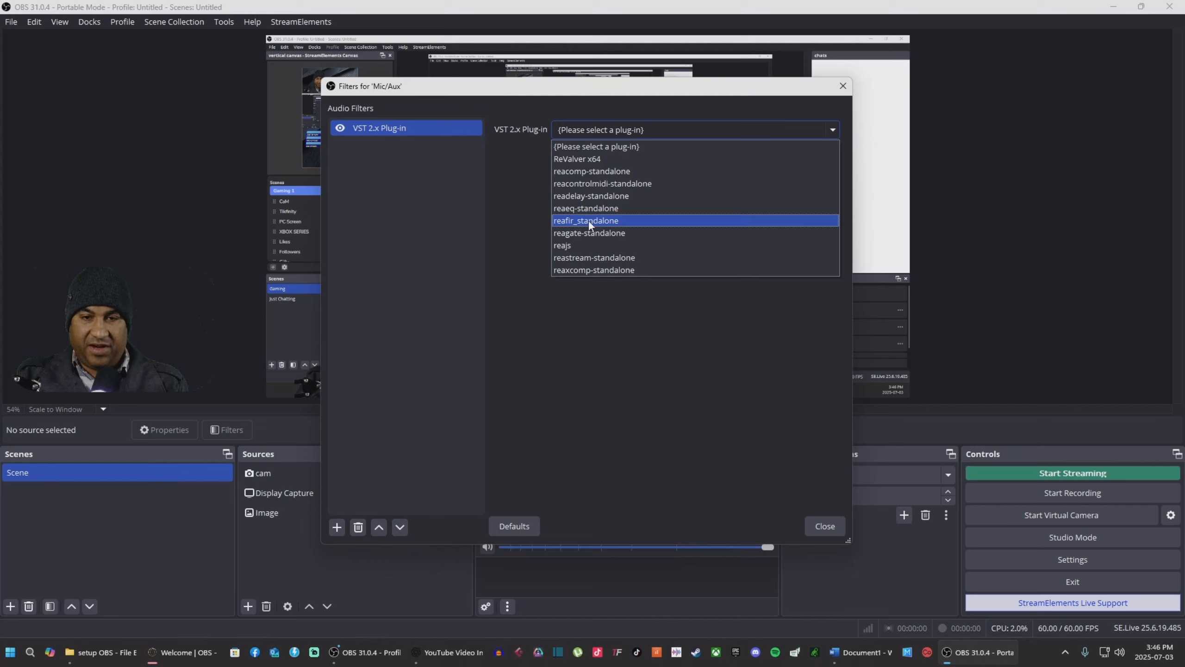
{"action": "left_click", "coordinate": [604, 221]}
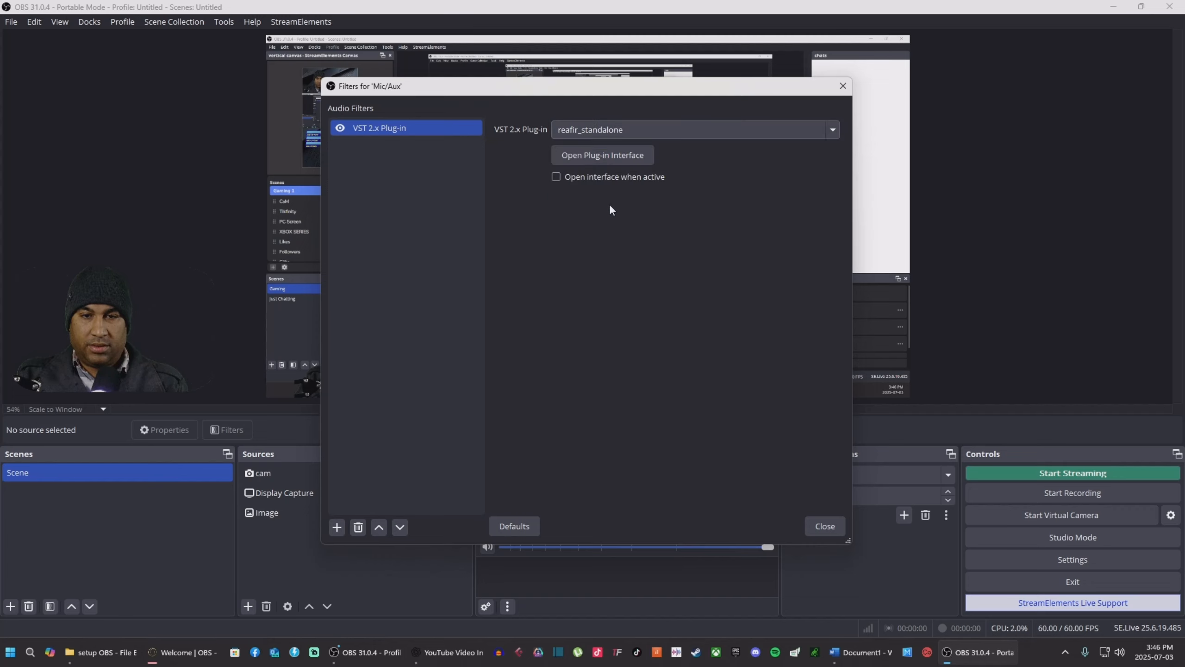
{"action": "left_click", "coordinate": [606, 155]}
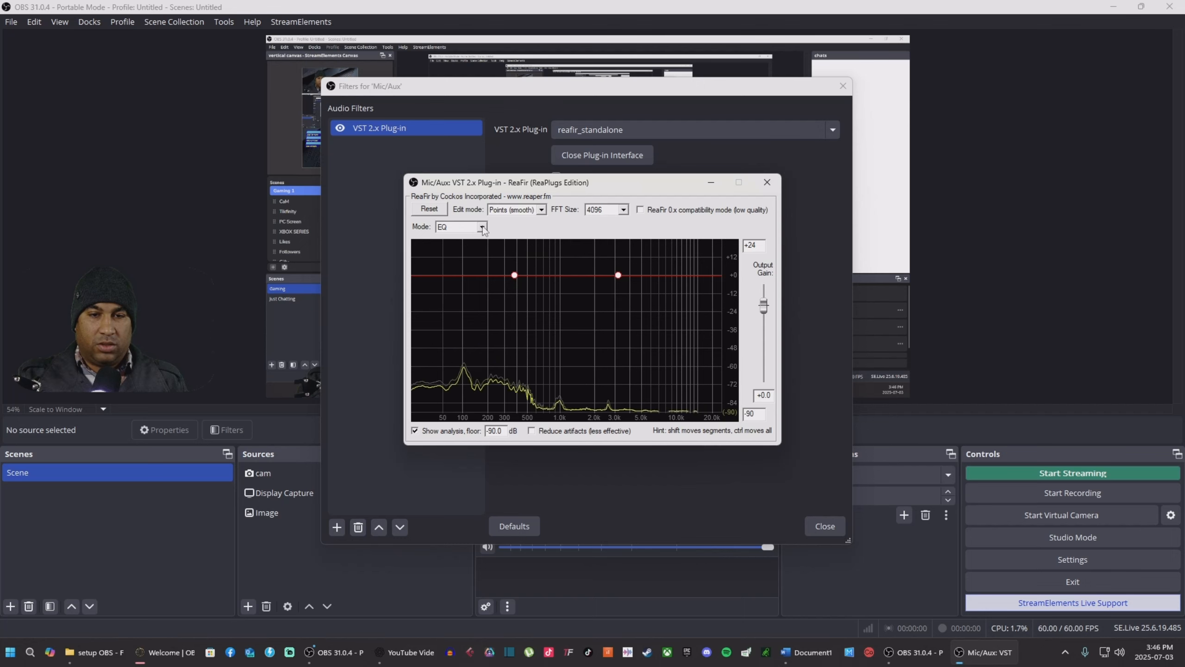
Step: Put ReaFir in Subtract mode, auto-build the noise profile, then close the plug-in window
{"action": "left_click", "coordinate": [462, 227]}
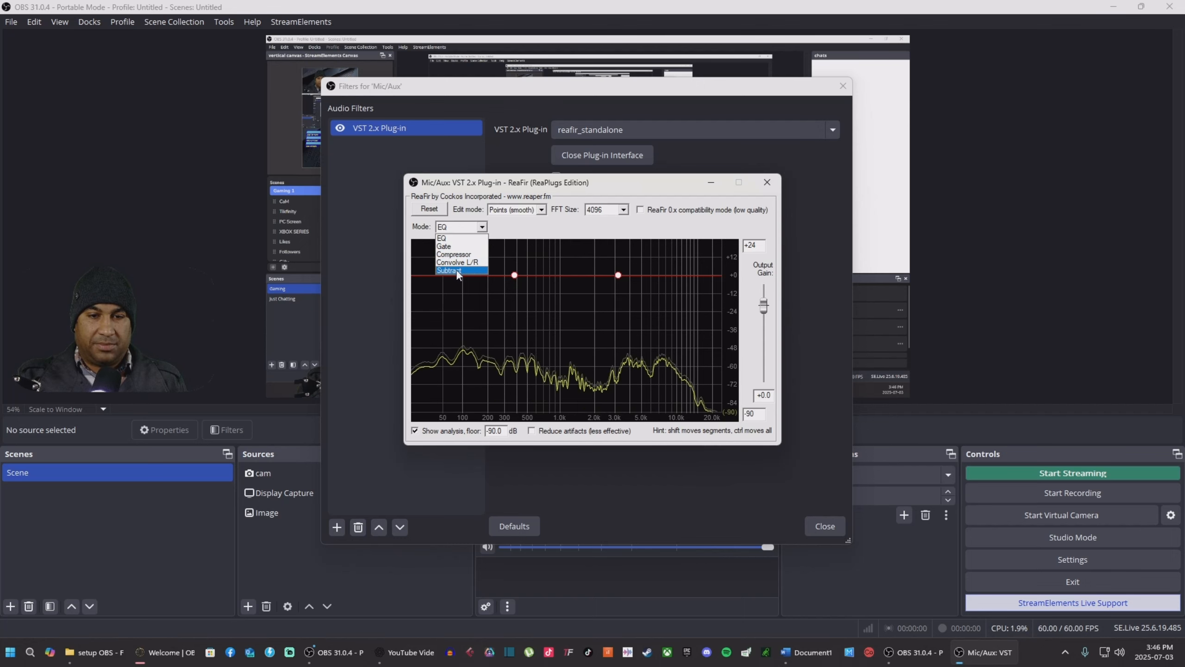
{"action": "left_click", "coordinate": [457, 271]}
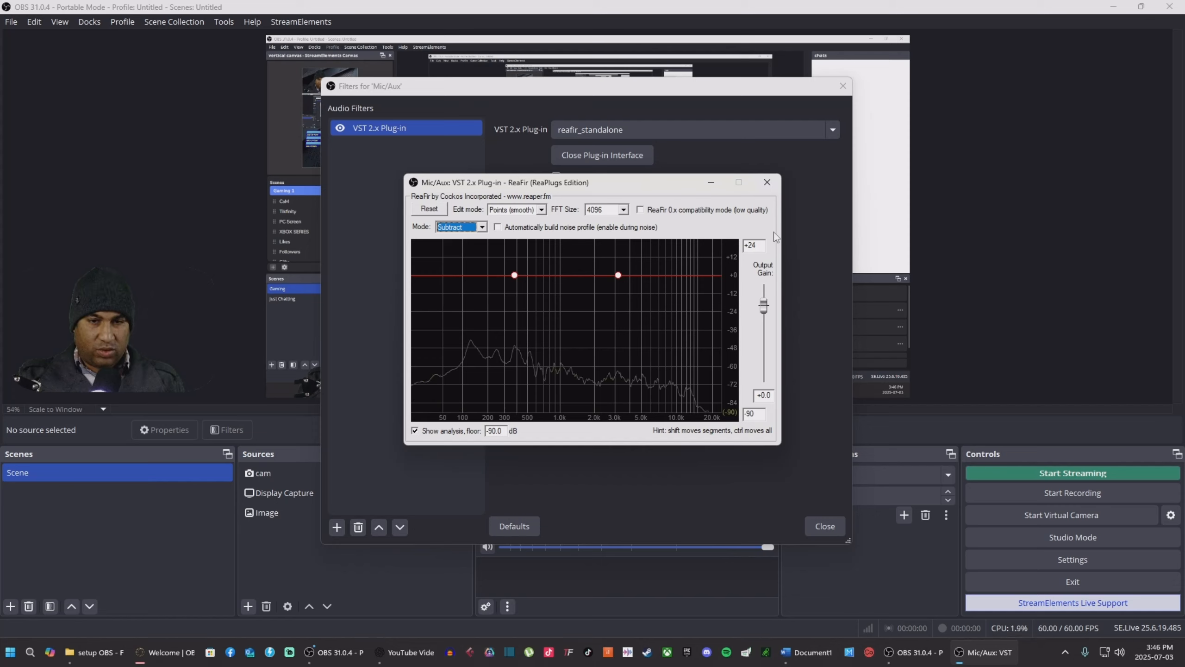
{"action": "left_click", "coordinate": [498, 227]}
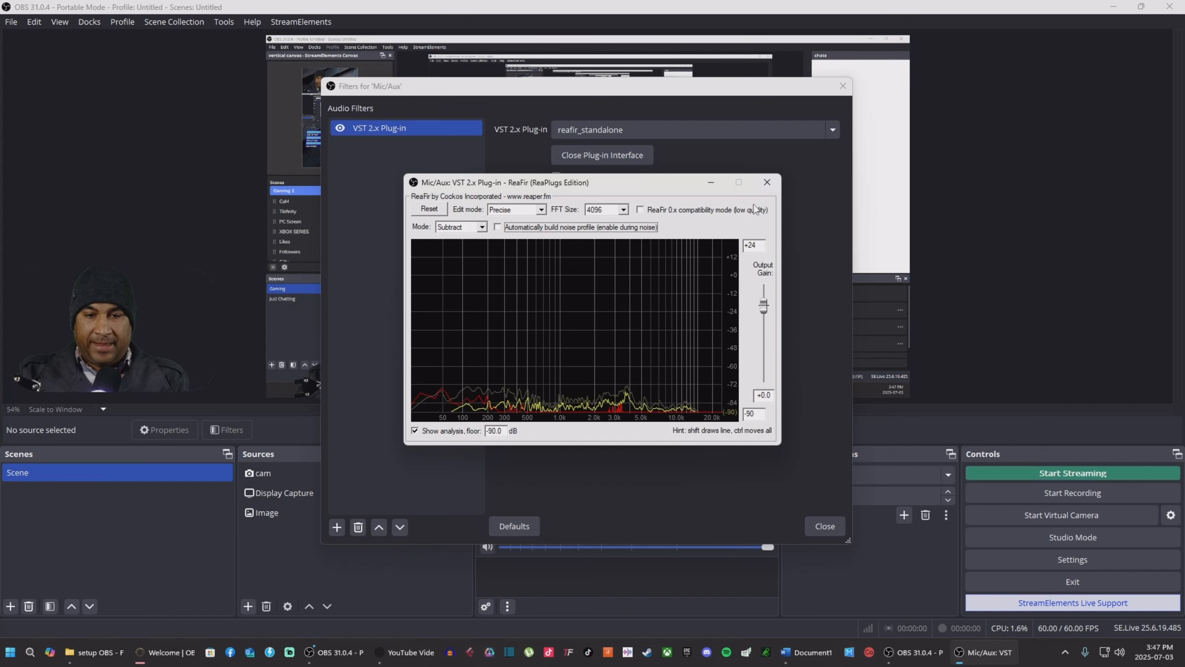
{"action": "left_click_drag", "start_coordinate": [658, 188], "coordinate": [320, 193]}
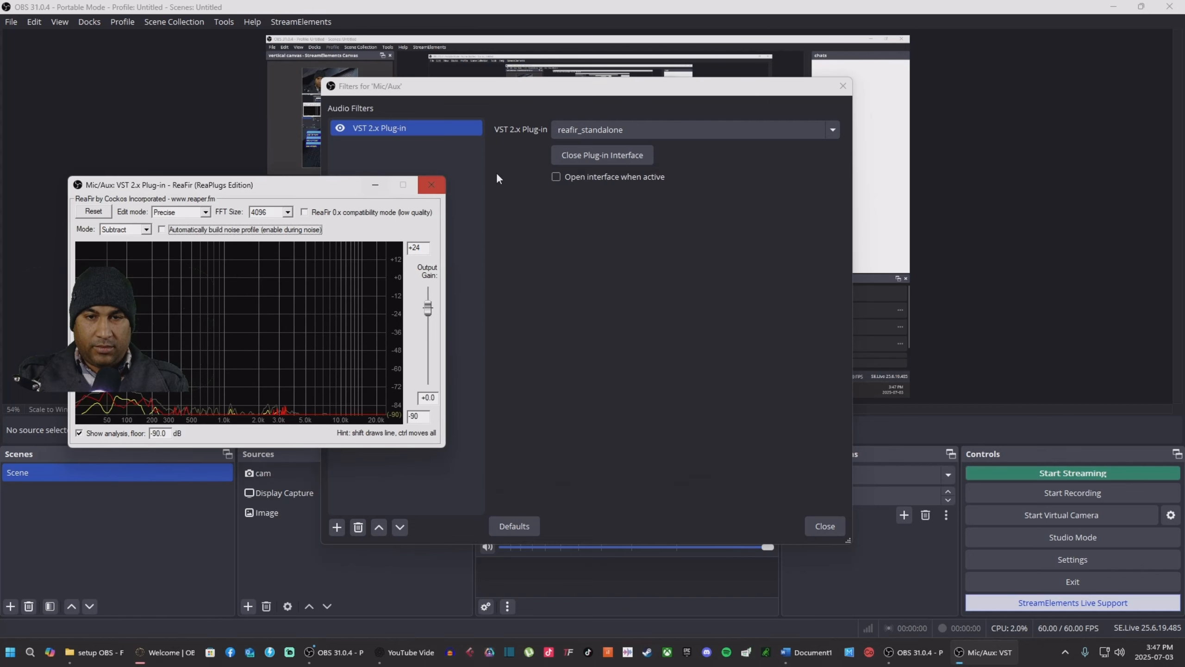
{"action": "left_click", "coordinate": [586, 156]}
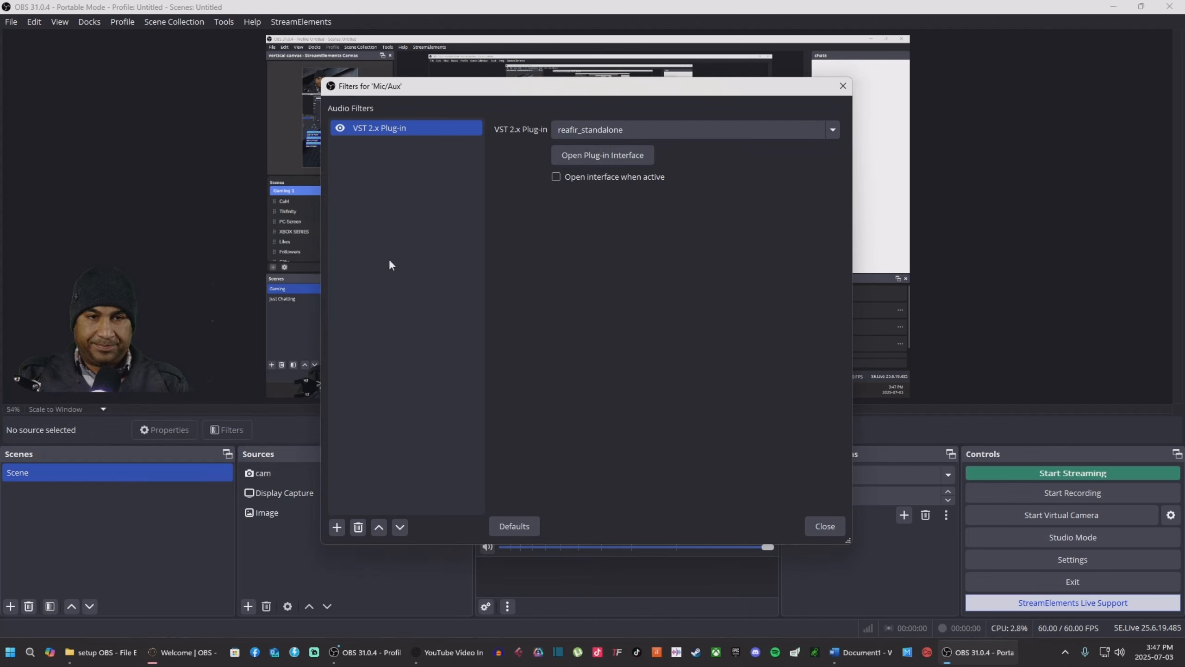
Step: Add a Compressor filter to the Mic/Aux source
{"action": "left_click", "coordinate": [336, 527]}
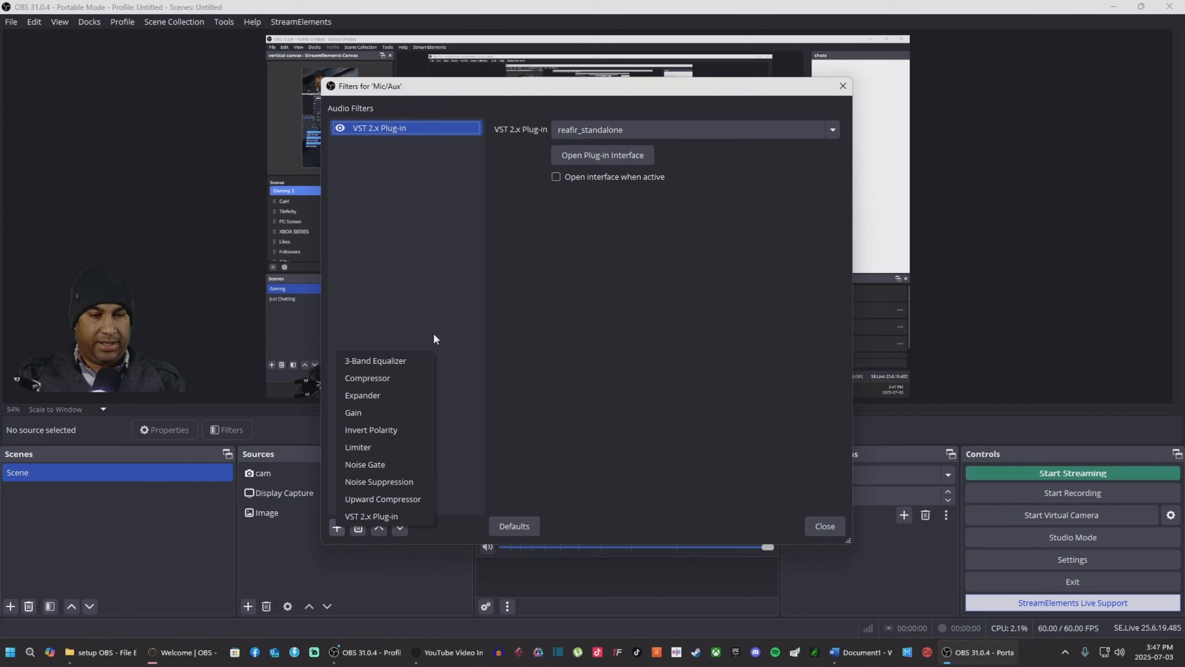
{"action": "left_click", "coordinate": [375, 378]}
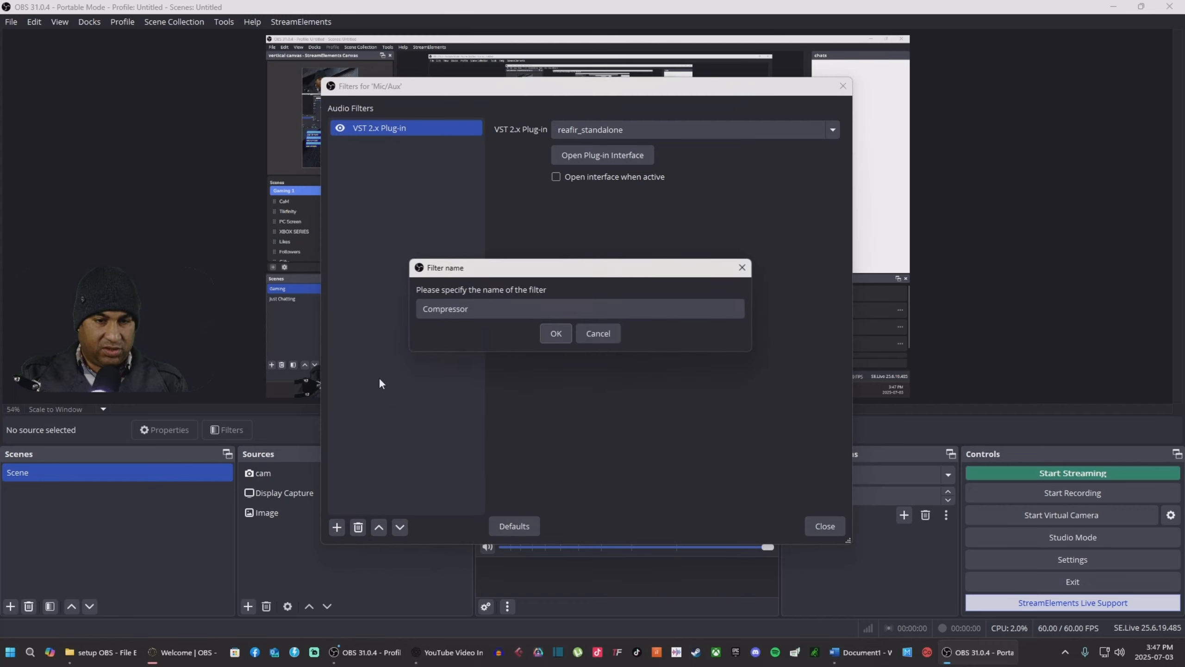
{"action": "left_click", "coordinate": [556, 333]}
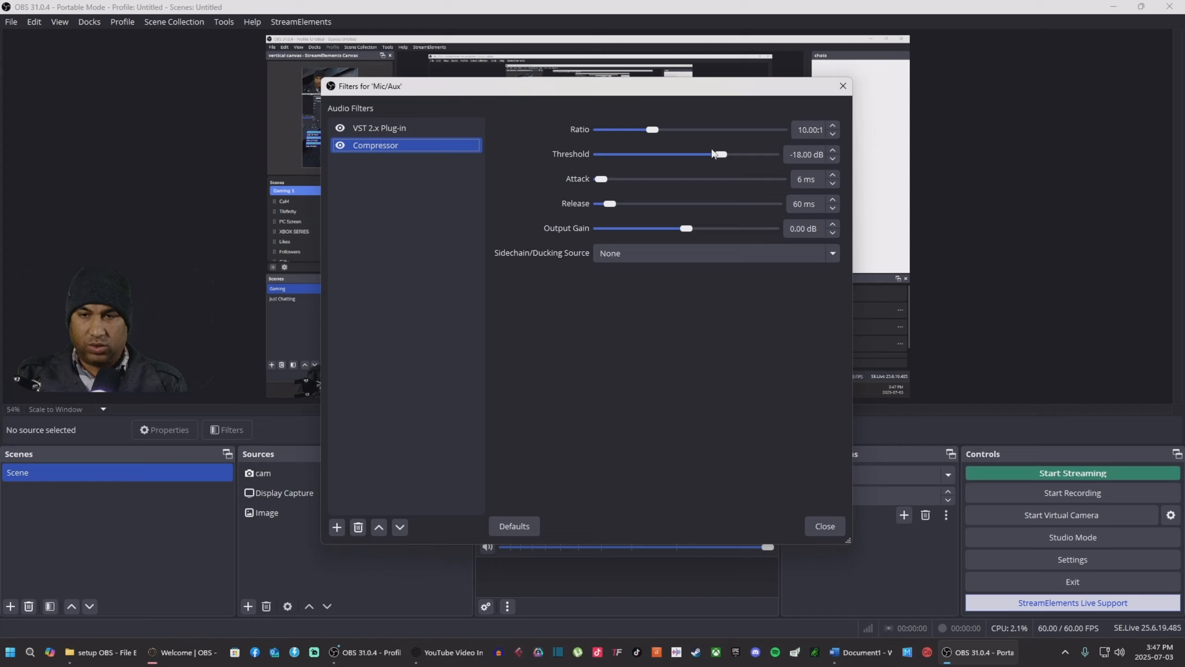
Step: Set the Compressor to 3.00:1 ratio, -12.00 dB threshold, 1 ms attack and 100 ms release
{"action": "left_click_drag", "start_coordinate": [655, 134], "coordinate": [638, 140]}
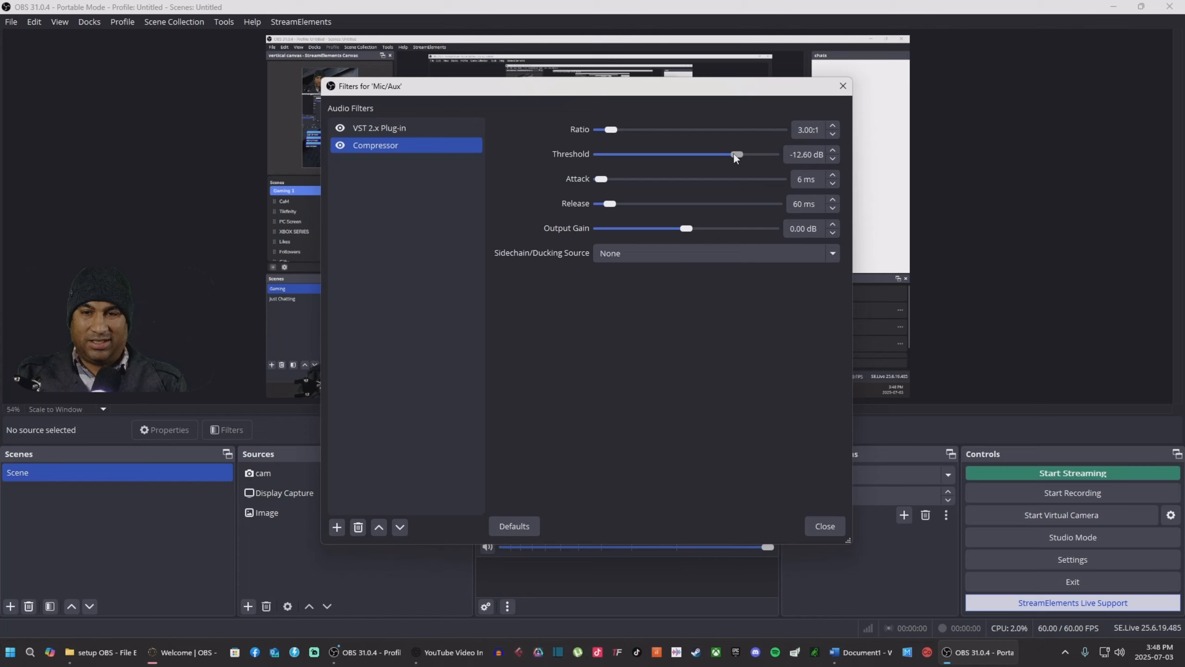
{"action": "left_click_drag", "start_coordinate": [733, 154], "coordinate": [735, 154]}
{"action": "left_click", "coordinate": [831, 152]}
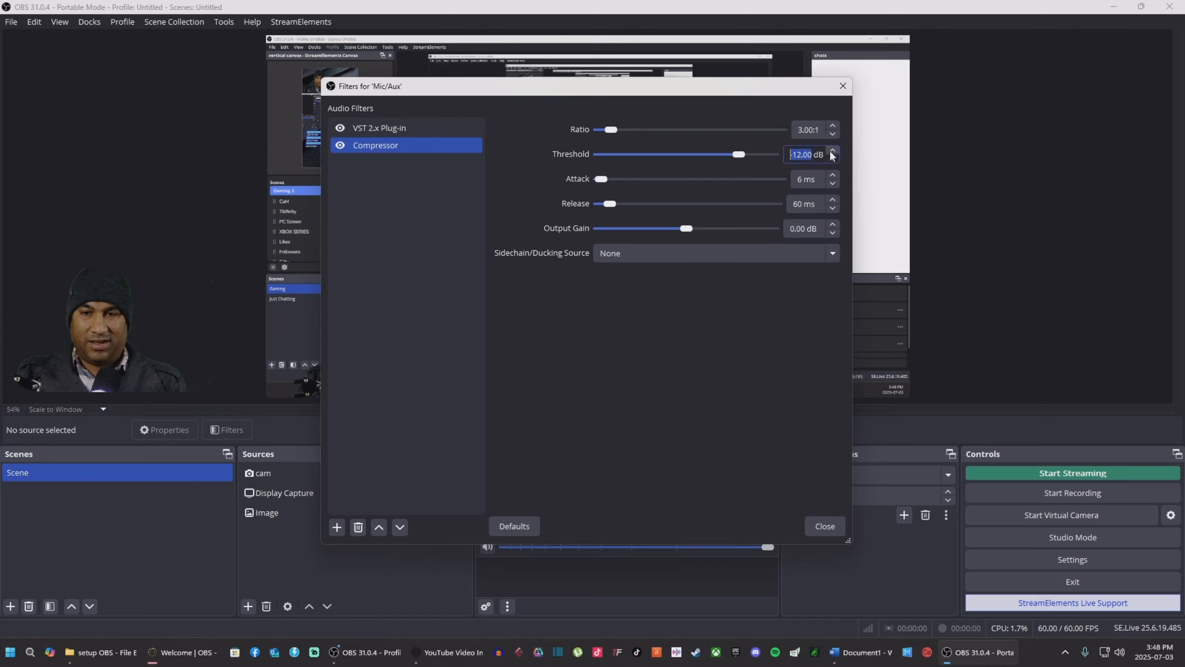
{"action": "left_click_drag", "start_coordinate": [602, 179], "coordinate": [623, 207]}
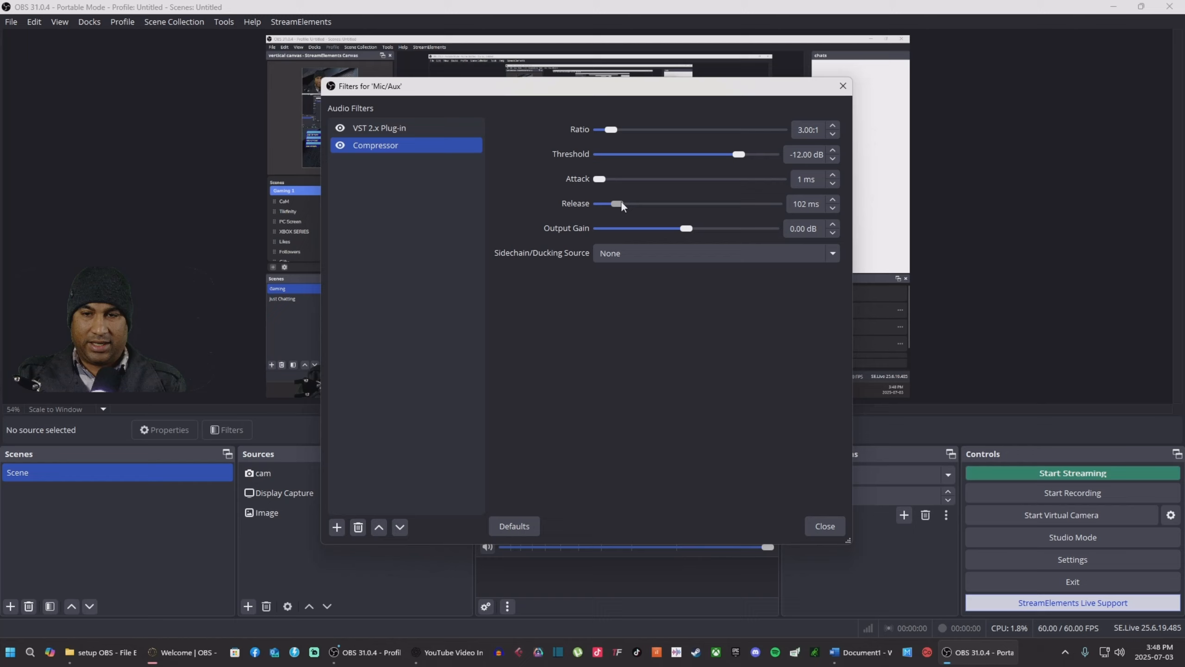
{"action": "double_click", "coordinate": [832, 210]}
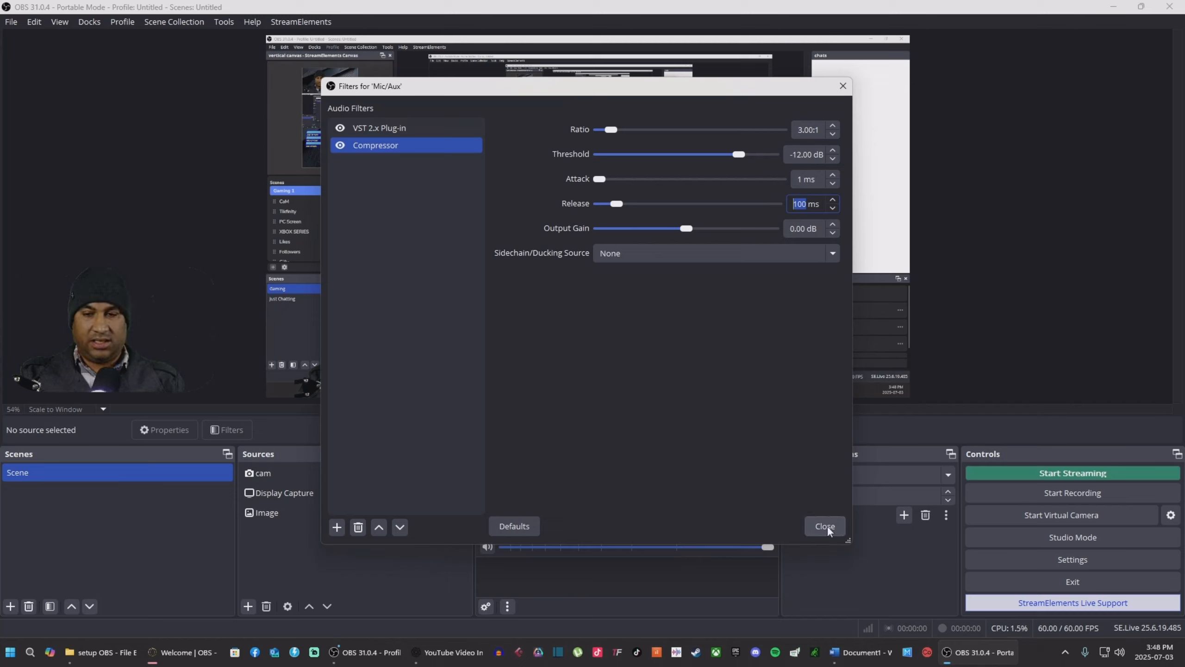
{"action": "left_click", "coordinate": [613, 401]}
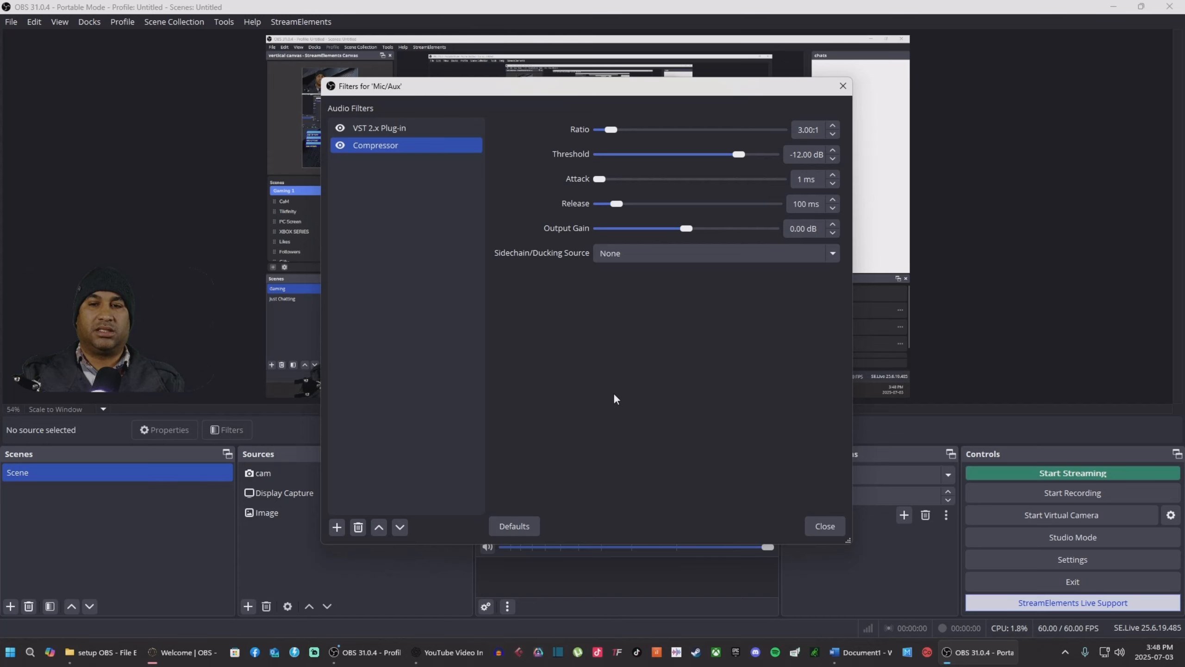
{"action": "left_click_drag", "start_coordinate": [678, 89], "coordinate": [492, 69]}
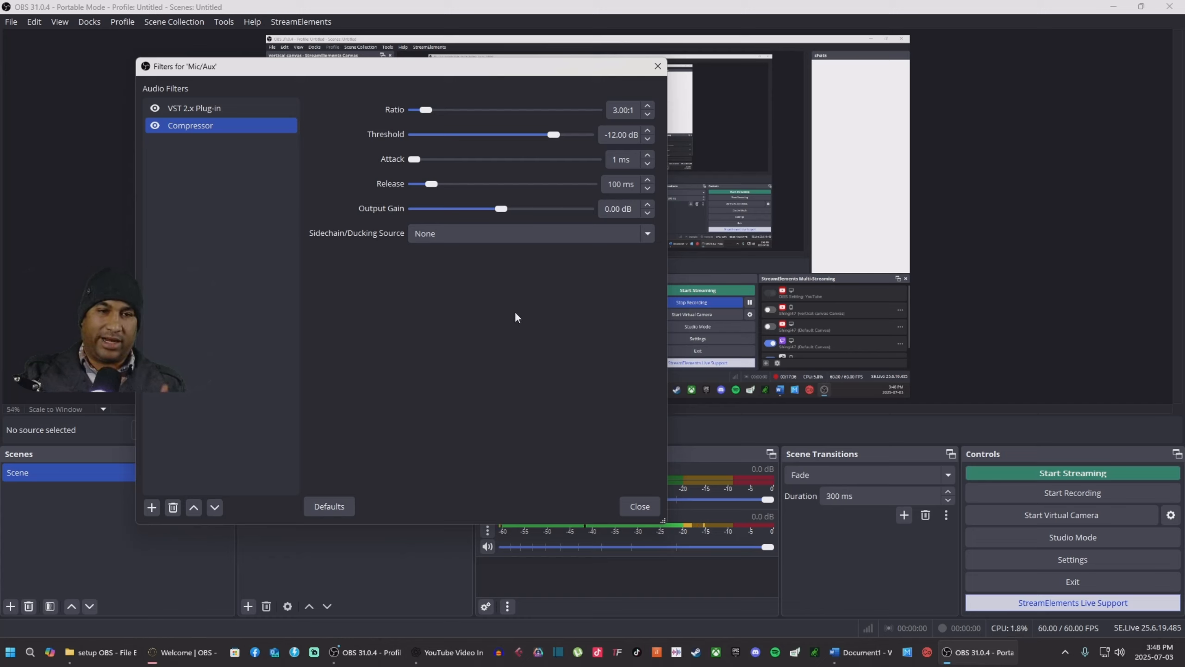
{"action": "left_click", "coordinate": [152, 507]}
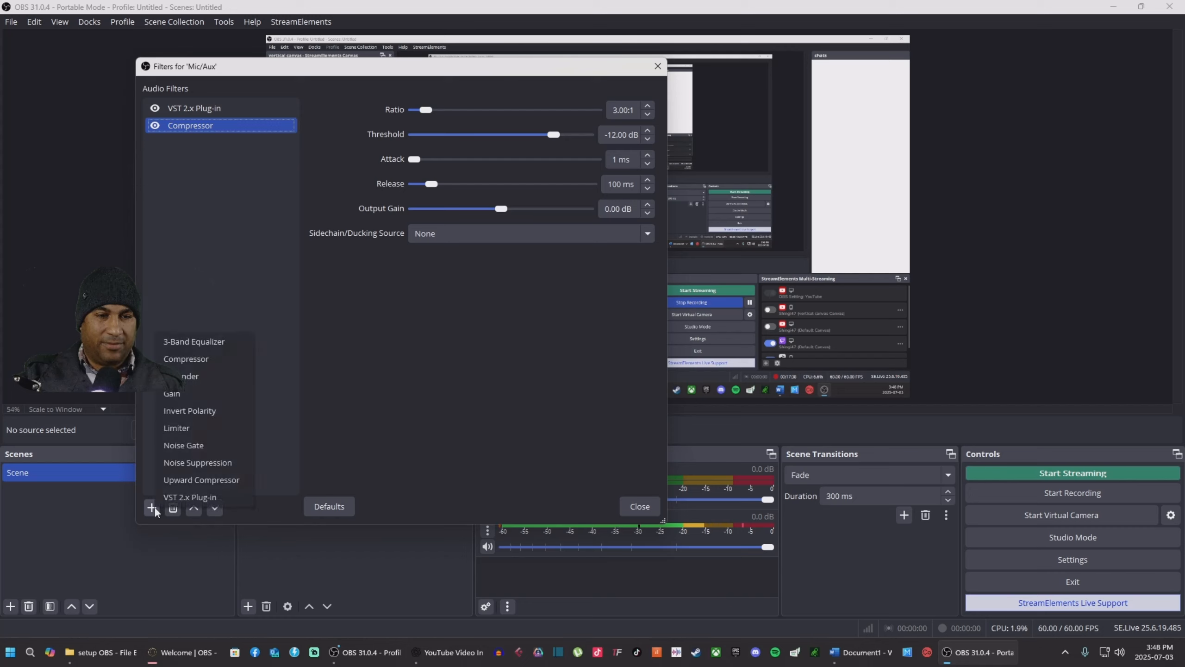
Step: Add an Expander with 1 ms attack, 100 ms release and ratio raised from 2.00:1 to 3.00:1
{"action": "left_click", "coordinate": [210, 376]}
{"action": "left_click", "coordinate": [371, 314]}
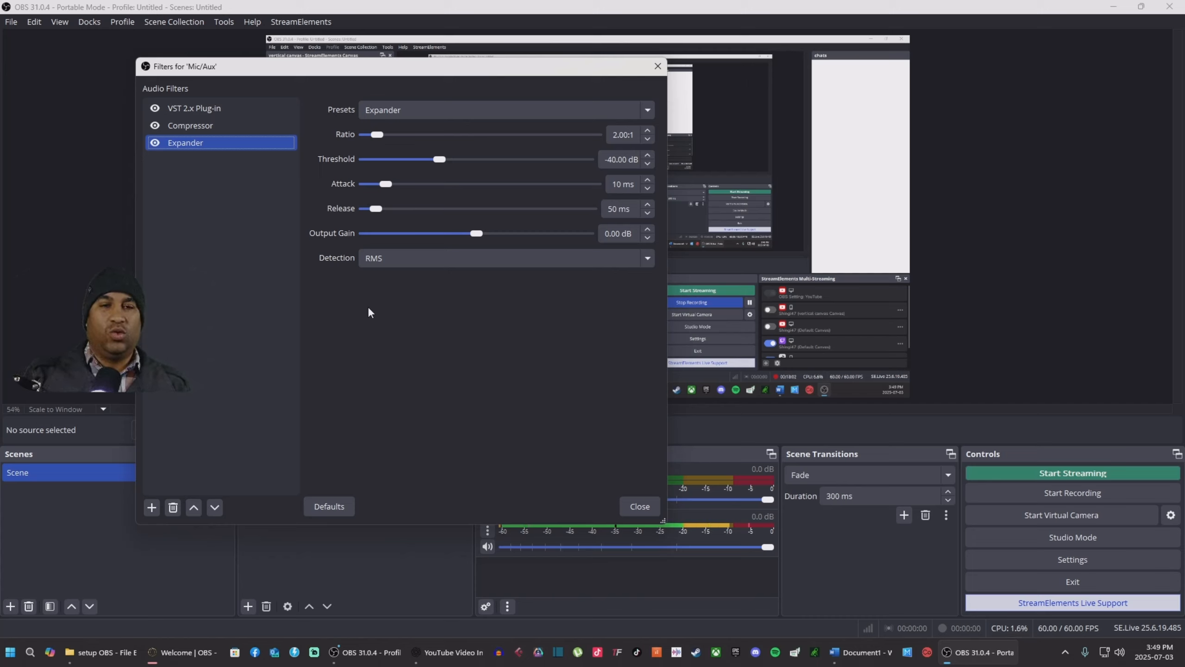
{"action": "left_click_drag", "start_coordinate": [386, 184], "coordinate": [369, 198]}
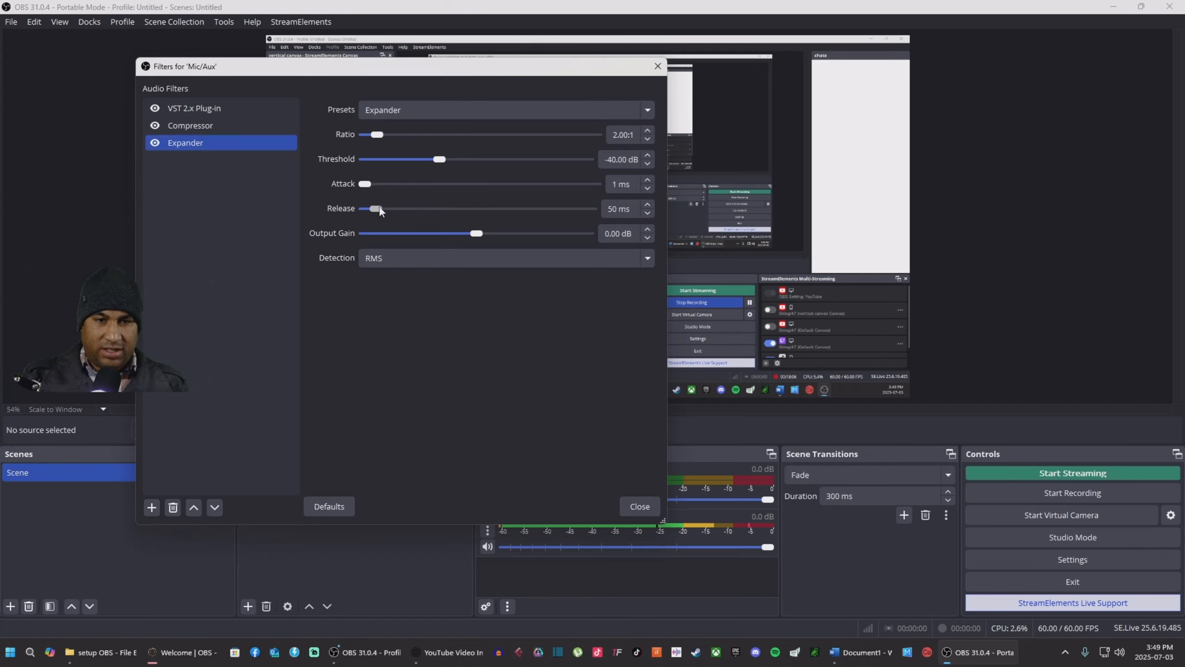
{"action": "left_click_drag", "start_coordinate": [376, 209], "coordinate": [387, 214]}
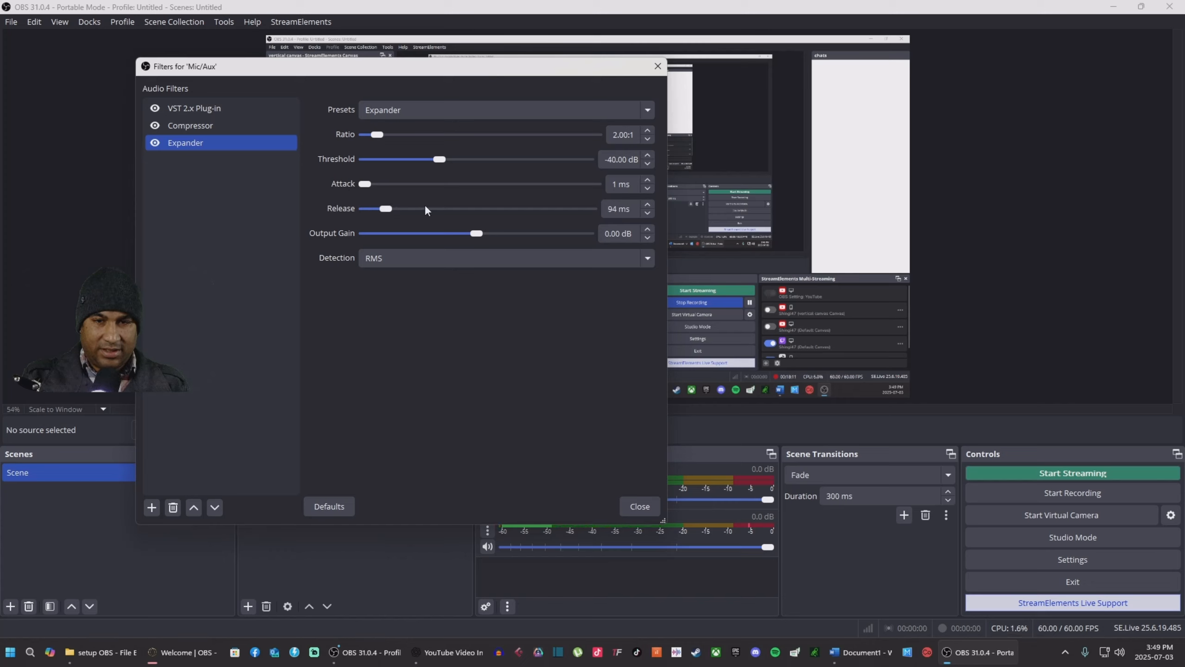
{"action": "left_click", "coordinate": [649, 206]}
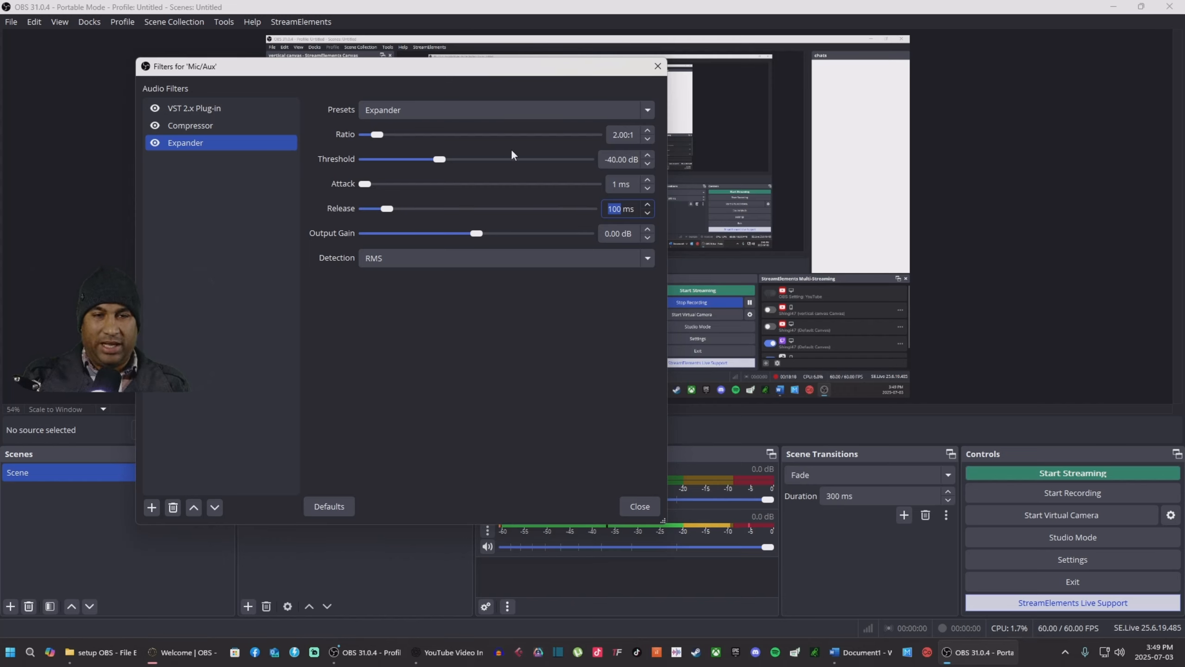
{"action": "left_click", "coordinate": [648, 131]}
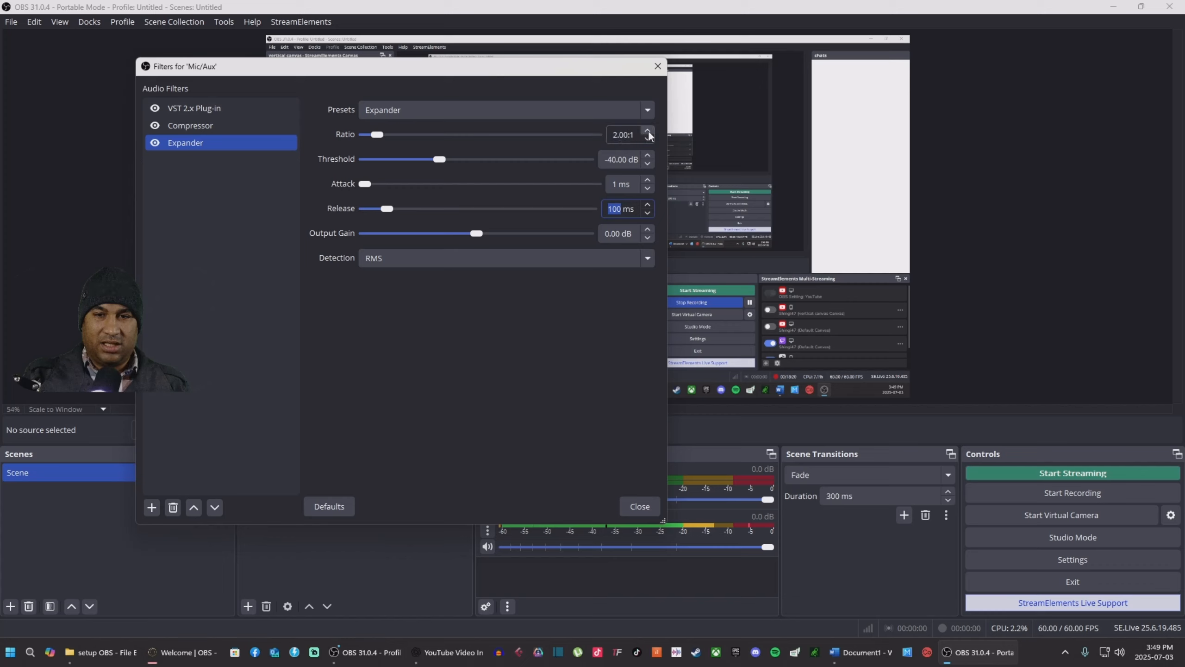
{"action": "left_click", "coordinate": [648, 131]}
{"action": "left_click", "coordinate": [649, 131]}
{"action": "left_click", "coordinate": [649, 131]}
{"action": "left_click", "coordinate": [649, 131]}
{"action": "left_click", "coordinate": [648, 131]}
{"action": "left_click", "coordinate": [649, 131]}
{"action": "left_click", "coordinate": [648, 131]}
{"action": "left_click", "coordinate": [648, 131]}
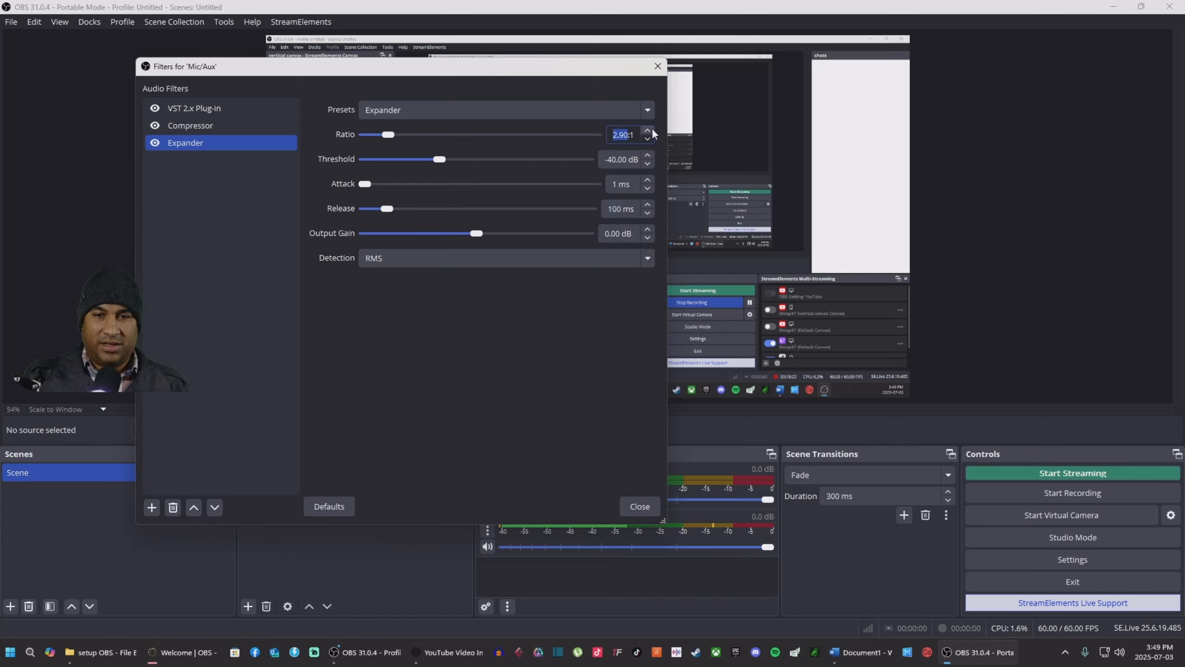
{"action": "left_click", "coordinate": [648, 131]}
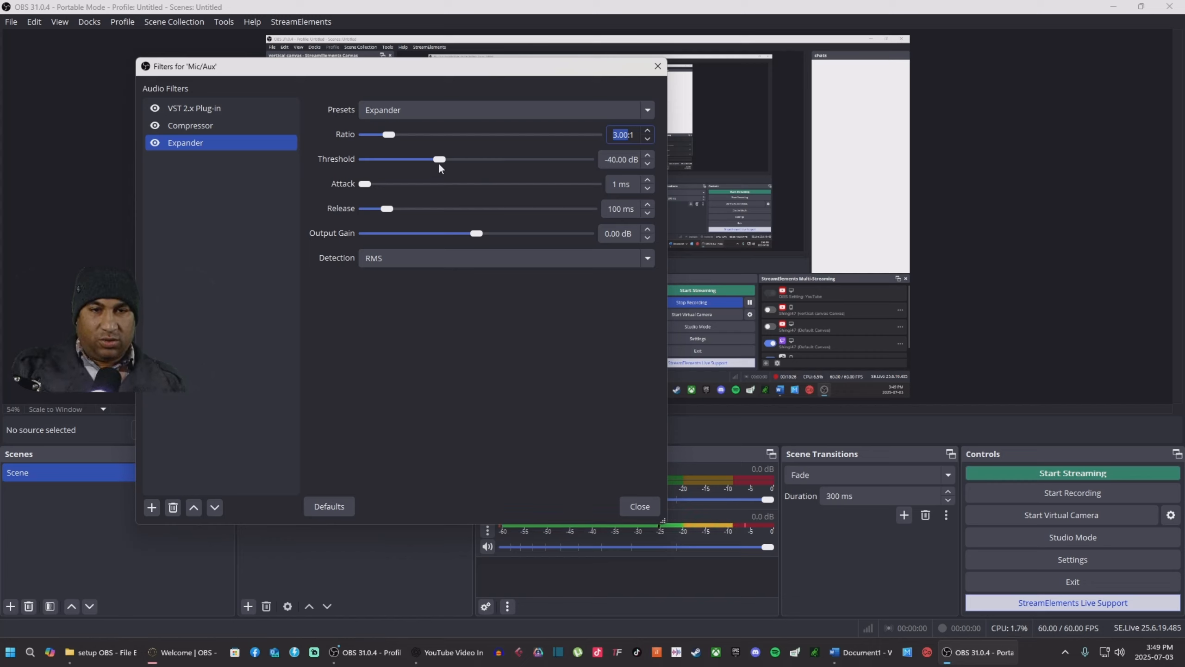
Step: Bring the Expander threshold to -46.20 dB and its output gain up to 1.00 dB
{"action": "left_click_drag", "start_coordinate": [440, 160], "coordinate": [475, 168]}
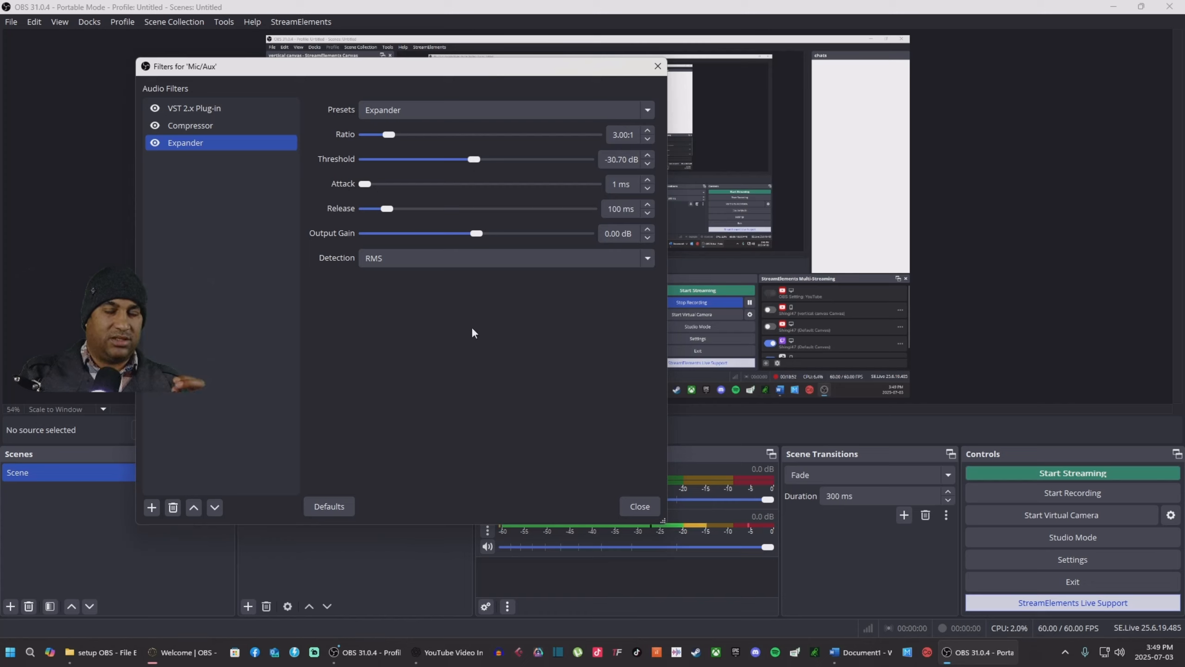
{"action": "left_click_drag", "start_coordinate": [474, 159], "coordinate": [416, 152]}
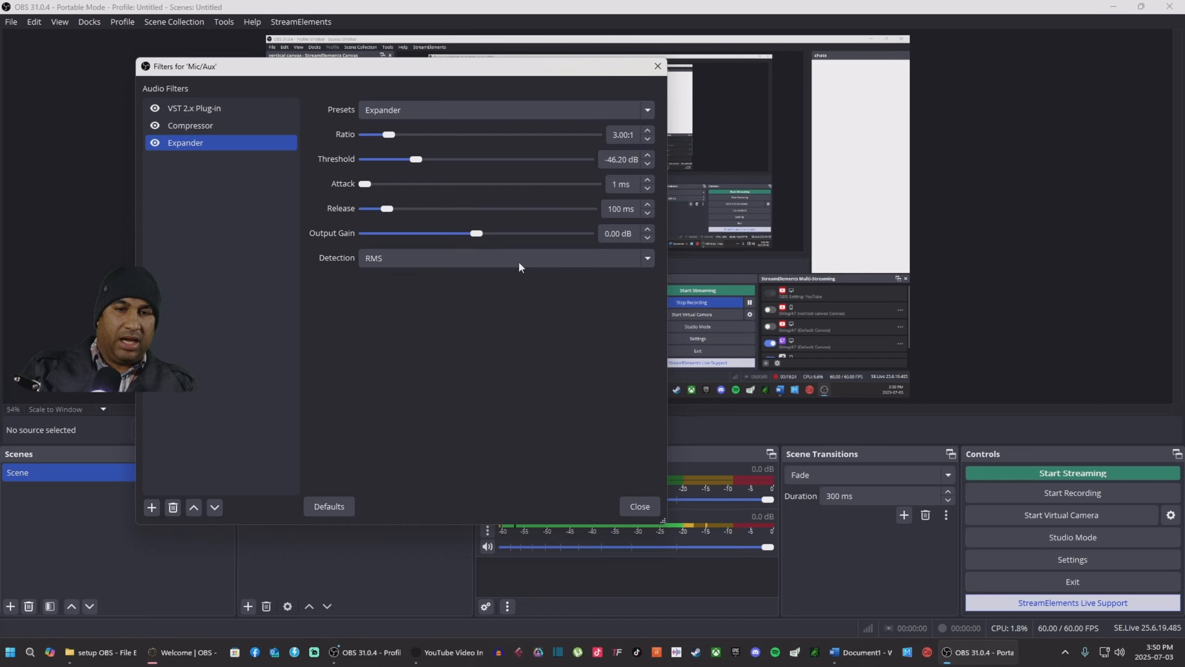
{"action": "left_click", "coordinate": [649, 229]}
{"action": "left_click", "coordinate": [648, 229]}
{"action": "left_click", "coordinate": [648, 229]}
{"action": "left_click", "coordinate": [648, 229]}
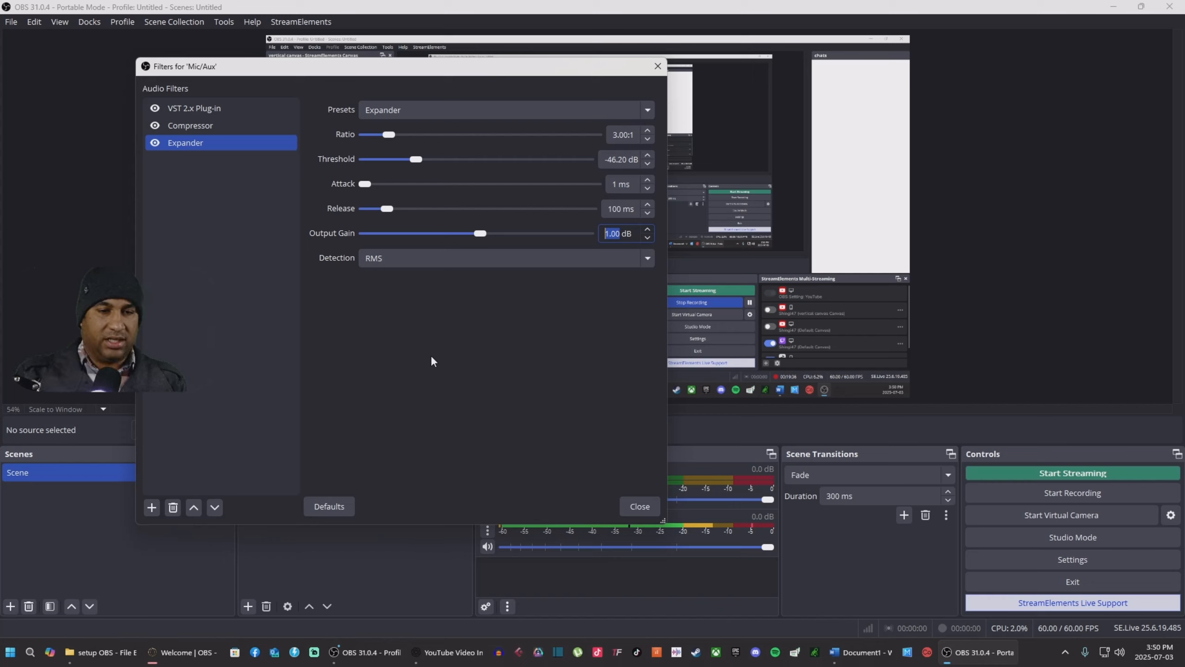
{"action": "left_click", "coordinate": [152, 508]}
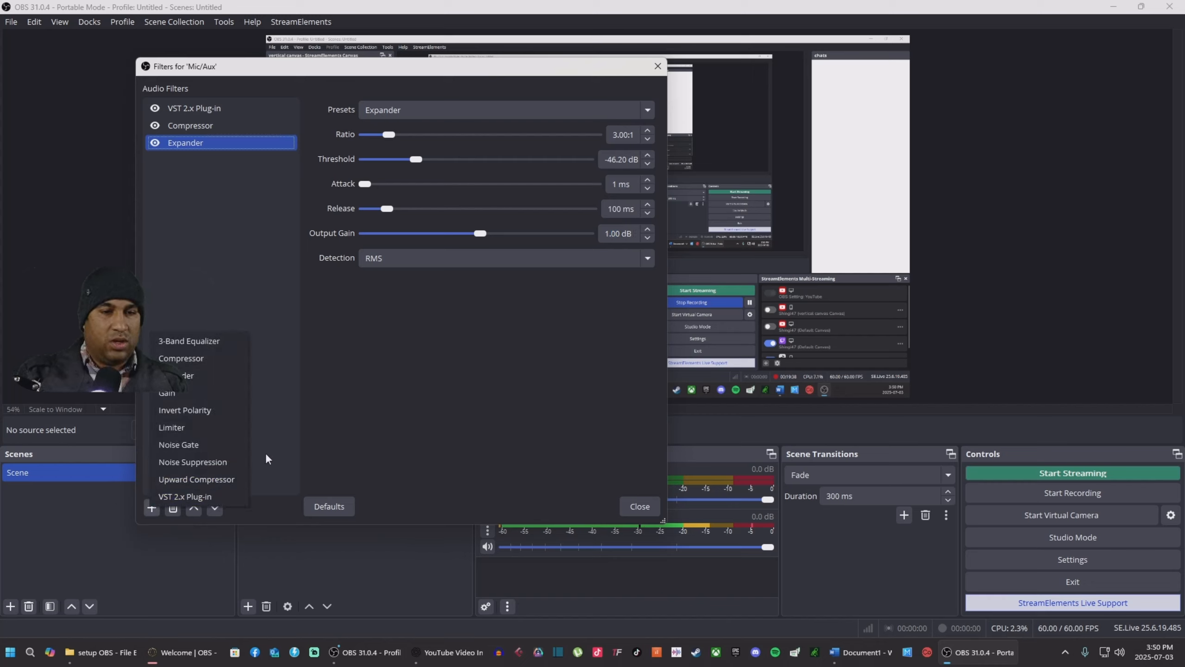
Step: Add a Limiter filter with its threshold at -0.10 dB and release at 60 ms
{"action": "left_click", "coordinate": [193, 434]}
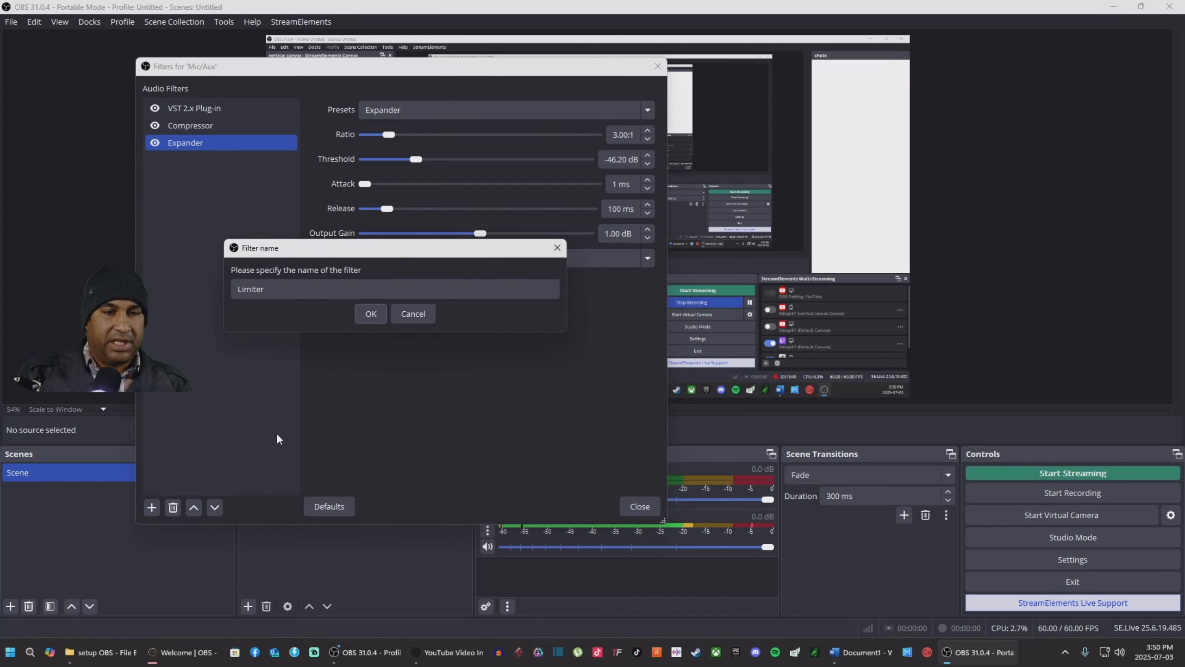
{"action": "left_click", "coordinate": [370, 312]}
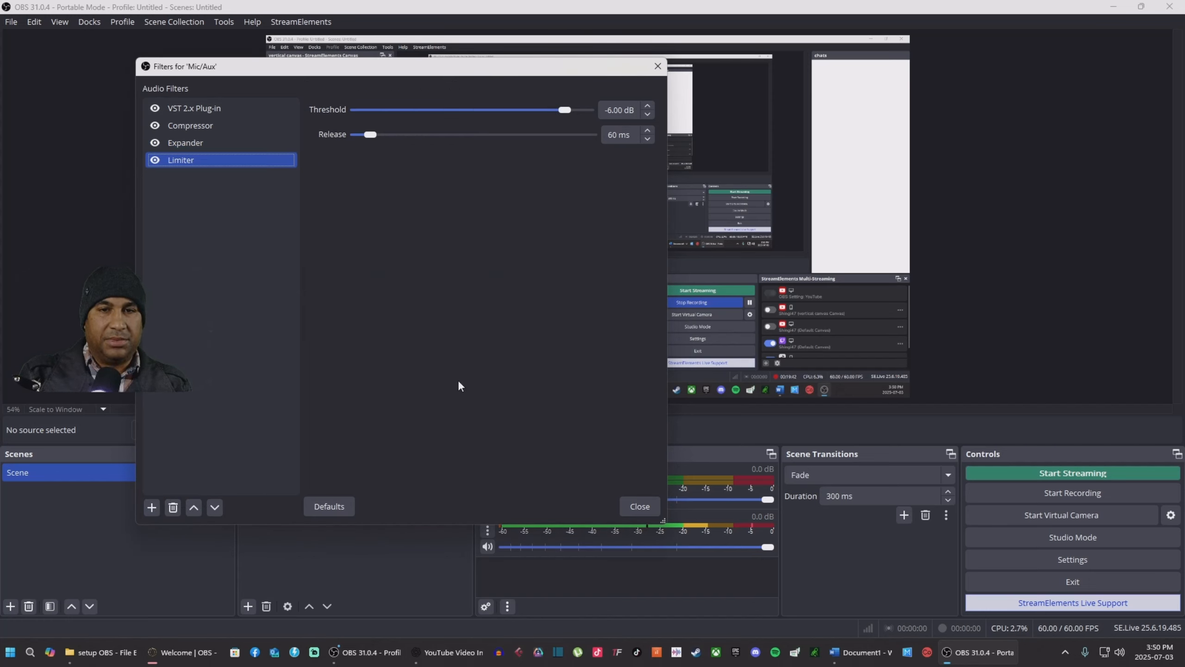
{"action": "left_click_drag", "start_coordinate": [565, 110], "coordinate": [661, 128]}
{"action": "left_click", "coordinate": [648, 114]}
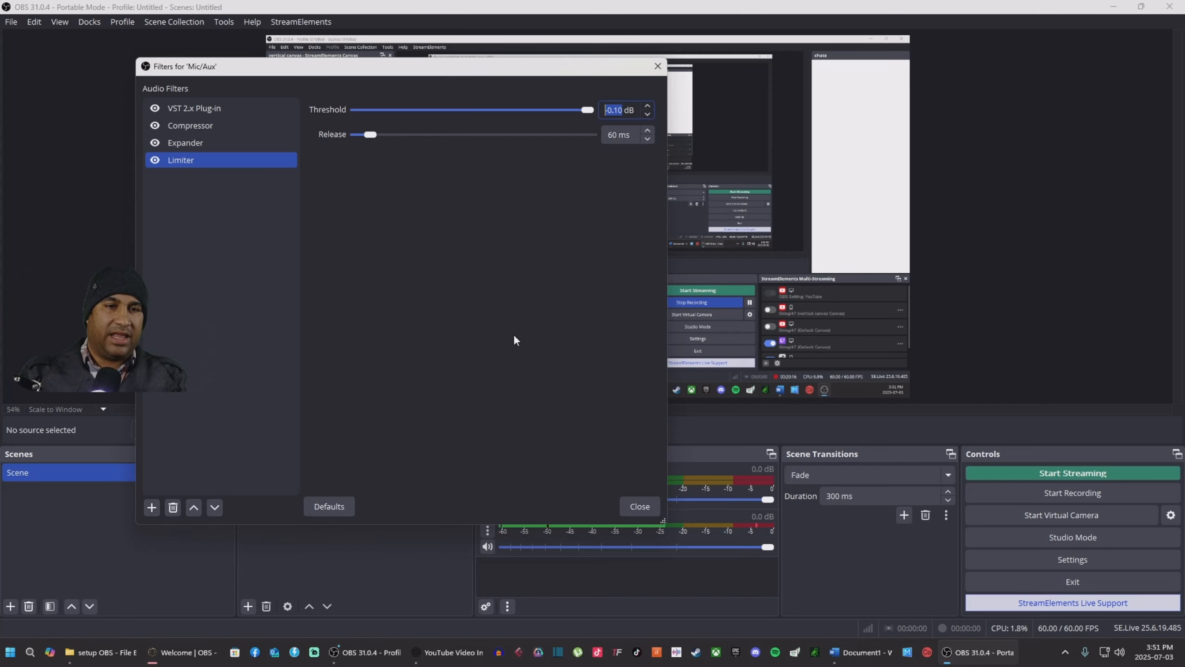
Step: Add a 3-Band Equalizer with High at 1.00 dB and Mid cut to -3.20 dB
{"action": "left_click", "coordinate": [154, 507]}
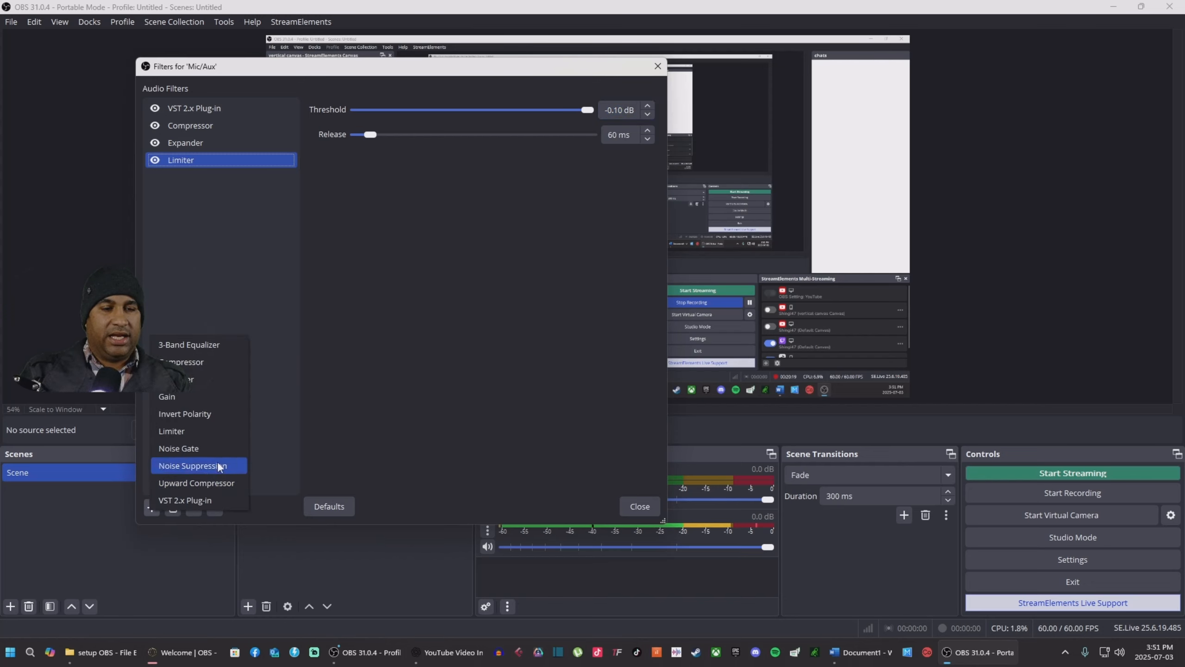
{"action": "left_click", "coordinate": [186, 345]}
{"action": "left_click", "coordinate": [369, 315]}
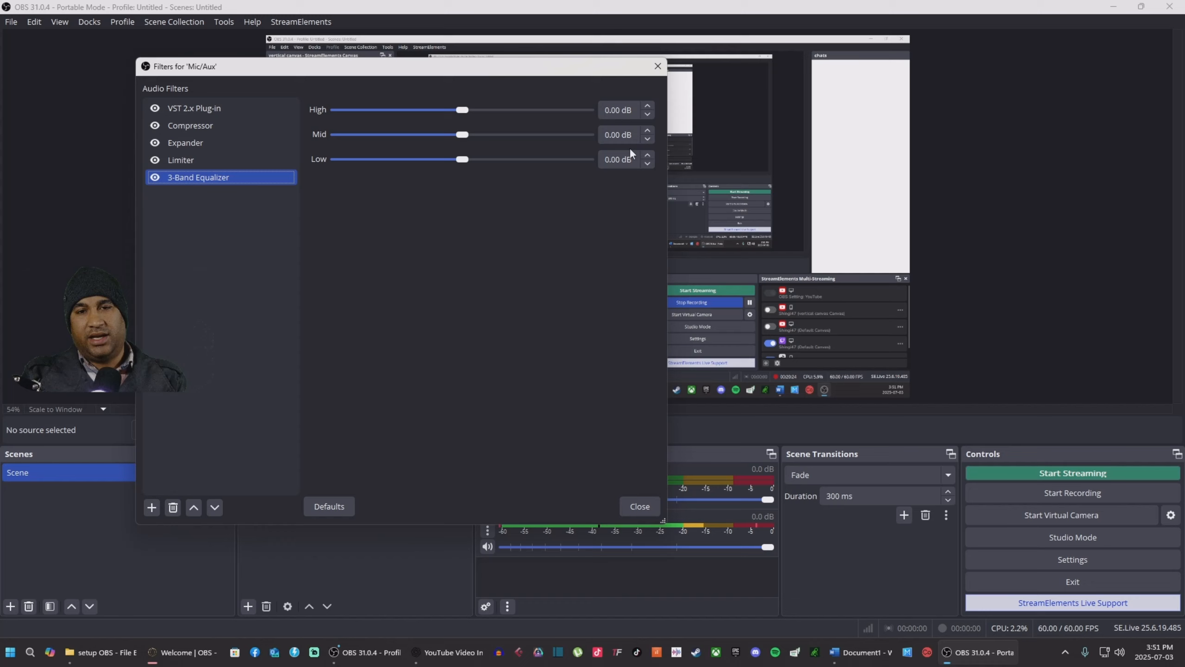
{"action": "left_click", "coordinate": [648, 107]}
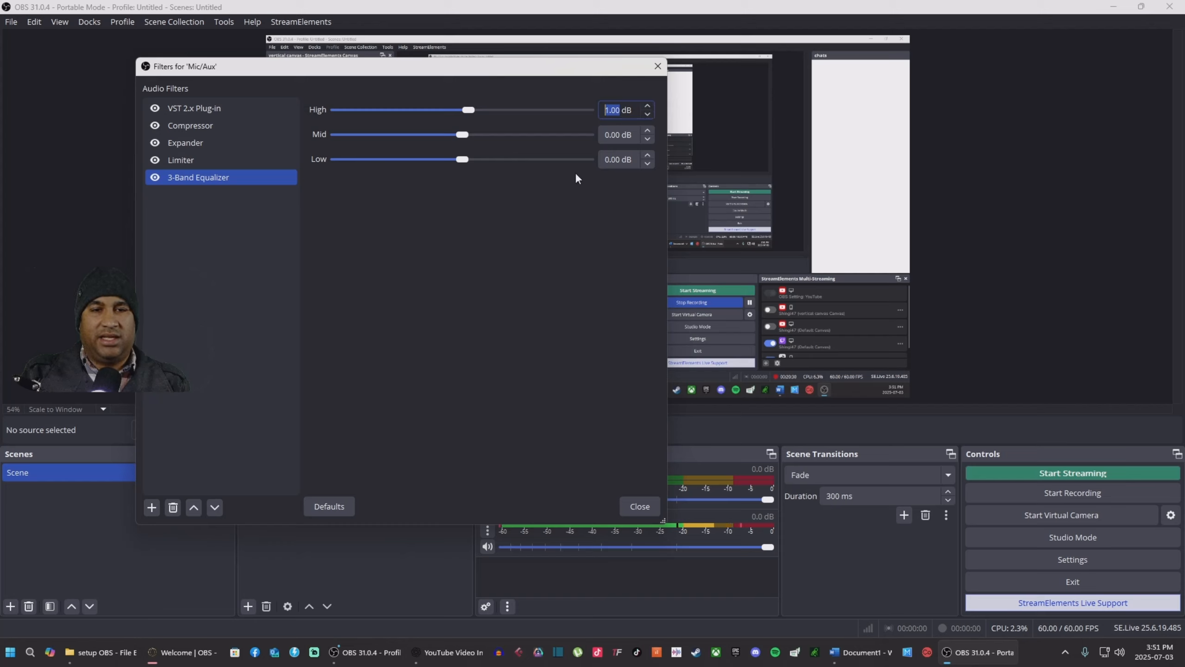
{"action": "left_click", "coordinate": [648, 139]}
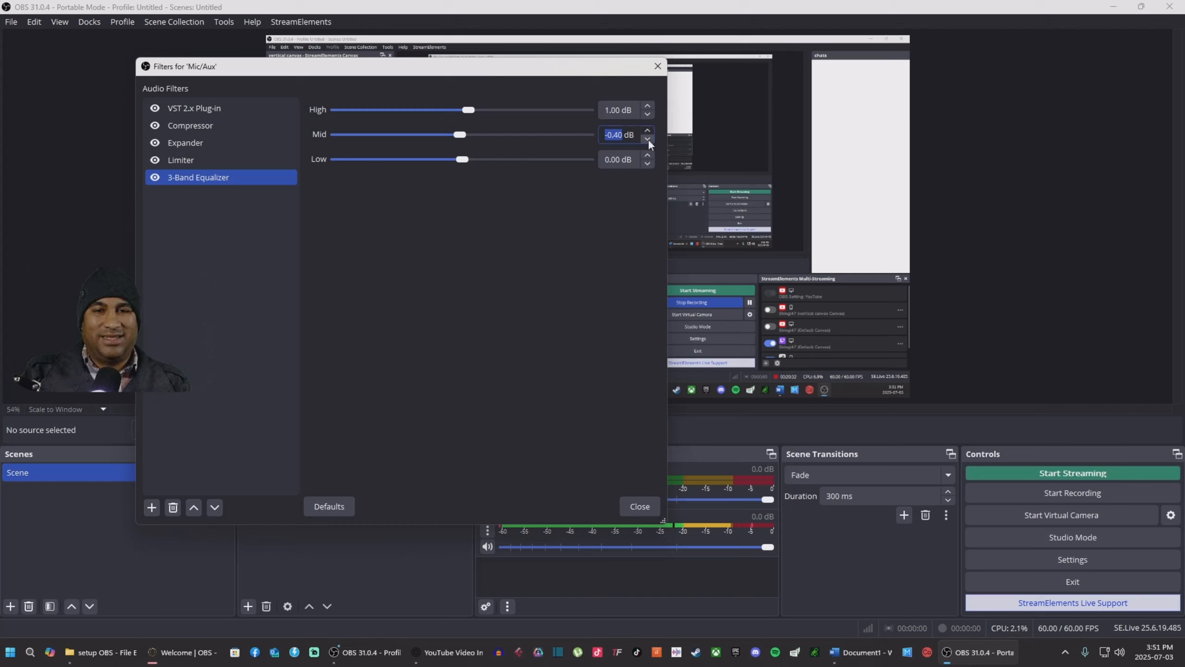
{"action": "left_click", "coordinate": [647, 138]}
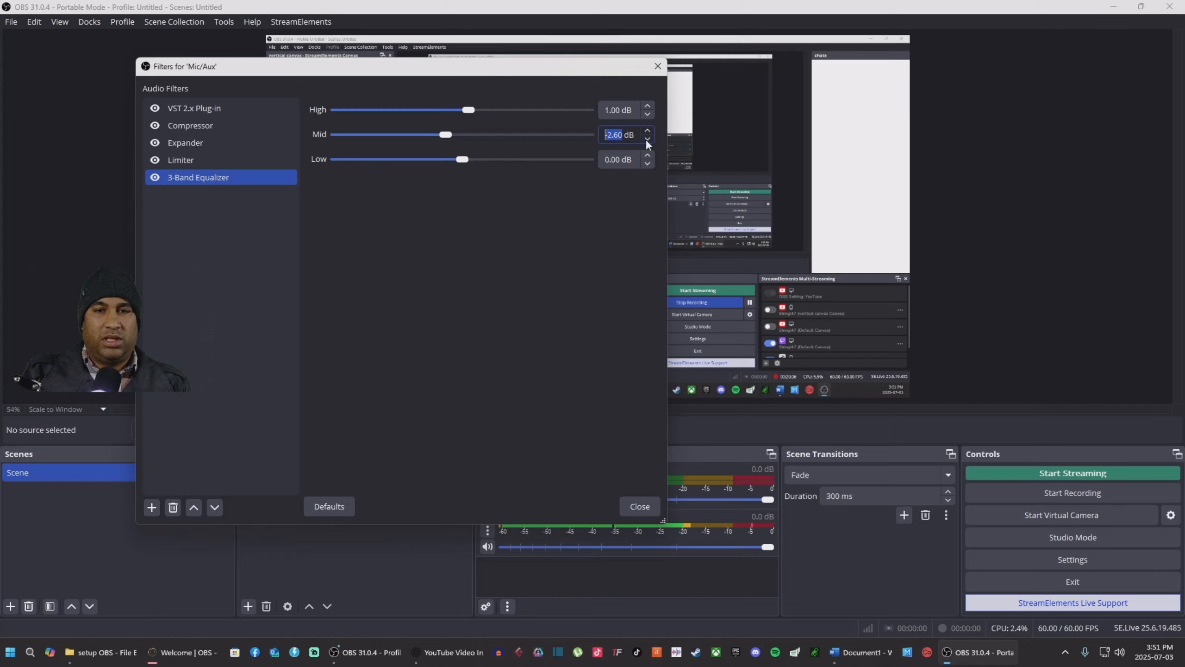
{"action": "left_click", "coordinate": [647, 138]}
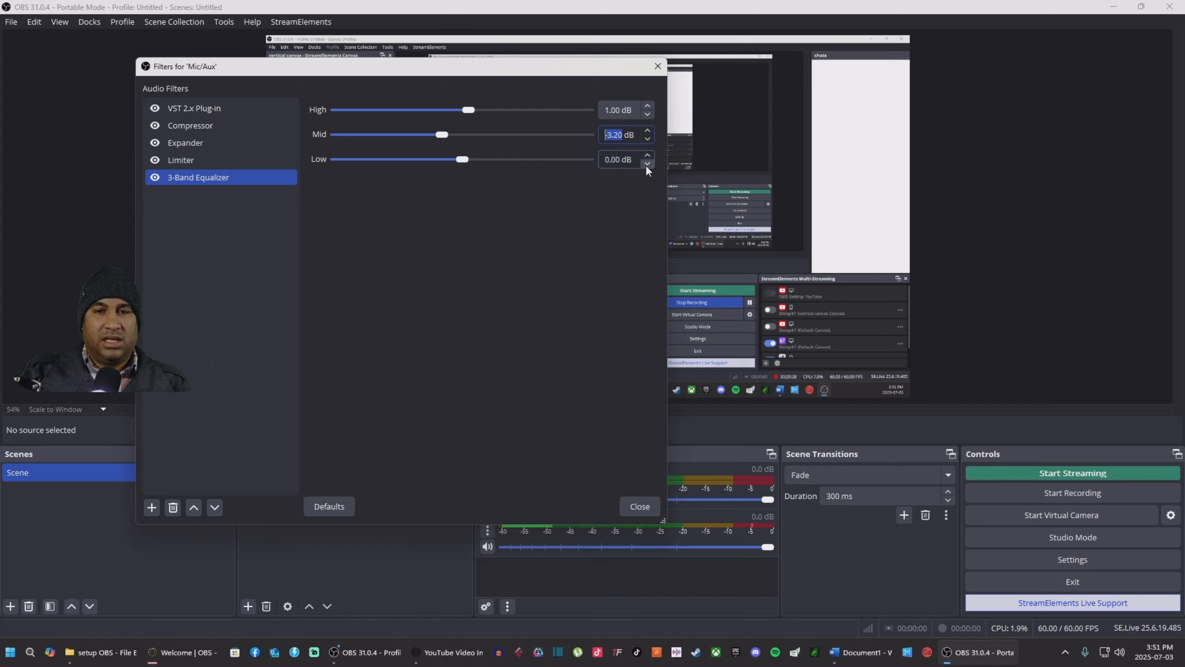
Step: Boost the equalizer's Low band to 2.50 dB
{"action": "left_click", "coordinate": [647, 154]}
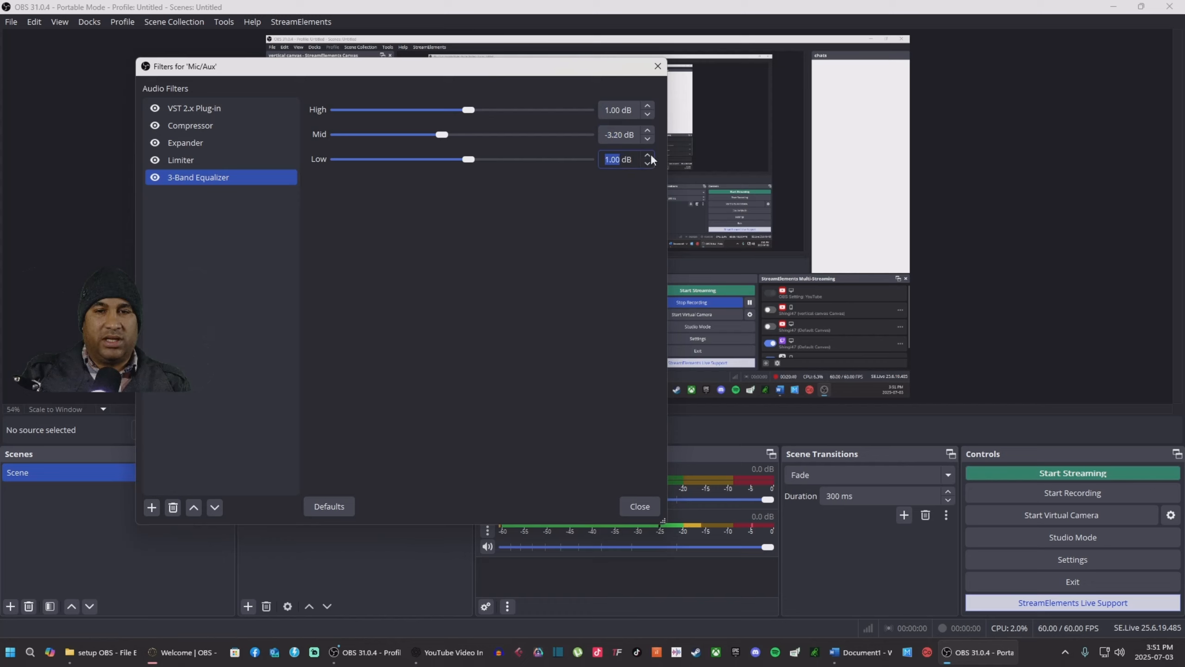
{"action": "left_click", "coordinate": [651, 155]}
{"action": "left_click", "coordinate": [652, 155]}
{"action": "left_click", "coordinate": [651, 156]}
{"action": "left_click", "coordinate": [651, 155]}
{"action": "left_click", "coordinate": [651, 155]}
{"action": "left_click", "coordinate": [651, 155]}
{"action": "left_click", "coordinate": [651, 156]}
{"action": "left_click", "coordinate": [652, 155]}
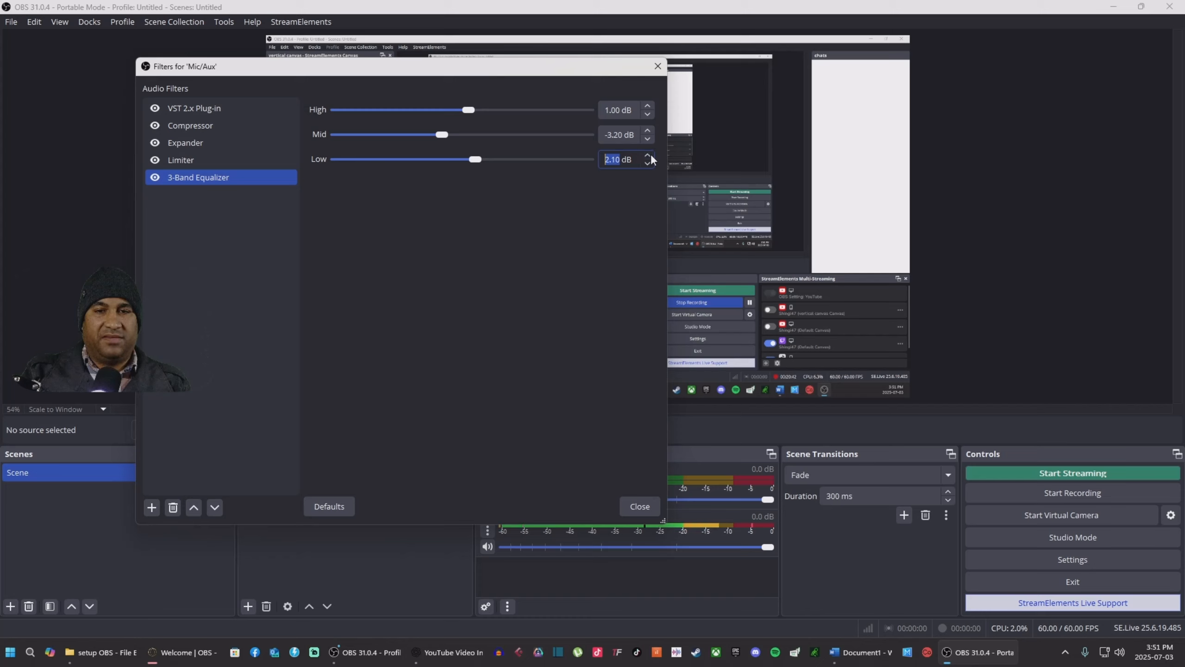
{"action": "left_click", "coordinate": [648, 155]}
{"action": "left_click", "coordinate": [648, 155]}
{"action": "left_click", "coordinate": [648, 155]}
{"action": "left_click", "coordinate": [648, 155]}
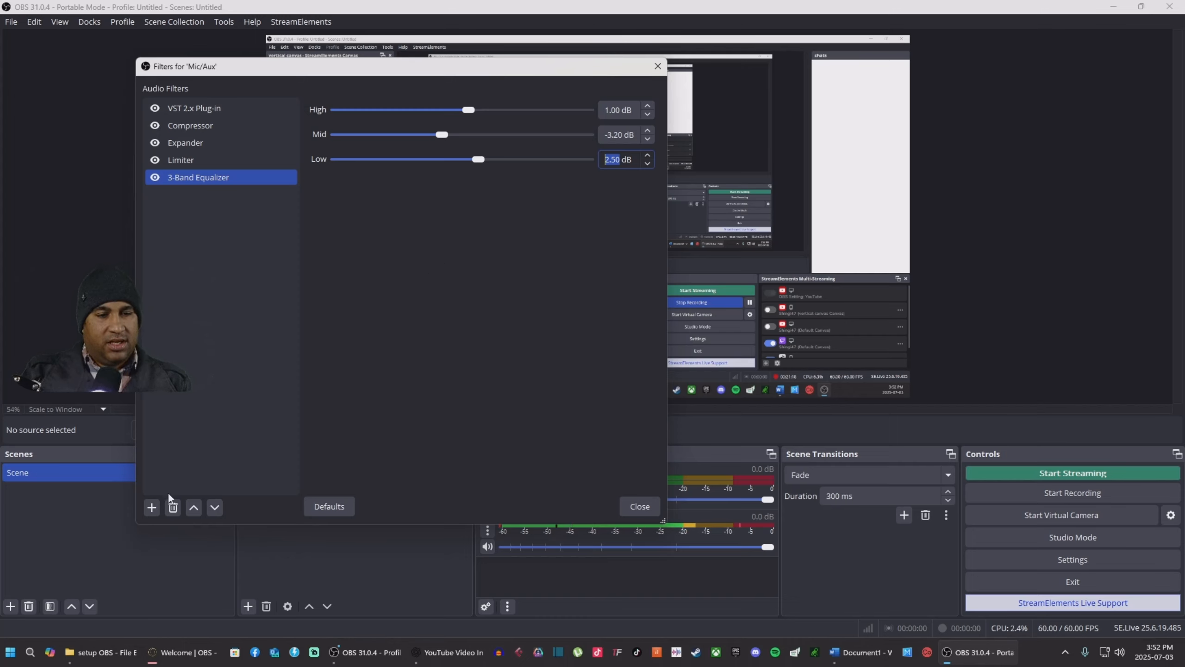
Step: Add a Gain filter of 1.30 dB to Mic/Aux and close the filters window
{"action": "left_click", "coordinate": [151, 510]}
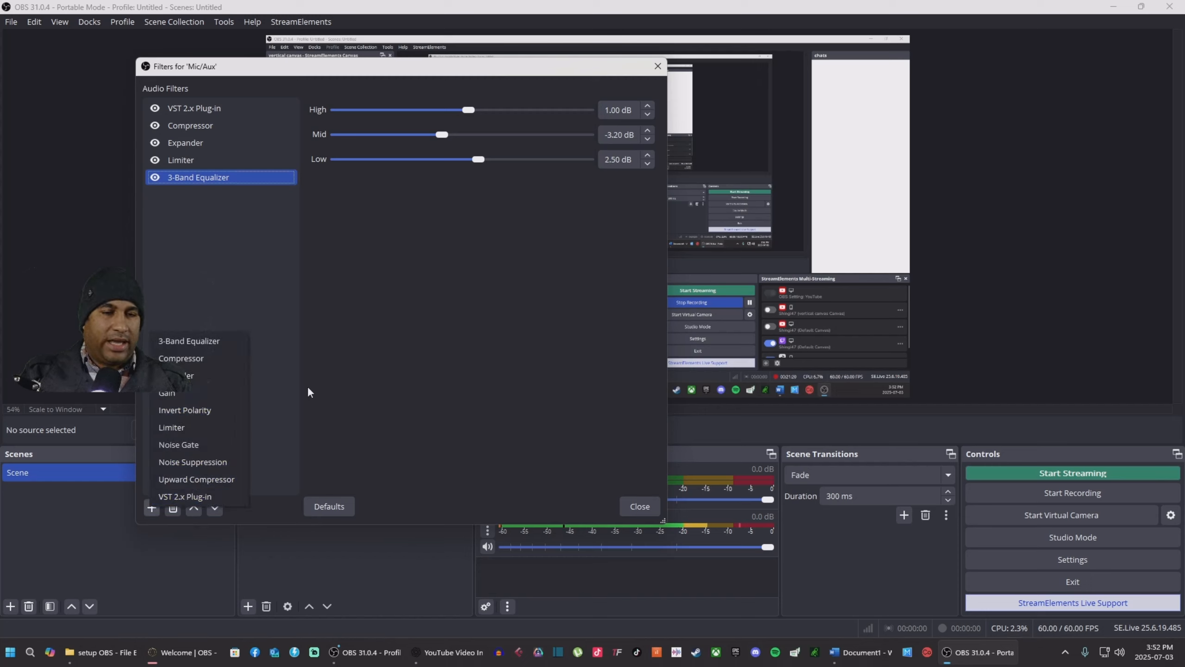
{"action": "left_click", "coordinate": [175, 399]}
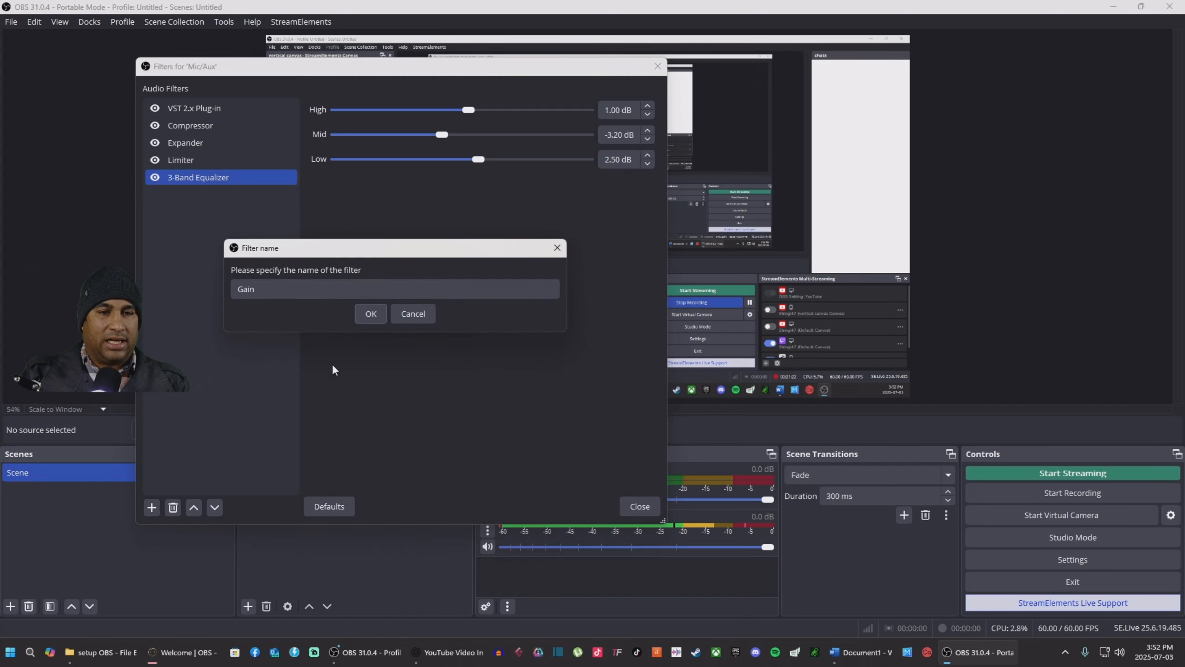
{"action": "left_click", "coordinate": [369, 311]}
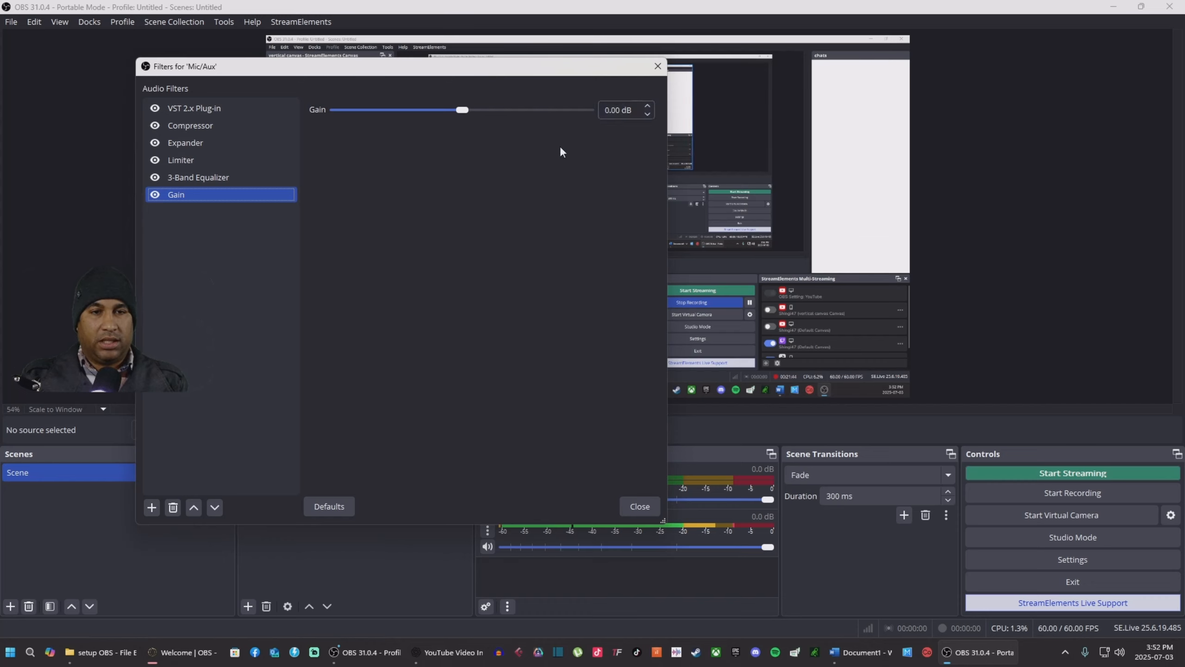
{"action": "left_click", "coordinate": [648, 106]}
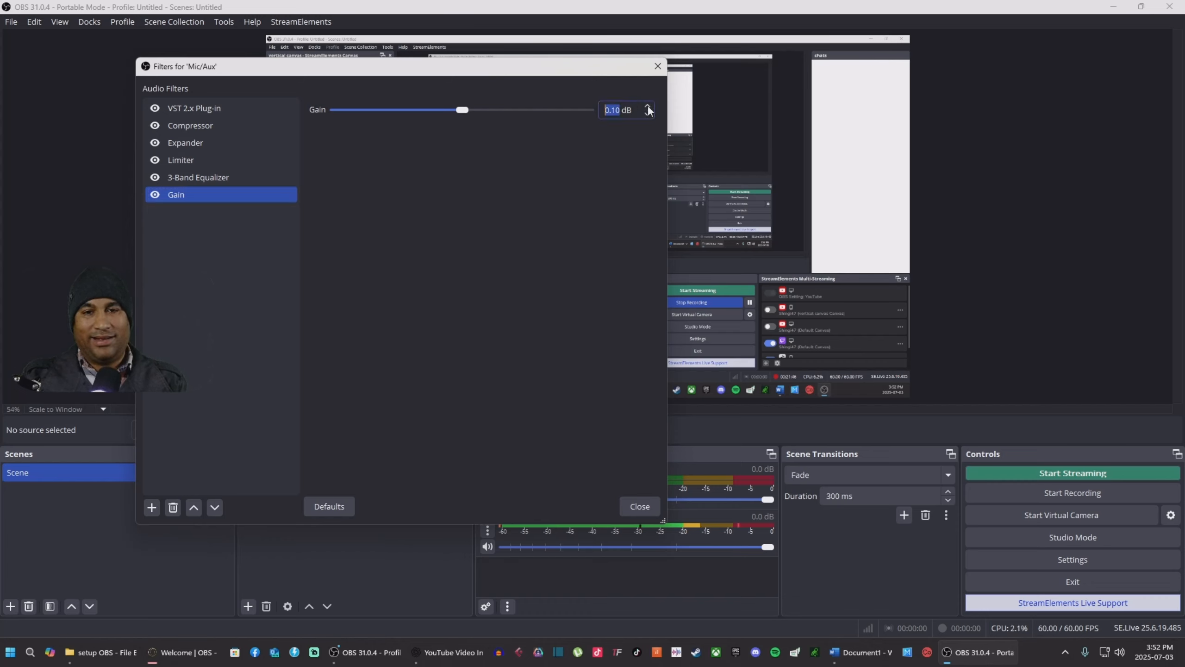
{"action": "left_click", "coordinate": [647, 106]}
{"action": "left_click", "coordinate": [648, 106]}
{"action": "left_click", "coordinate": [648, 106]}
{"action": "left_click", "coordinate": [648, 106]}
{"action": "left_click", "coordinate": [648, 106]}
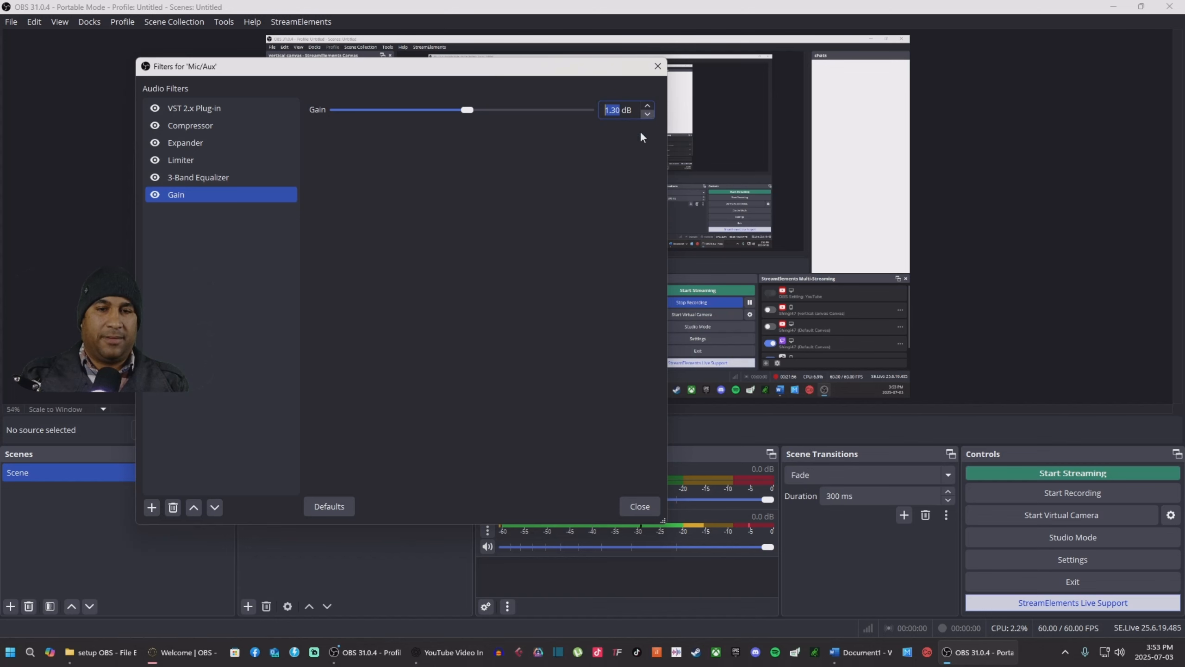
{"action": "left_click", "coordinate": [640, 507]}
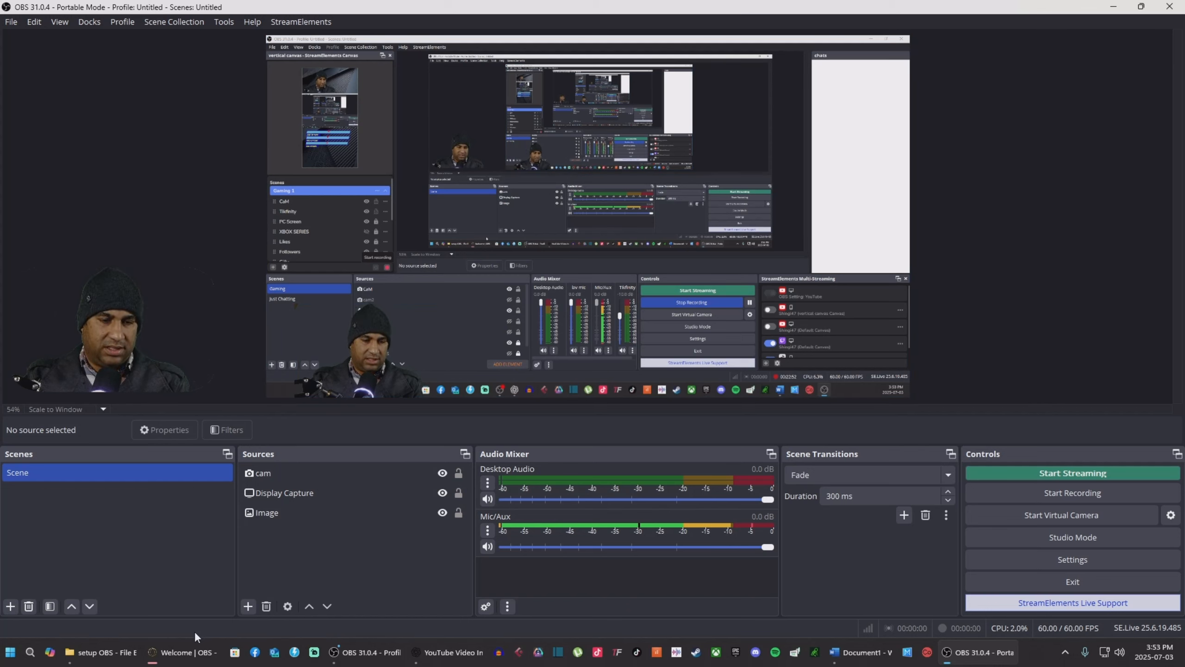
Step: Shrink and lower the OBS window, then open the Games folder and launch Dota 2
{"action": "mouse_move", "coordinate": [74, 656]}
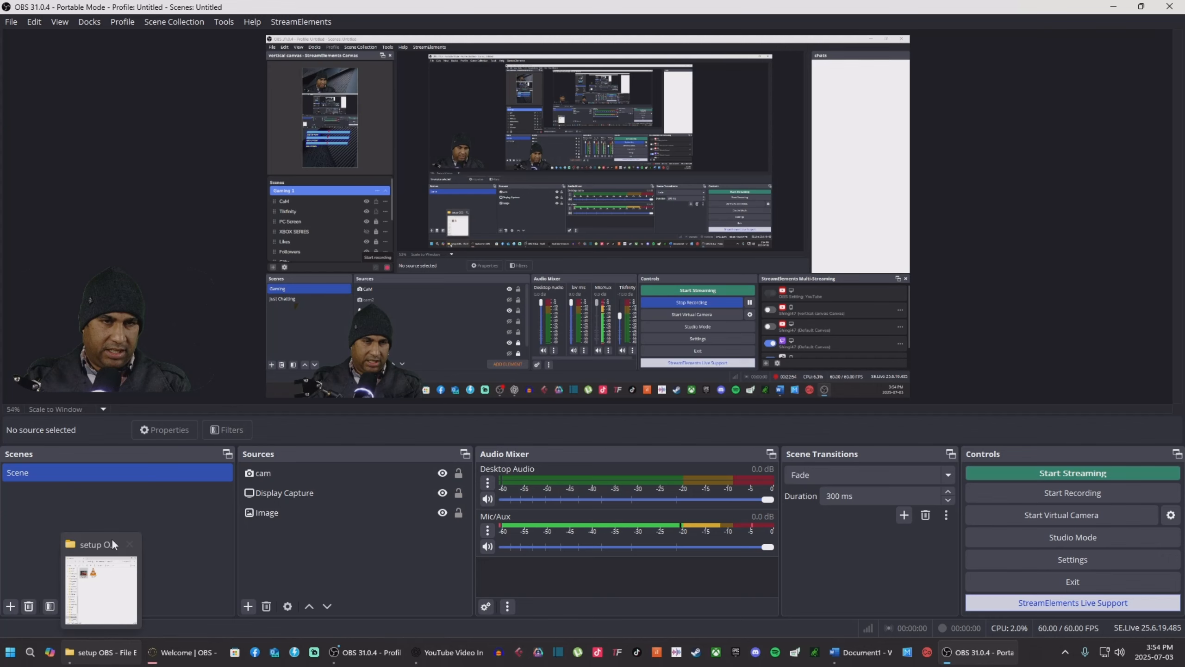
{"action": "left_click_drag", "start_coordinate": [845, 6], "coordinate": [764, 66]}
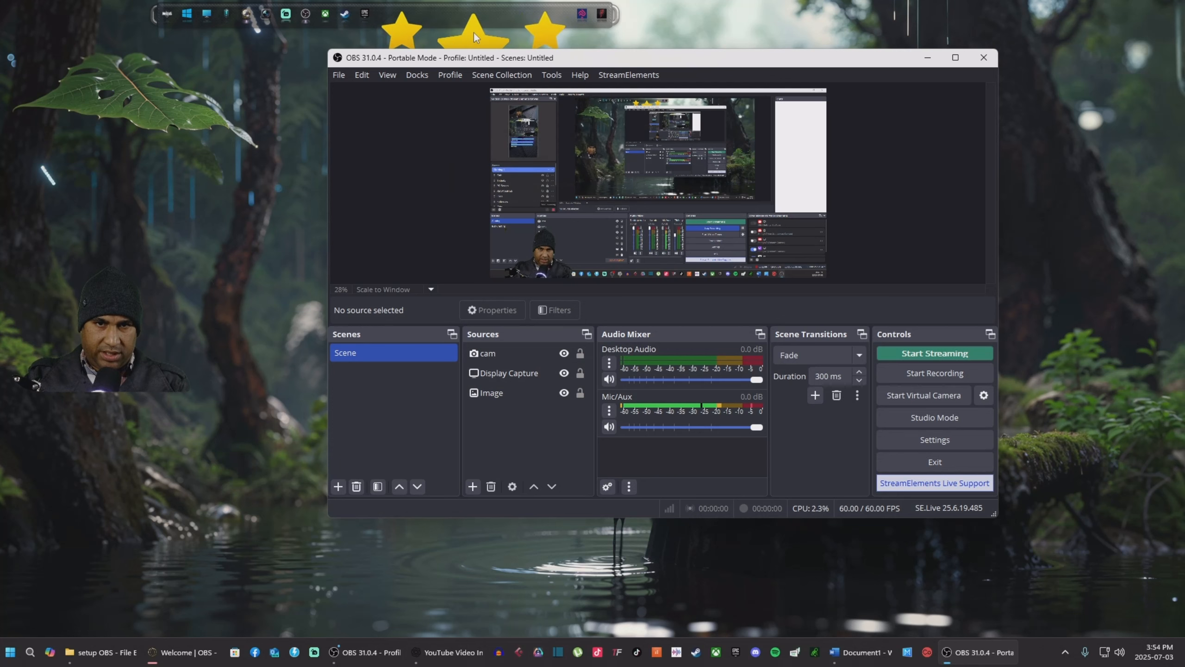
{"action": "left_click_drag", "start_coordinate": [638, 55], "coordinate": [636, 90]}
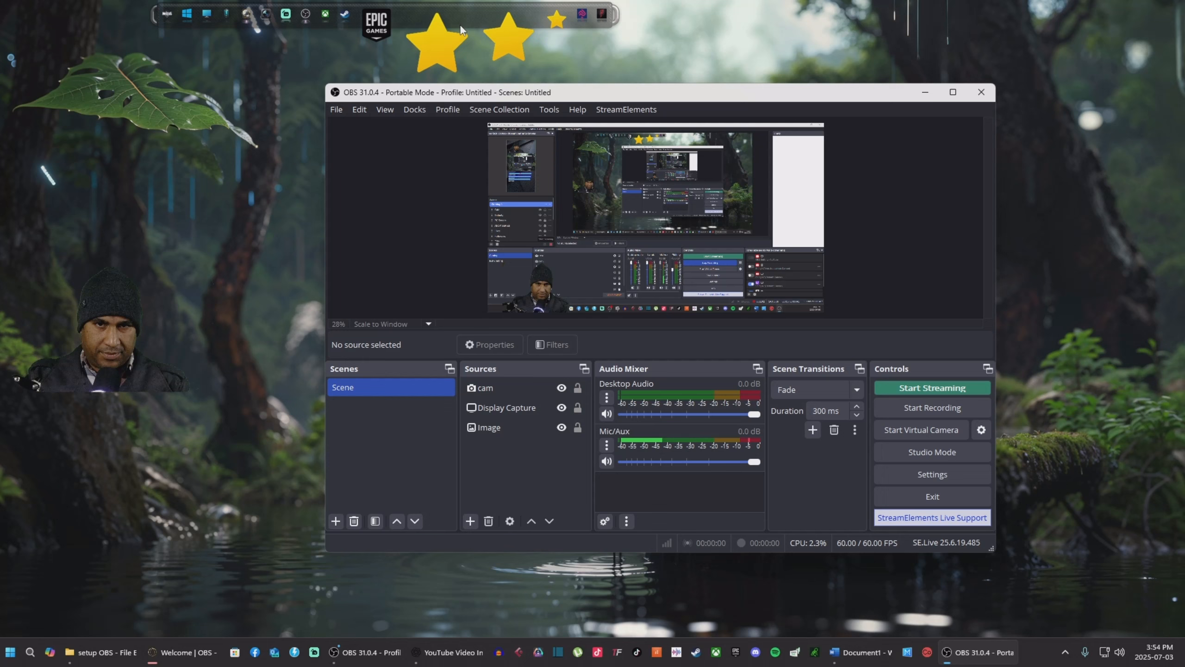
{"action": "left_click", "coordinate": [453, 39]}
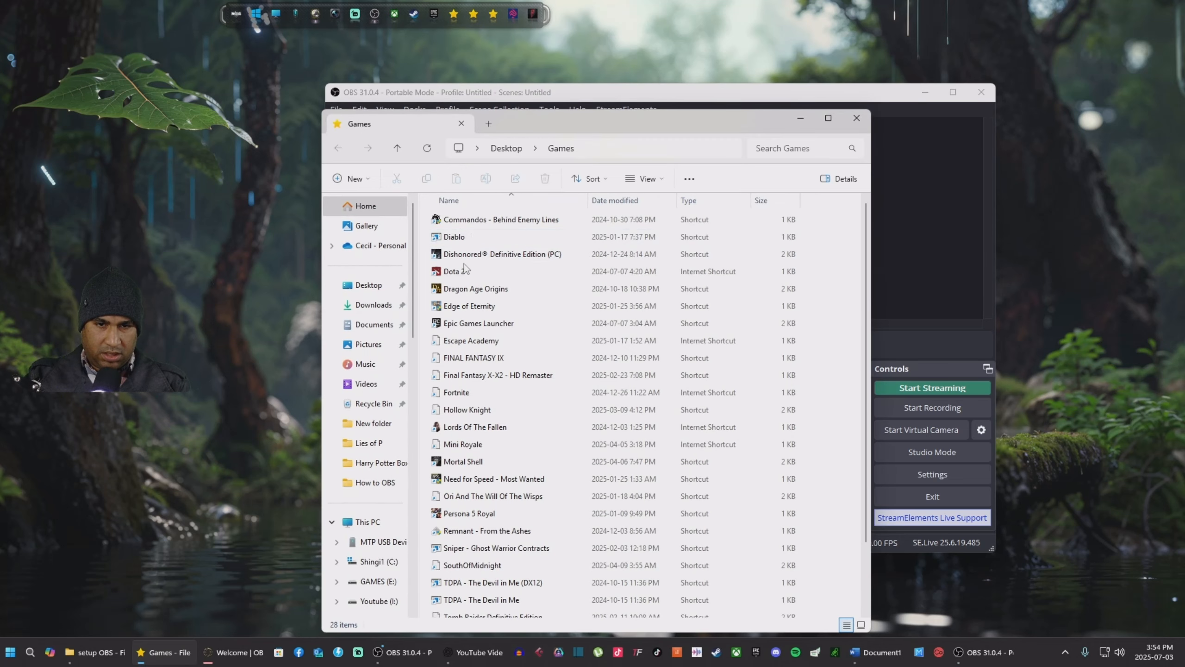
{"action": "double_click", "coordinate": [455, 274]}
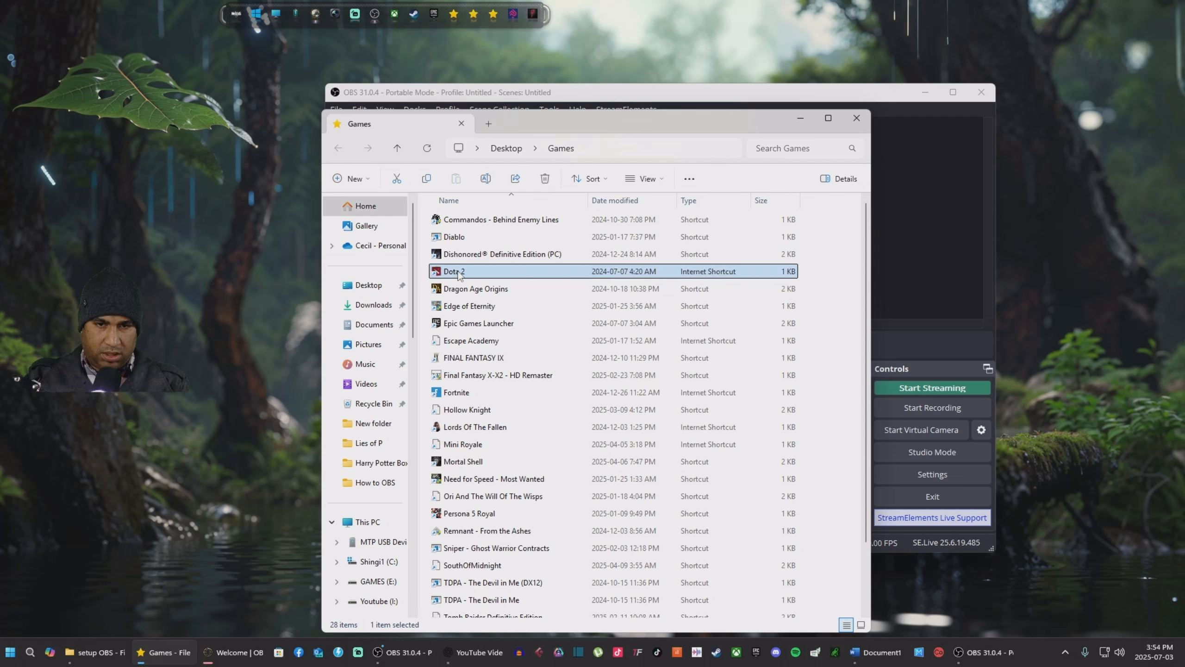